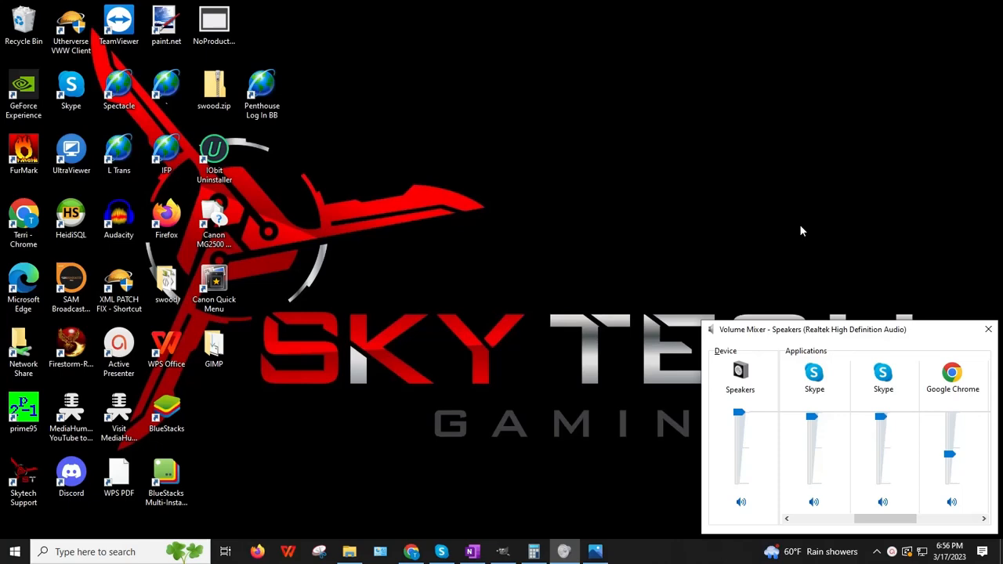
Step: Switch to GIMP, check the installed version in its About information, and minimize the window
left_click(500, 551)
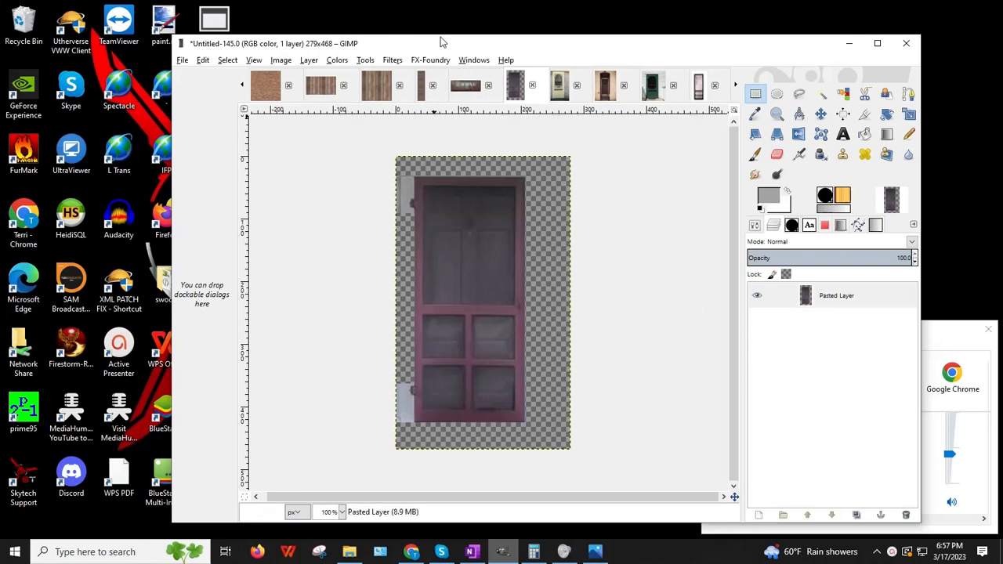
left_click(474, 60)
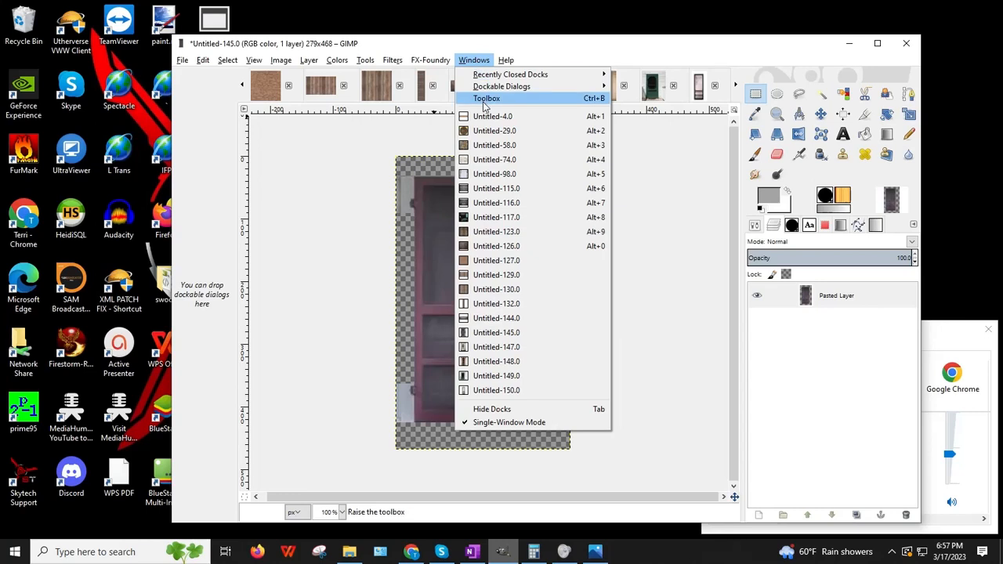
mouse_move(505, 60)
left_click(521, 118)
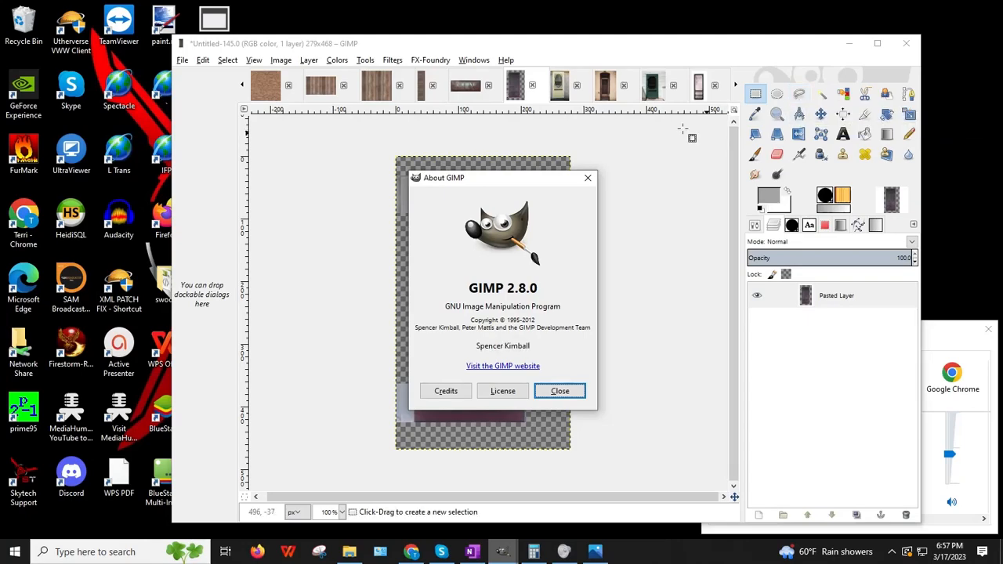
left_click(588, 180)
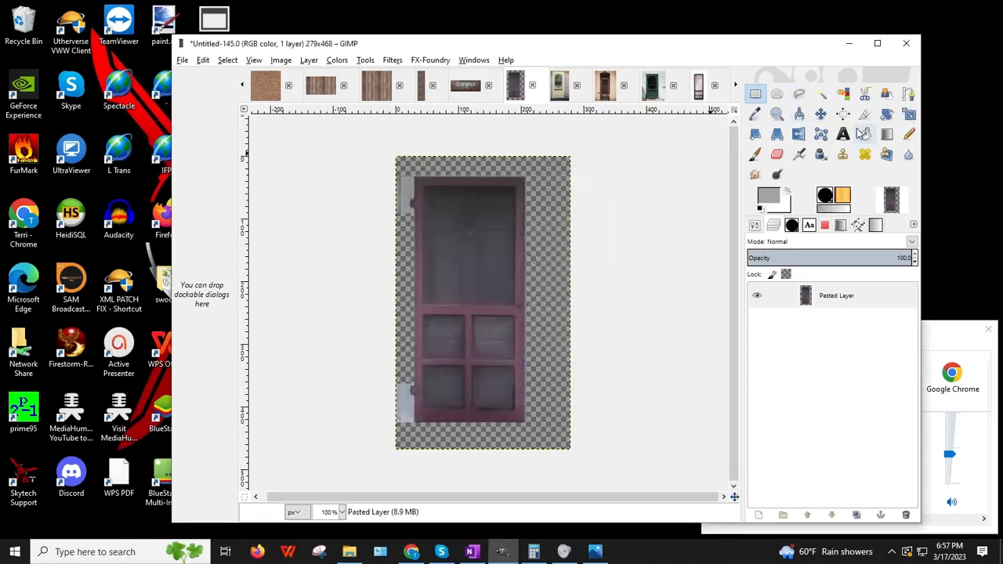
left_click(849, 43)
Step: Switch to Chrome, maximize it, and load gimp.org in a new tab
left_click(412, 551)
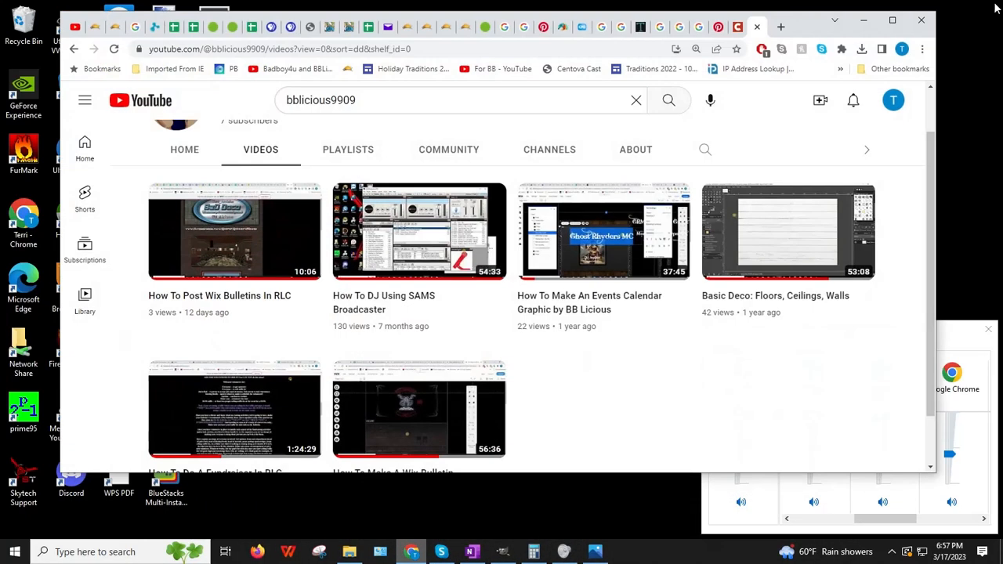
left_click(893, 23)
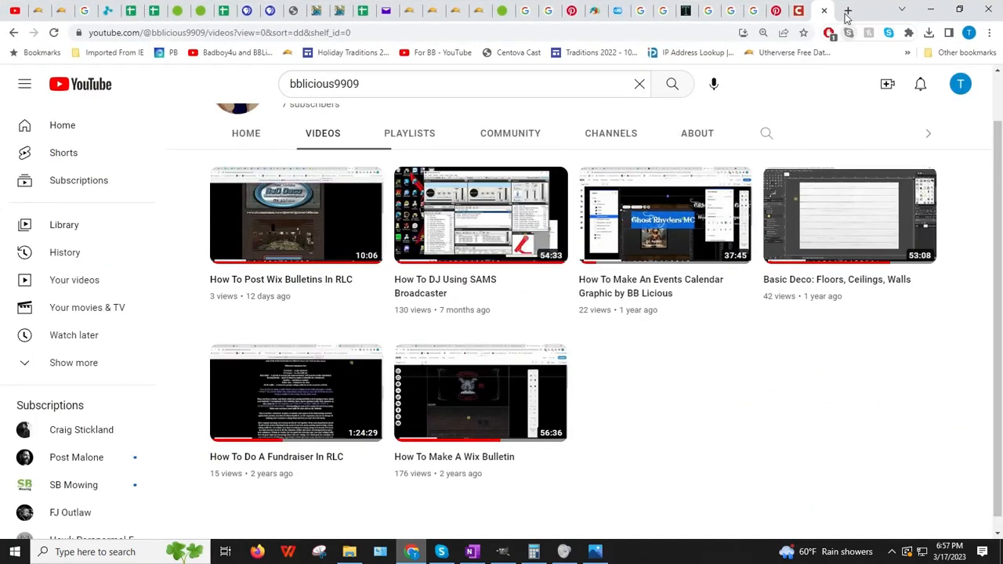
left_click(847, 11)
left_click(631, 31)
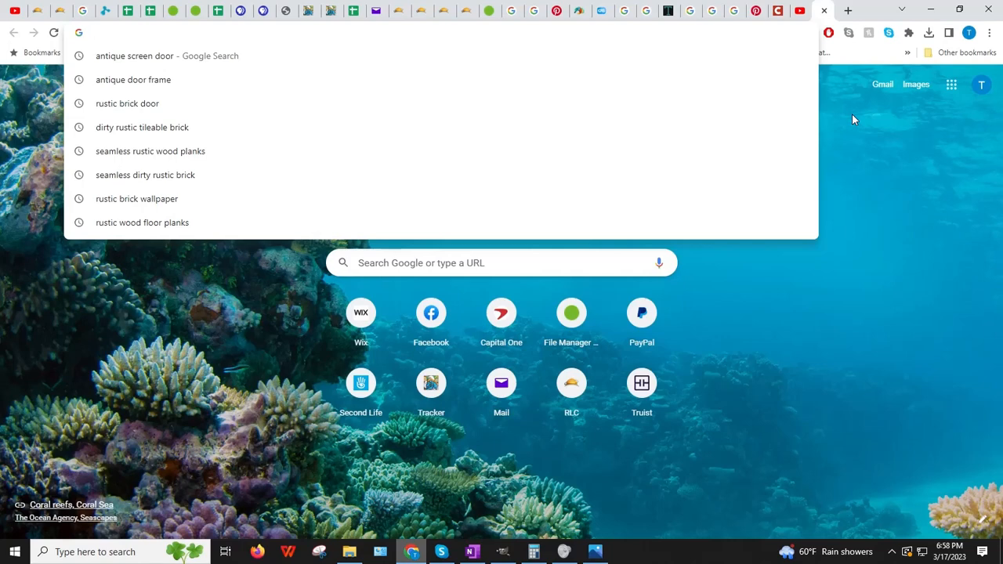
type("gimp")
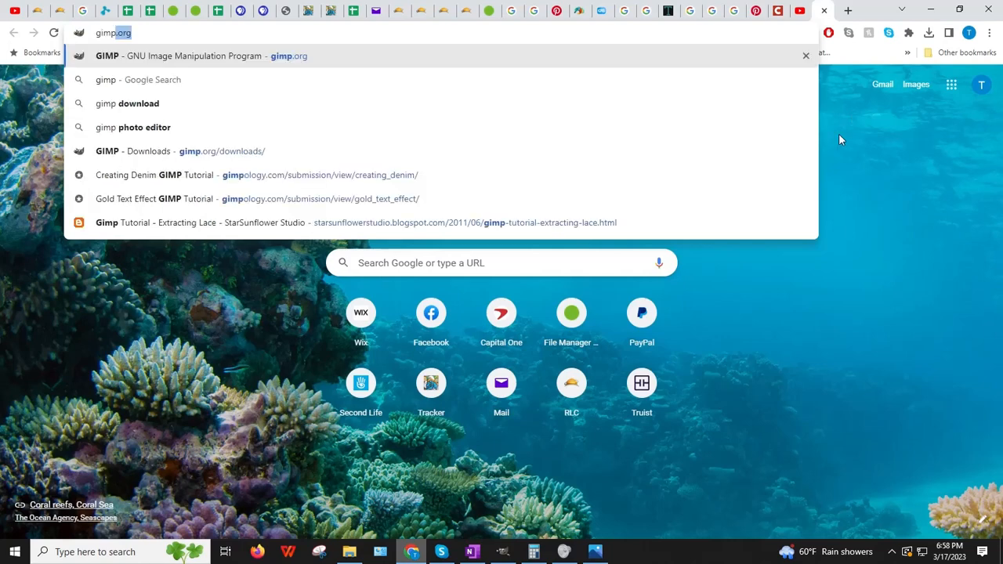
type(".org")
key("Return")
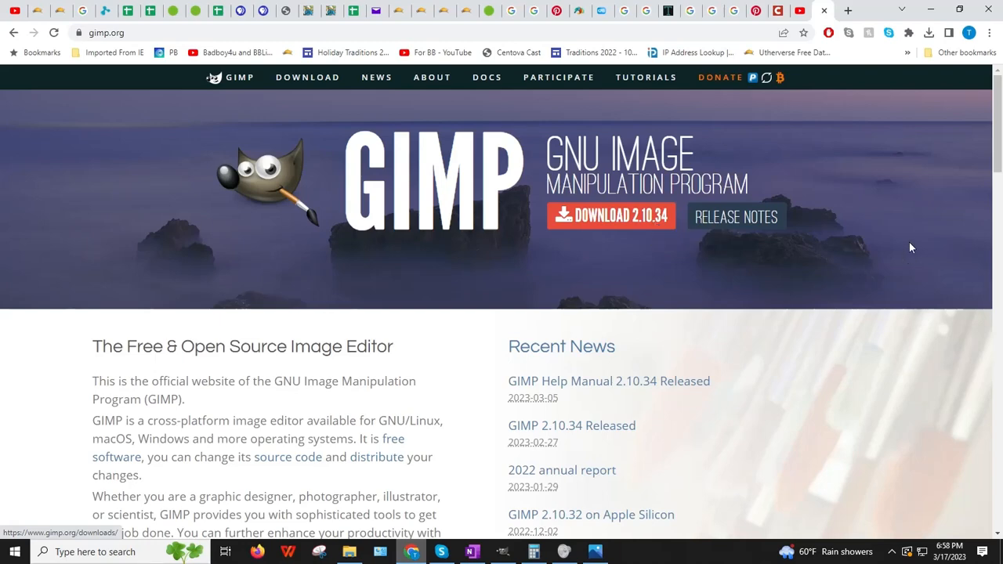
Step: Look up the older v2.8 Windows installers through the site's downloads page, and put the page and browser away
left_click(297, 81)
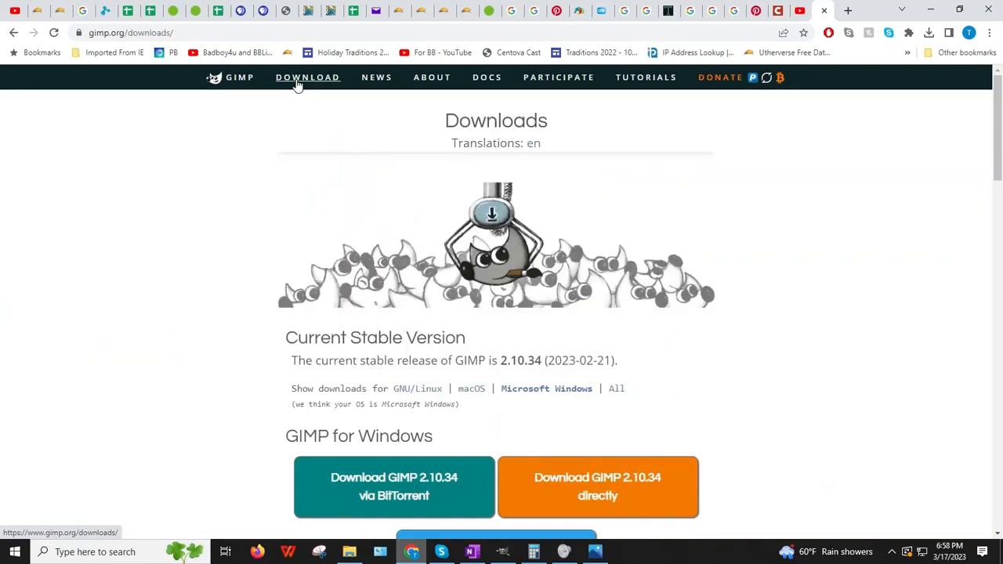
scroll(796, 210, "down", 3)
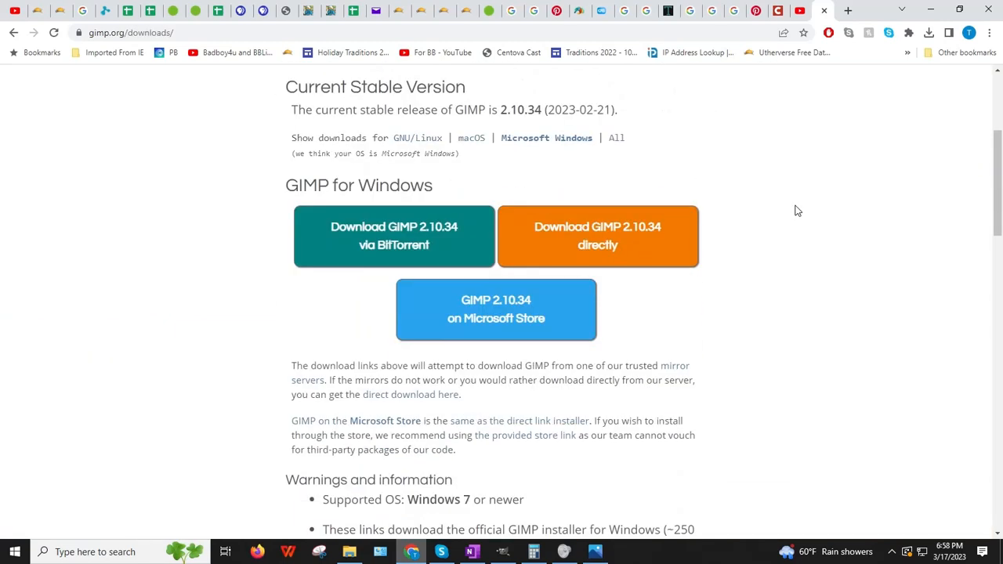
scroll(796, 210, "down", 1)
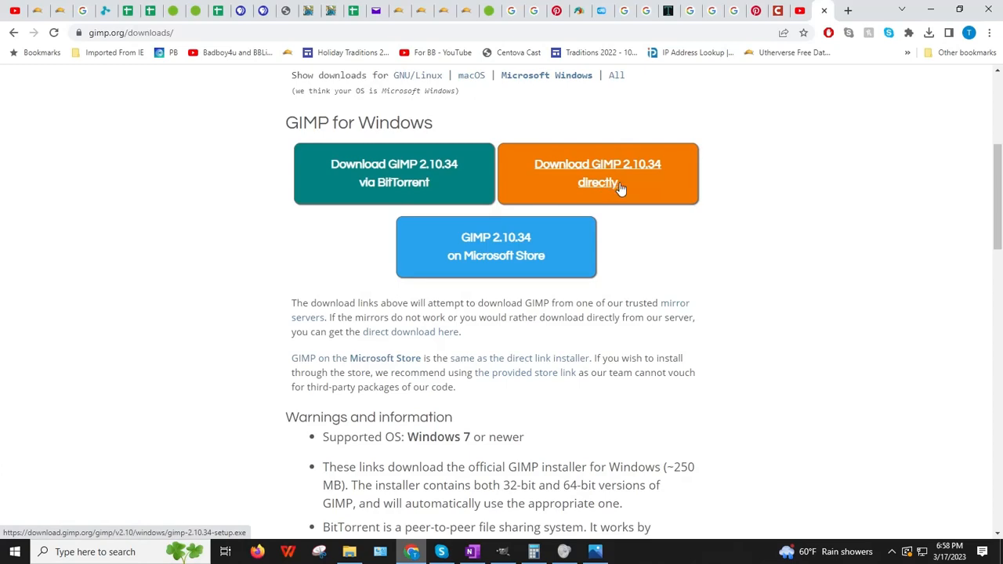
scroll(782, 201, "down", 5)
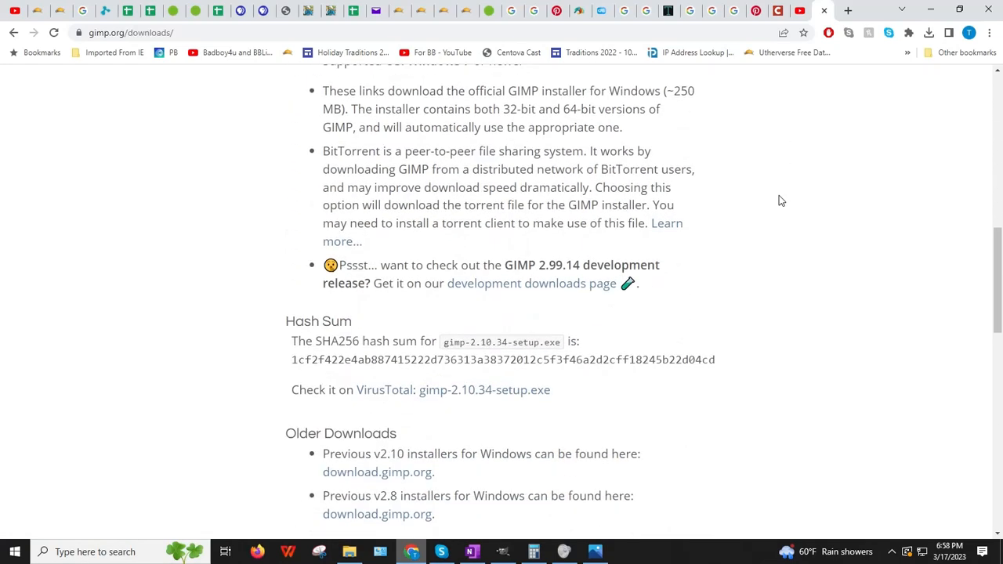
scroll(778, 200, "down", 2)
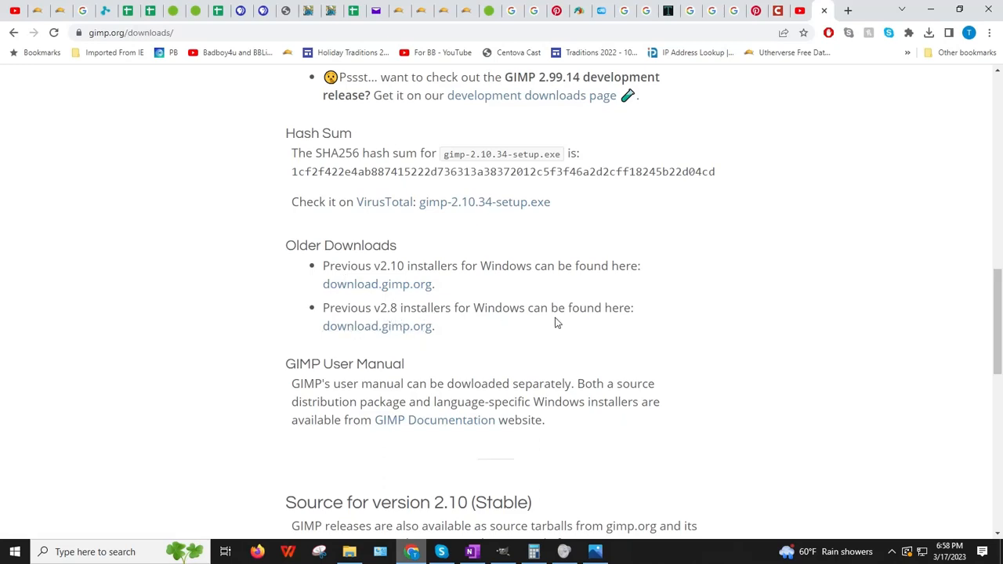
left_click(373, 327)
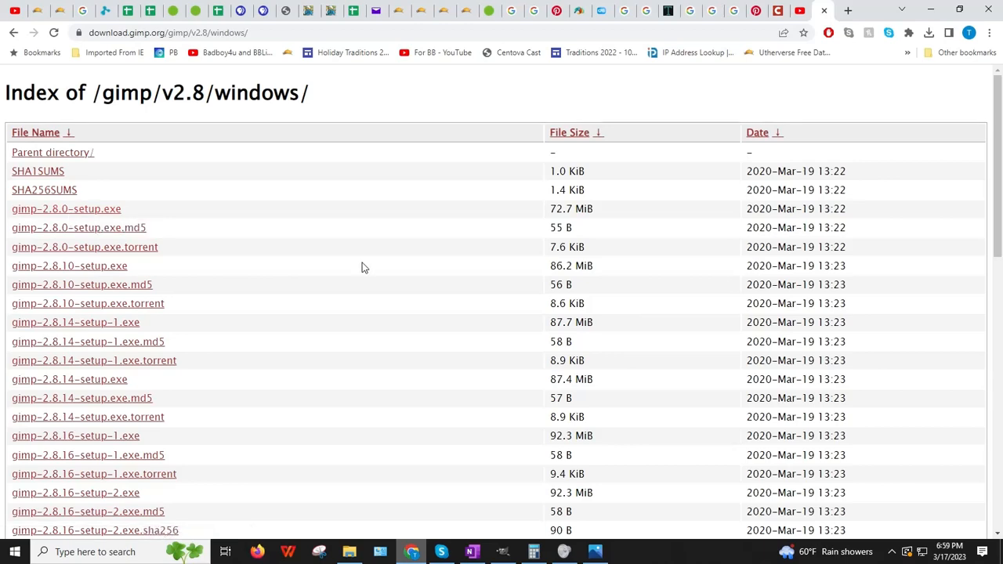
left_click(823, 10)
left_click(932, 8)
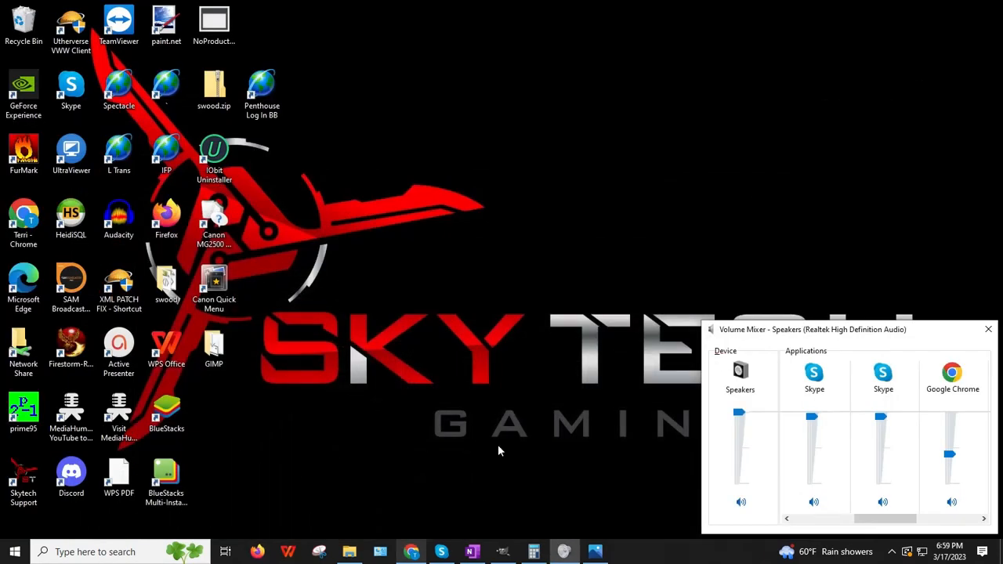
Step: Switch to GIMP, maximize its window, and bring up the last open image, the dark-framed screen door
left_click(500, 552)
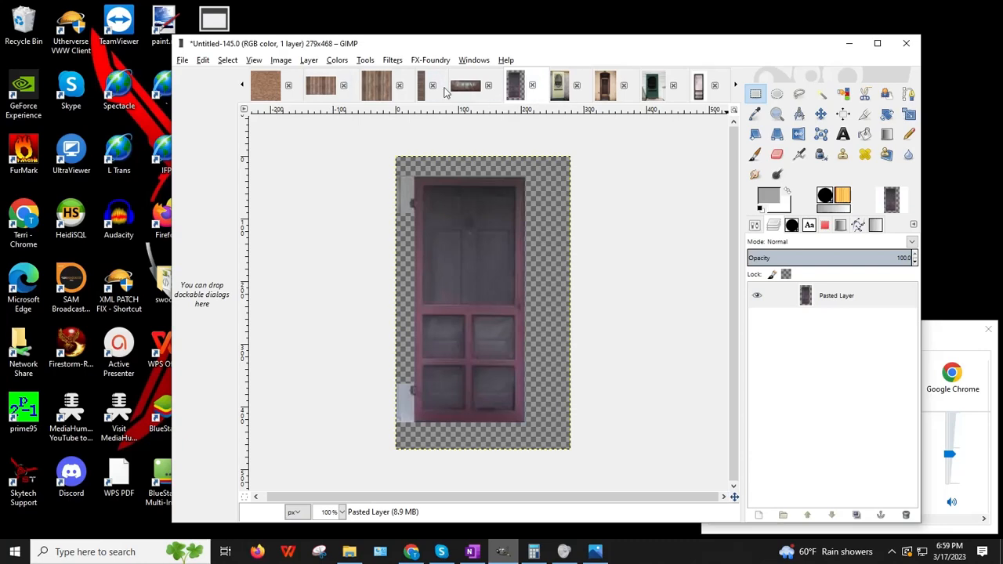
left_click(876, 45)
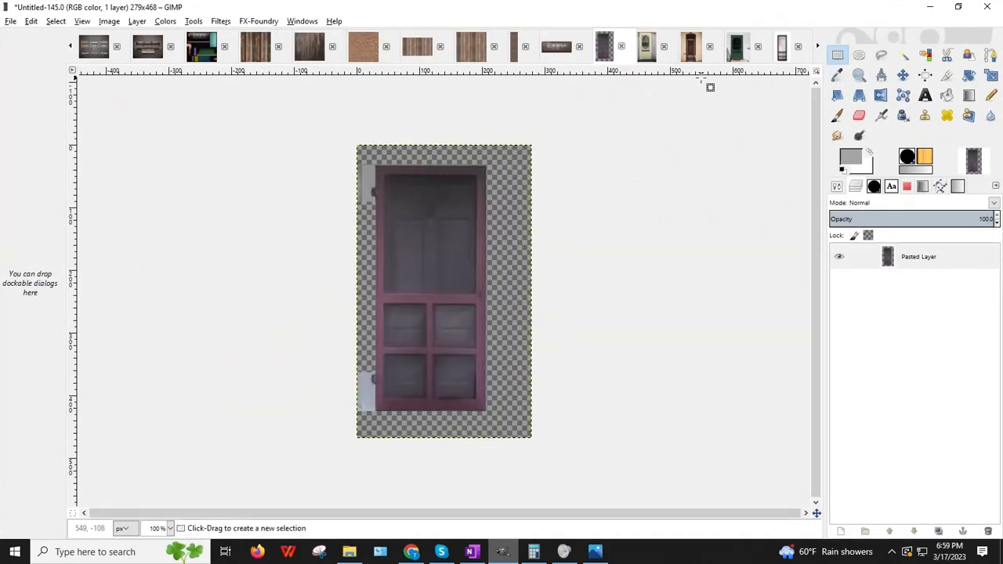
left_click(818, 46)
left_click(817, 46)
left_click(817, 46)
left_click(817, 46)
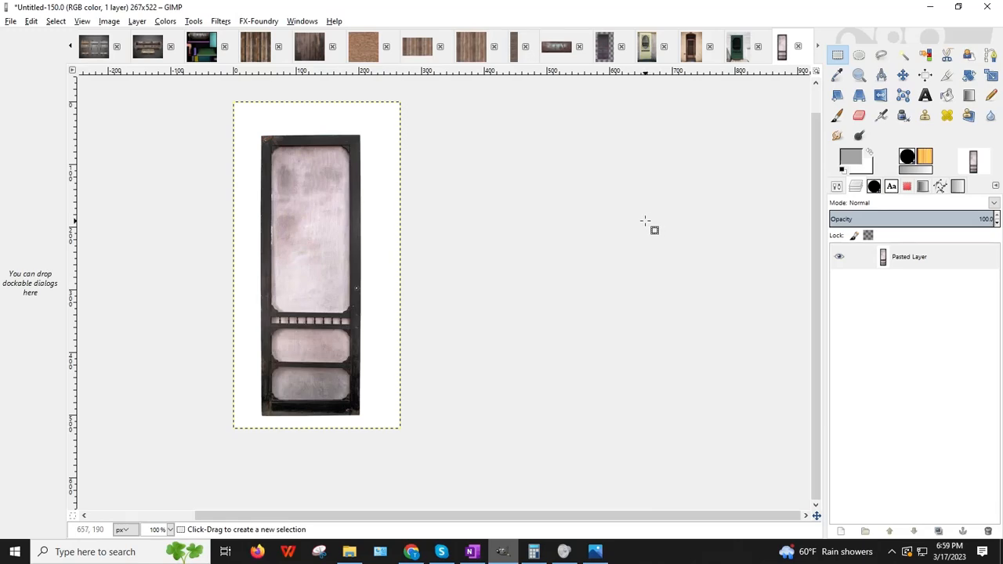
Step: Switch to Chrome and run a Google image search for "koala bear" in a new tab
left_click(412, 552)
left_click(848, 10)
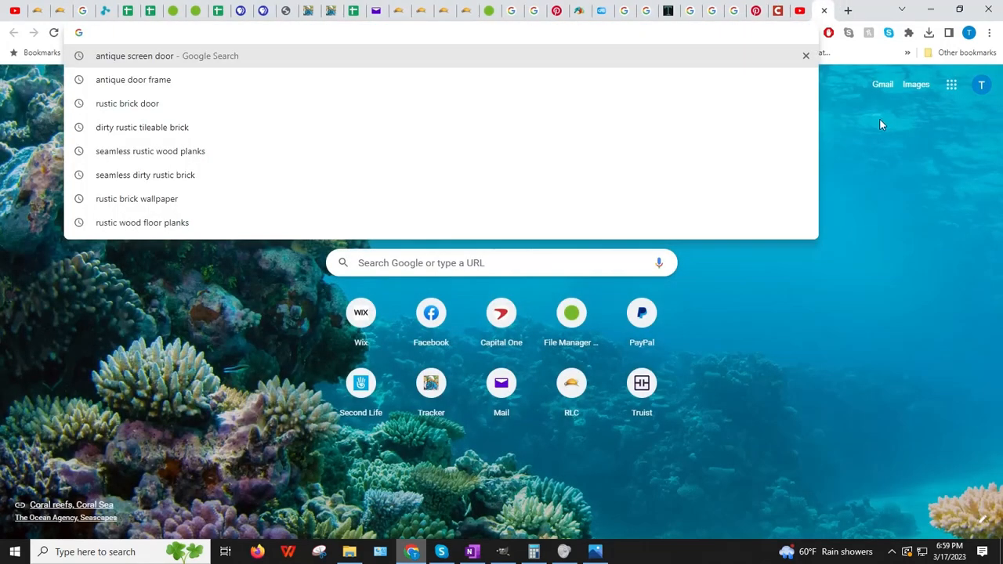
type("koala be")
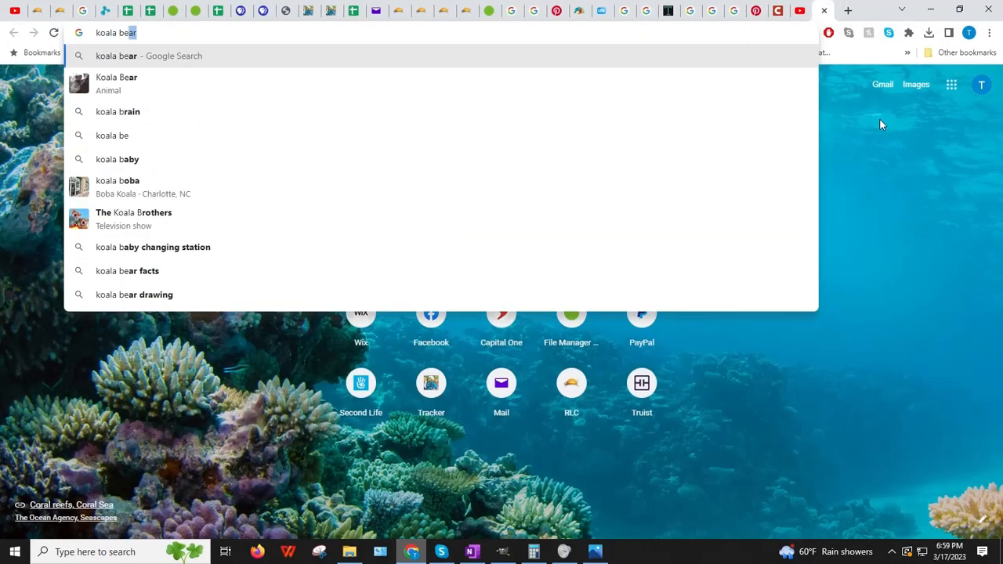
key("Return")
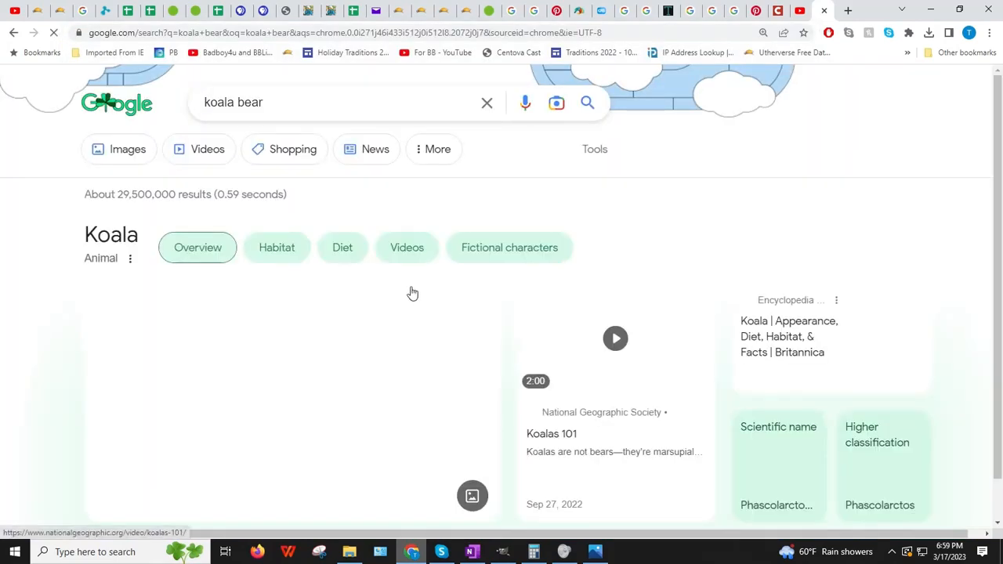
left_click(132, 151)
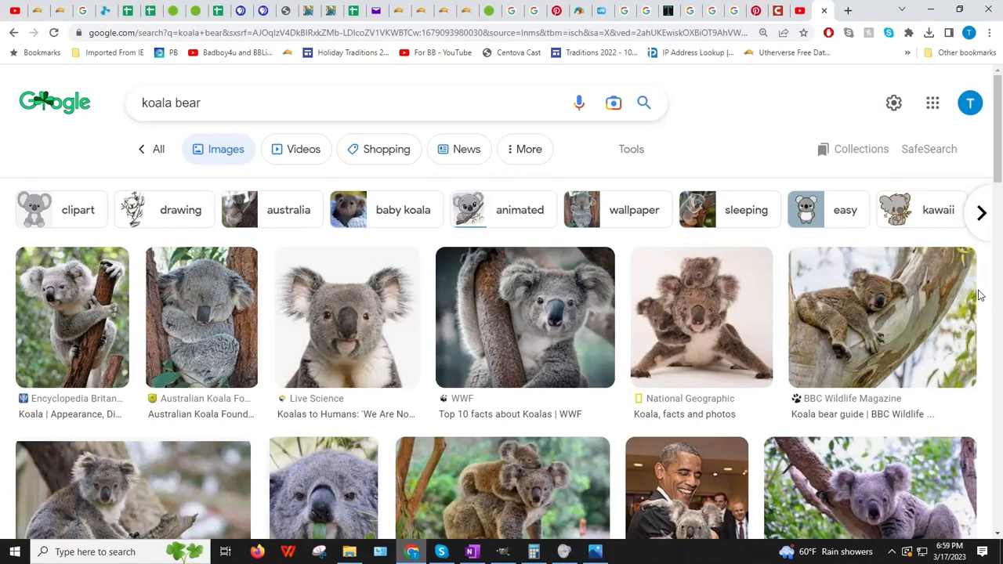
scroll(697, 335, "down", 1)
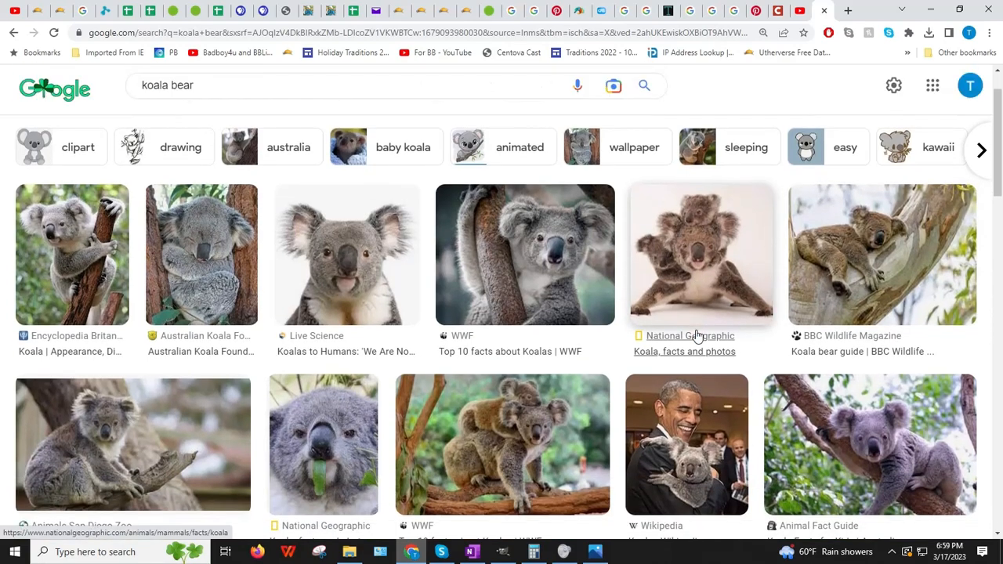
Step: Start saving the Australian Koala Foundation's sleeping koala image, choosing the root of Seagate Backup Plus Drive (E:)
left_click(241, 261)
right_click(800, 267)
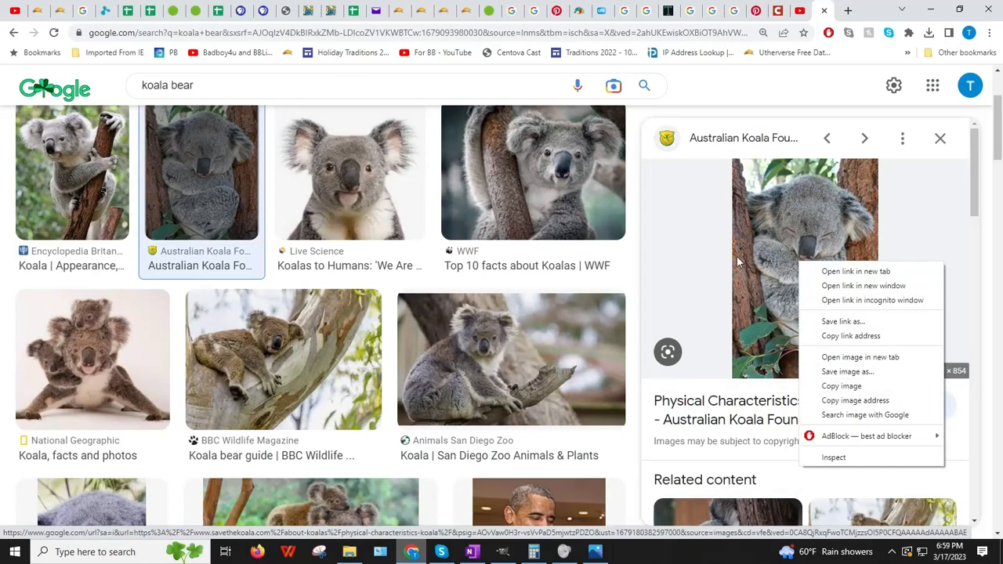
left_click(844, 371)
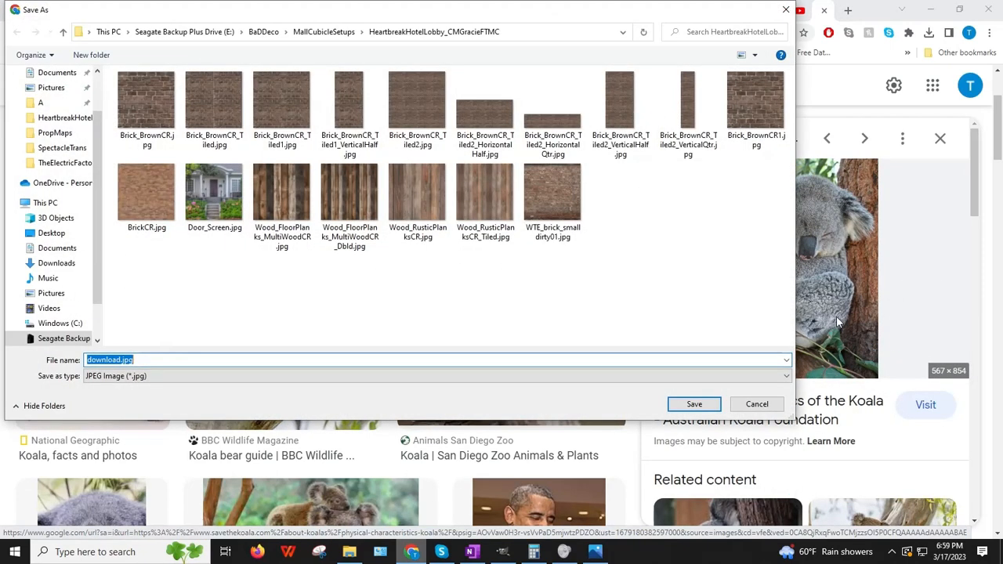
left_click(188, 32)
left_click_drag(788, 81, 791, 124)
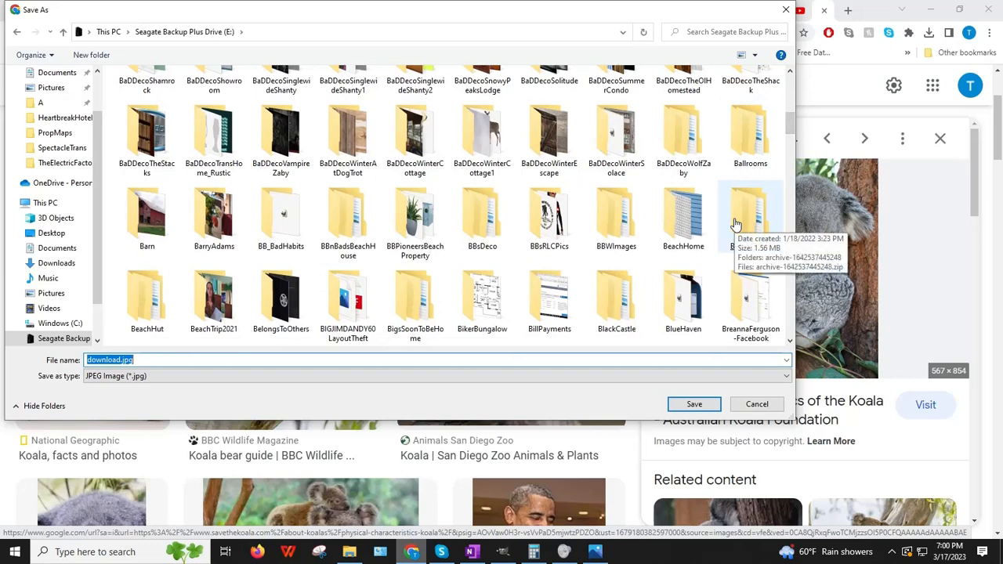
Step: Name the image file KoalaBear.jpg
left_click(159, 360)
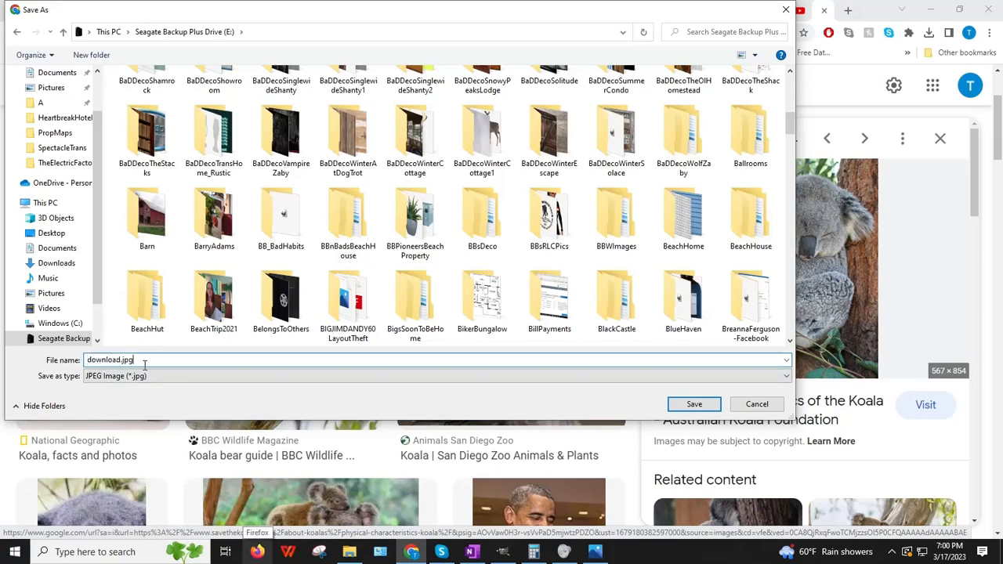
double_click(120, 359)
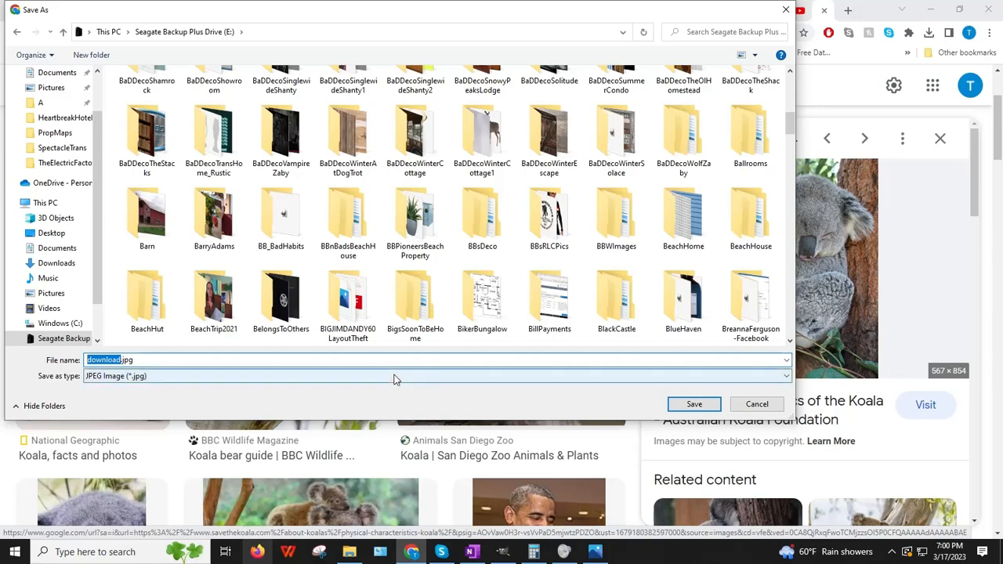
type("KoalaBear")
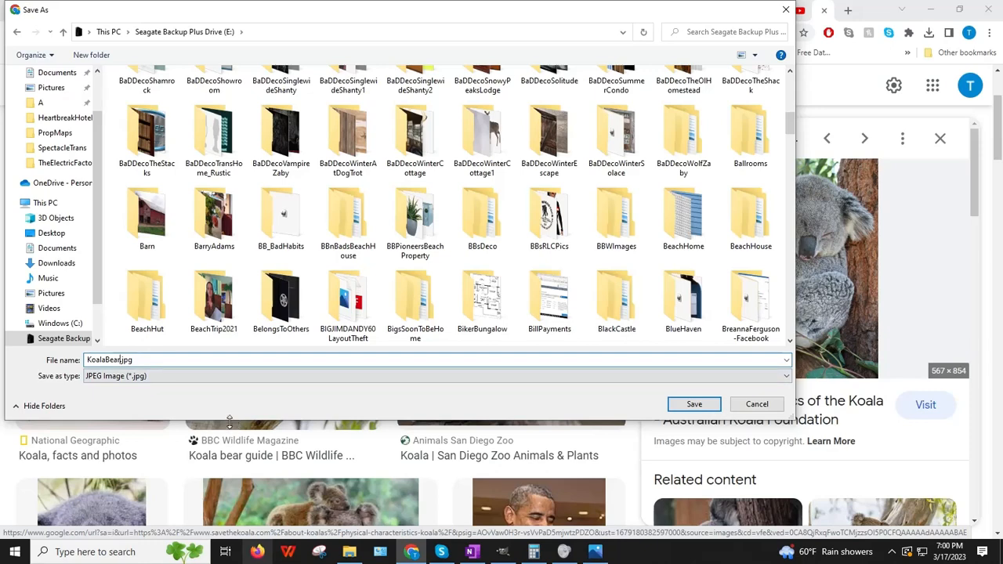
Step: Create a folder named Junk_Animals on the E: drive and save the koala image in it
left_click_drag(230, 421, 231, 475)
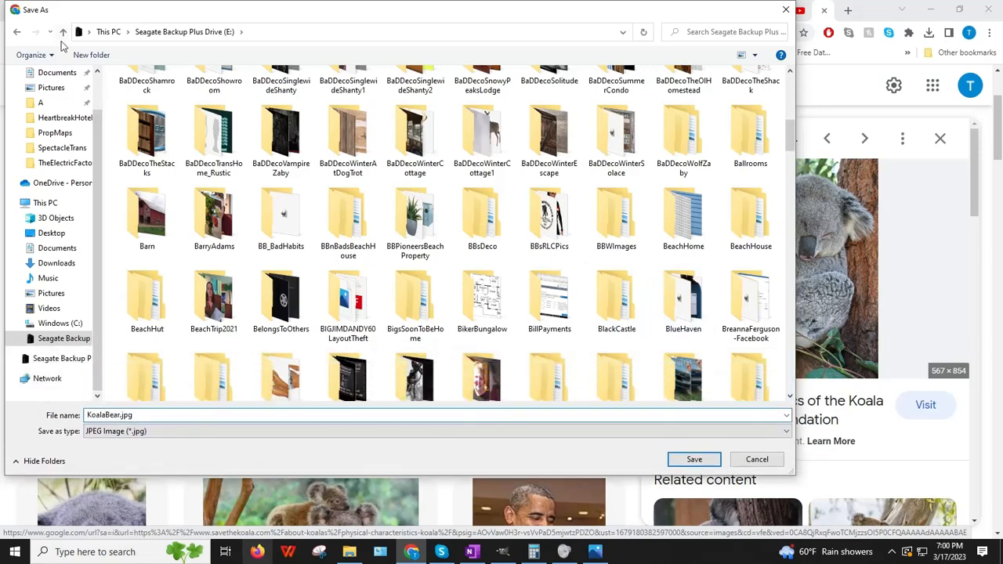
left_click(81, 56)
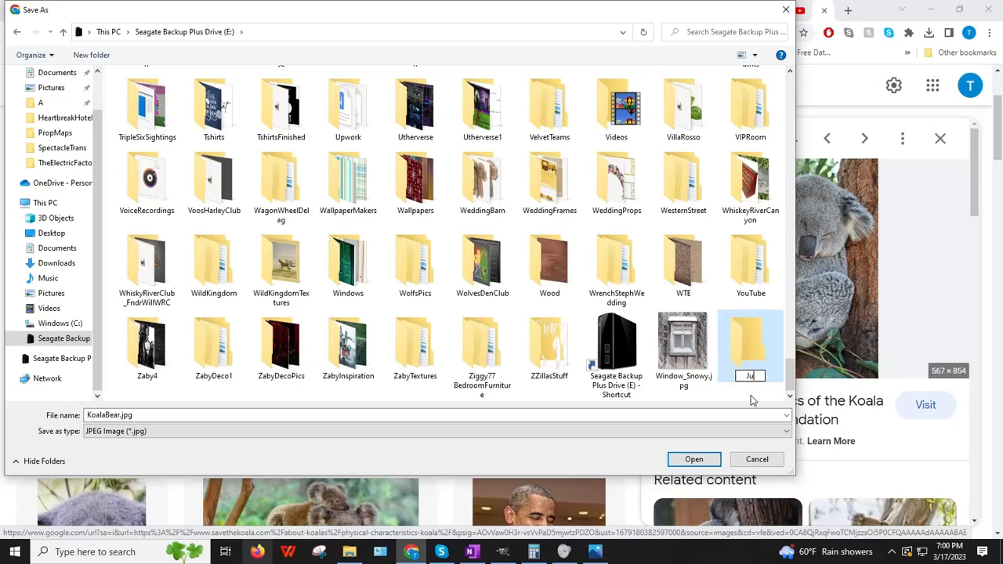
type("Animals")
key("Return")
double_click(745, 380)
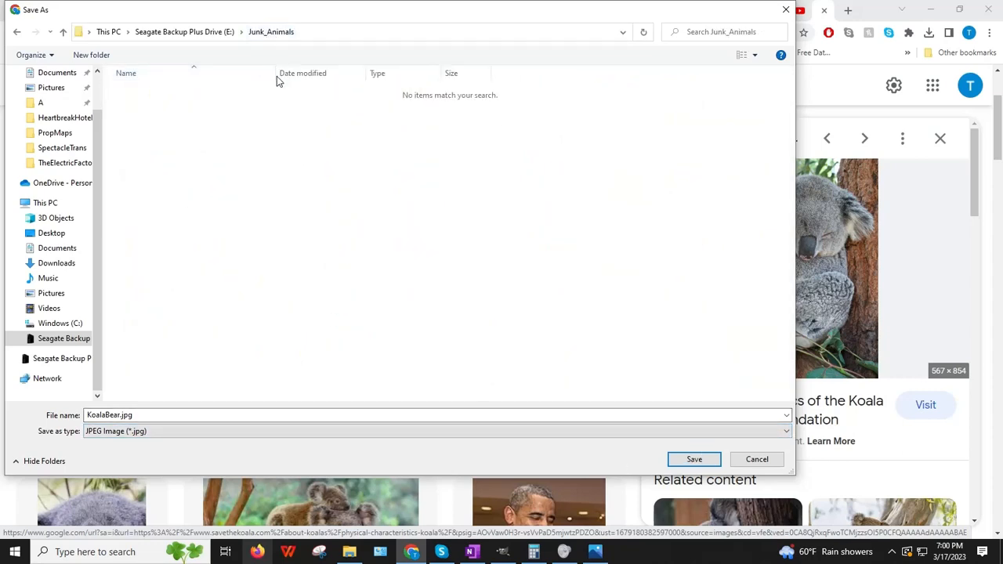
left_click(718, 460)
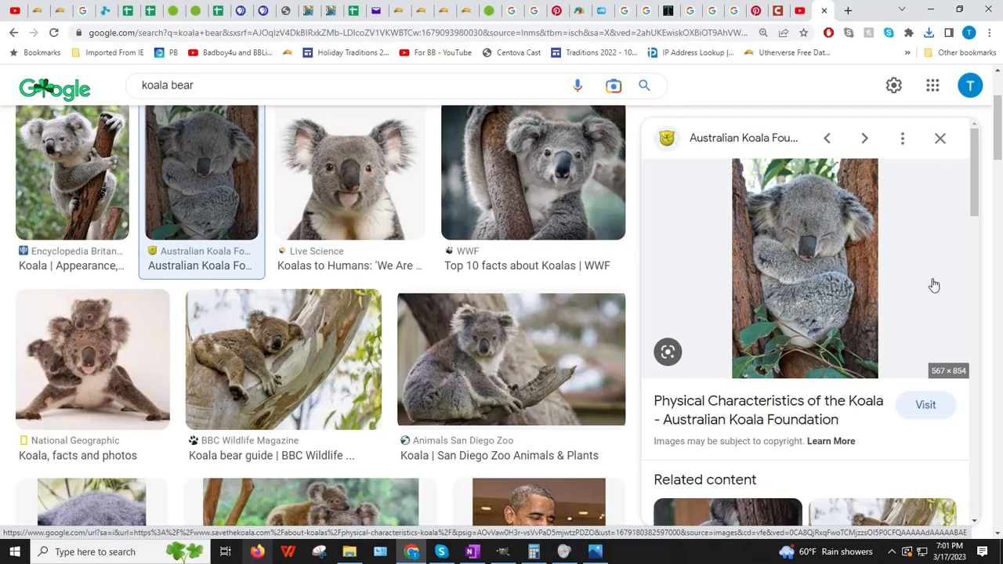
Step: Copy the Australian Koala Foundation's sleeping koala image, switch to GIMP and paste it as a new image
right_click(819, 252)
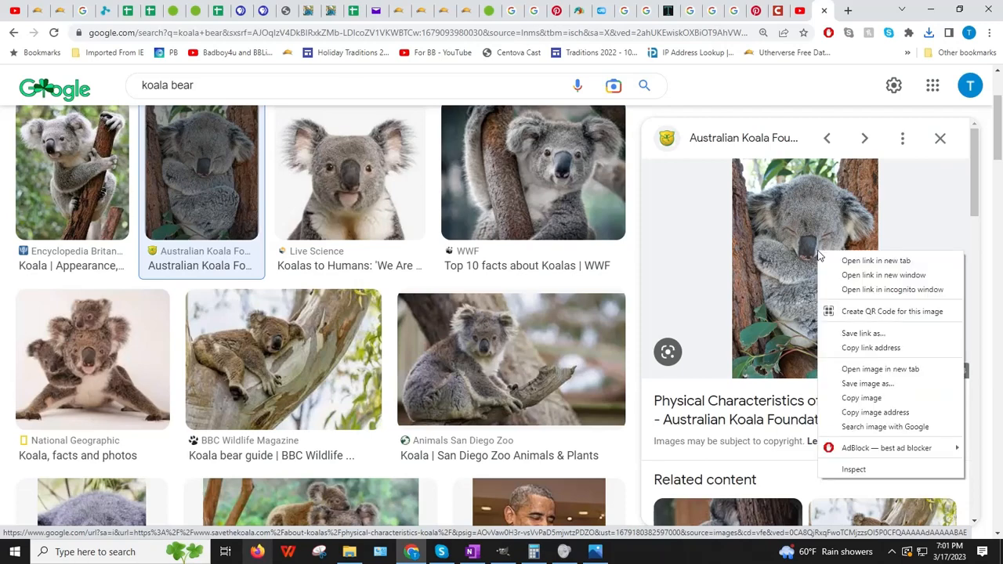
left_click(862, 398)
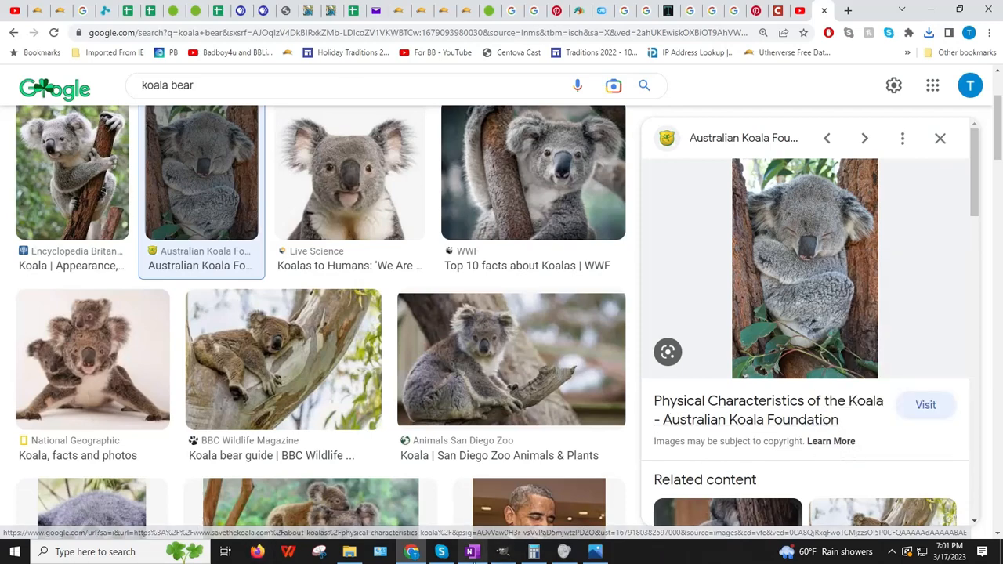
left_click(502, 552)
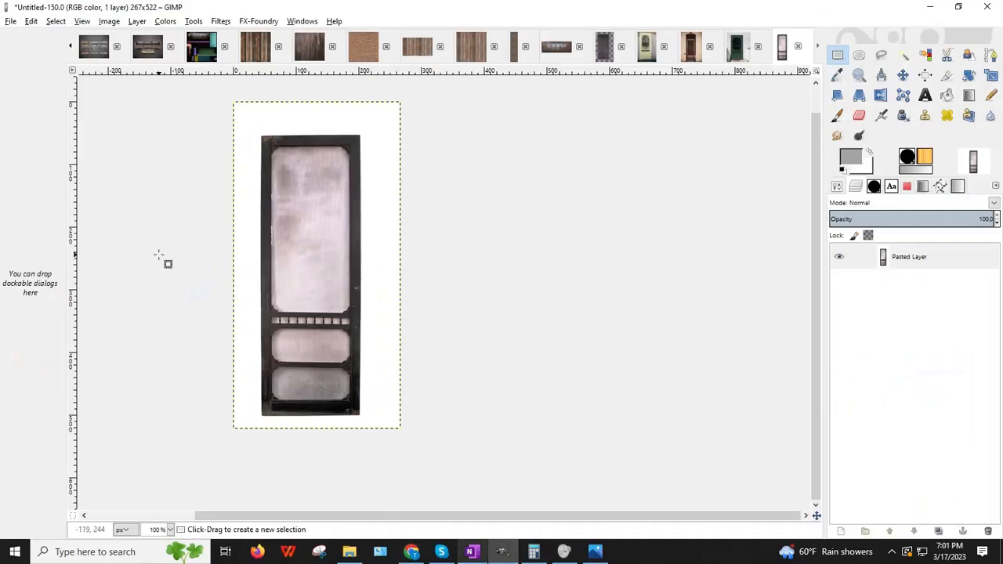
left_click(31, 21)
mouse_move(66, 175)
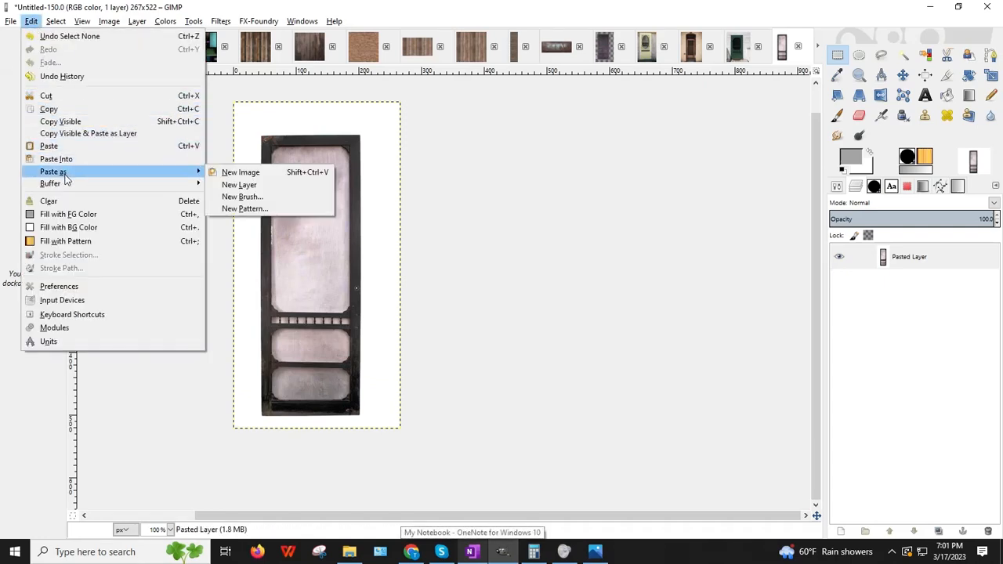
left_click(235, 171)
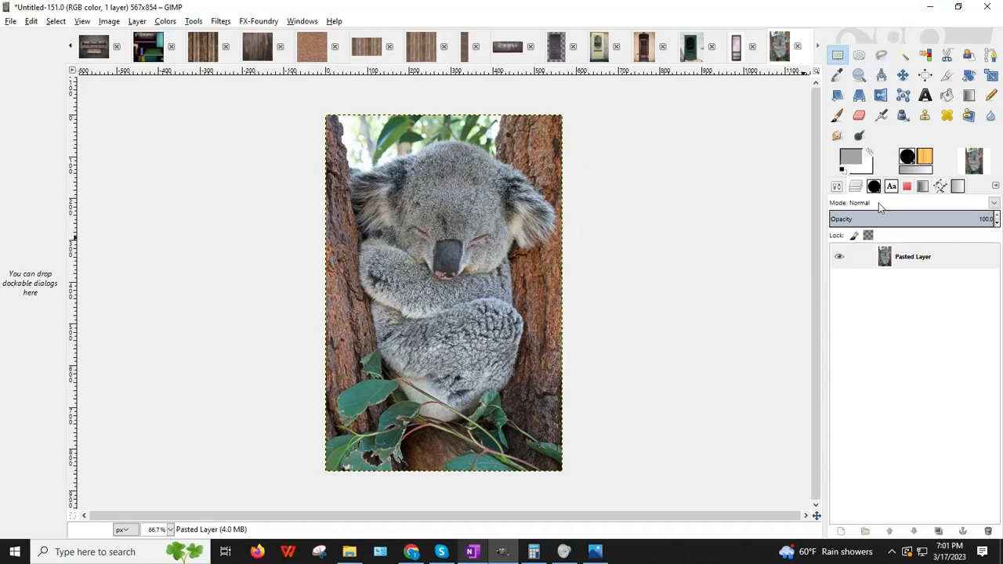
Step: Try Fuzzy Select on several spots of the tree bark on both sides of the koala
left_click(905, 60)
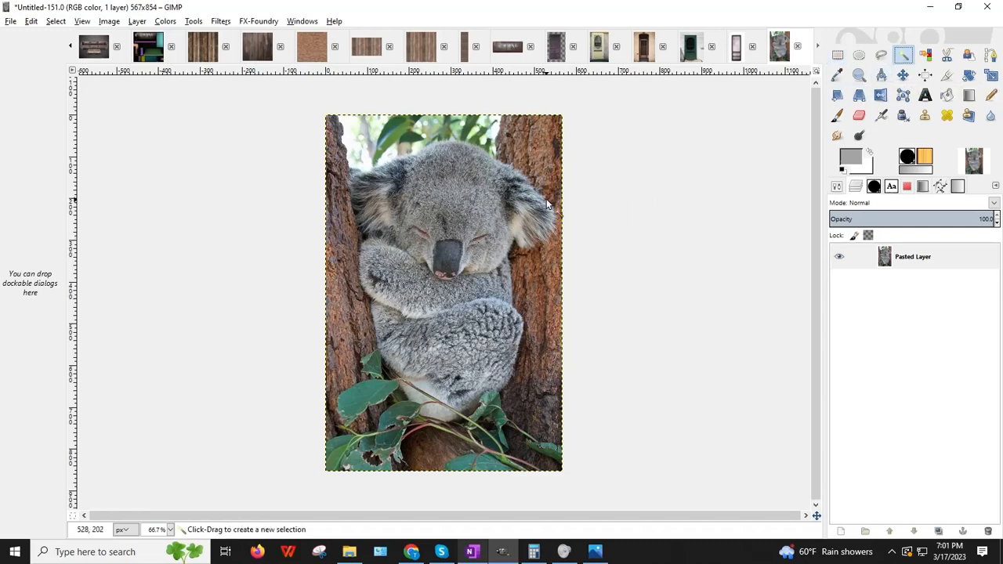
left_click(530, 138)
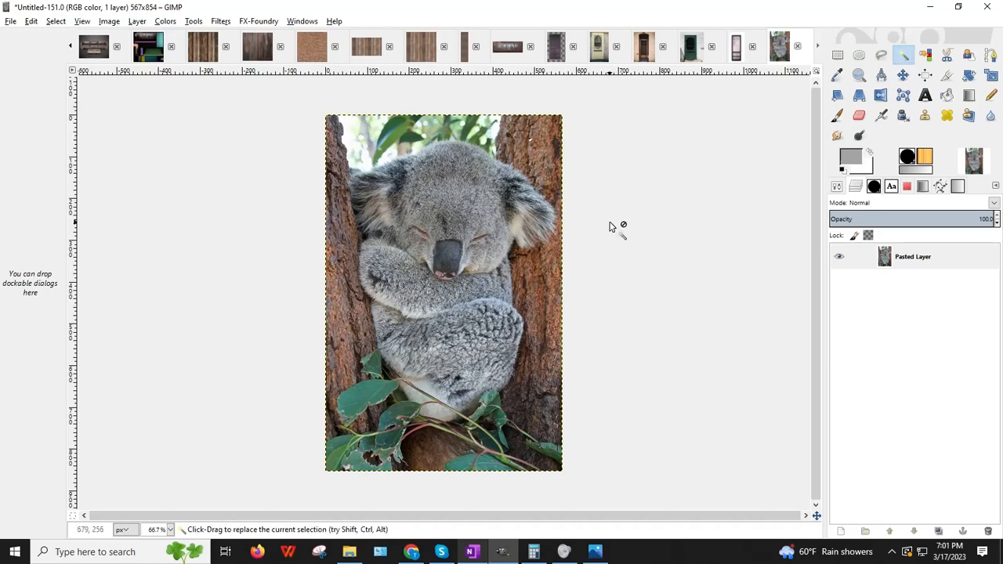
left_click(637, 226)
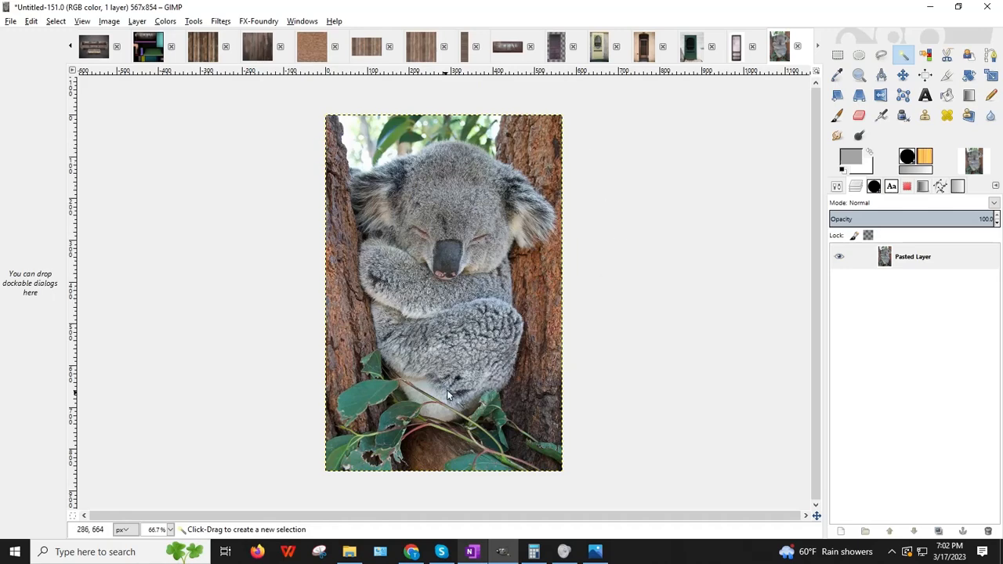
left_click(170, 531)
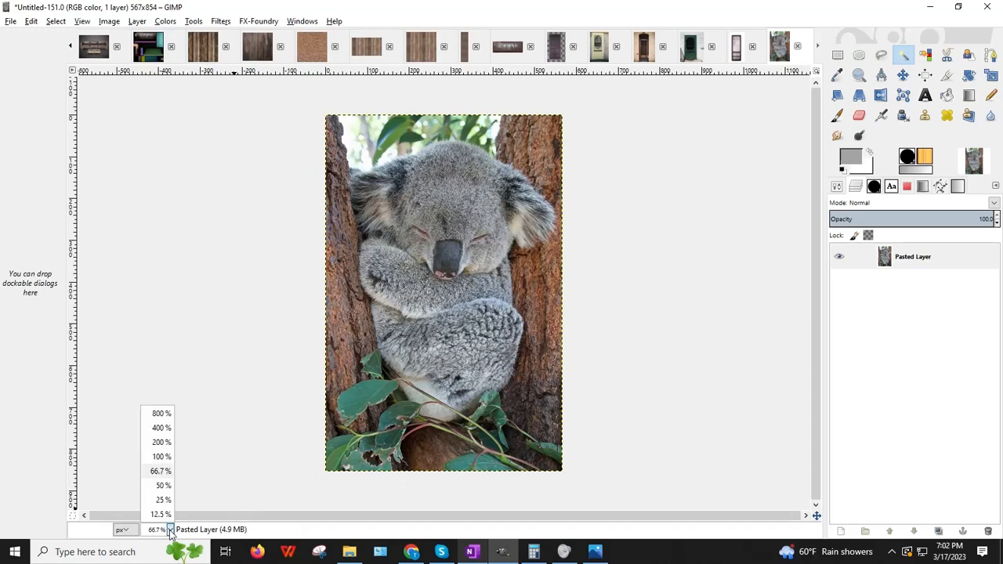
left_click(161, 456)
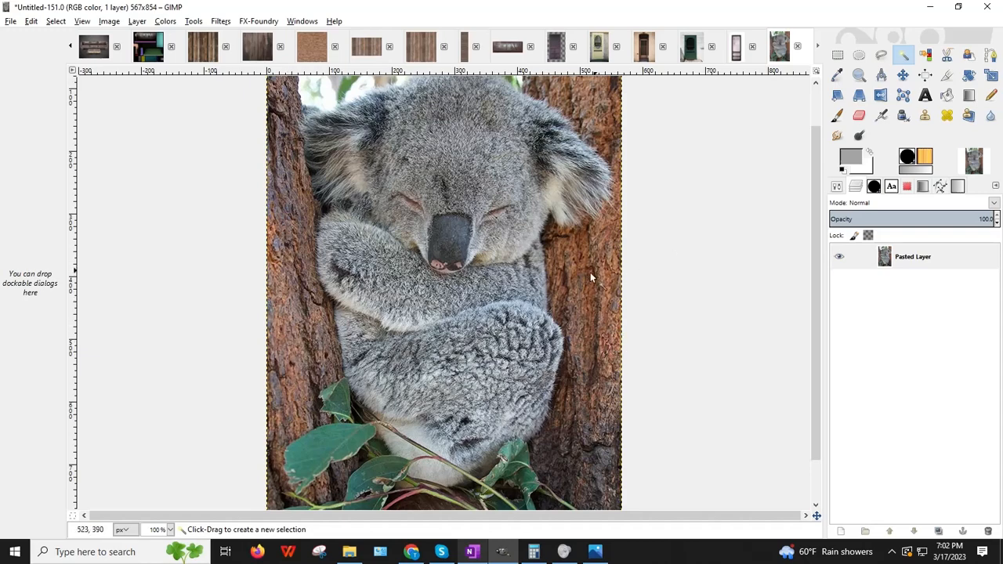
left_click_drag(588, 316, 613, 340)
left_click(608, 329)
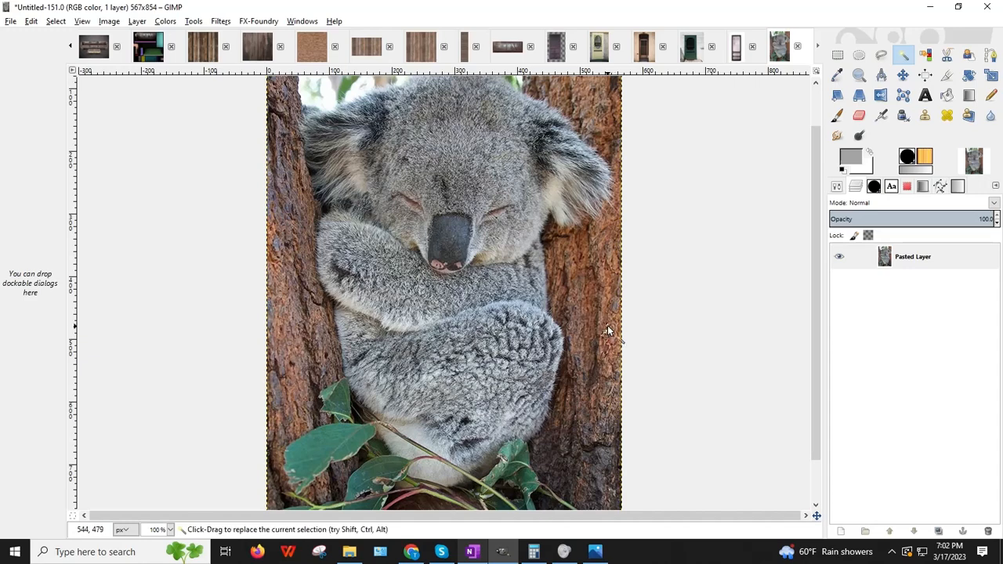
left_click(610, 280)
left_click(600, 241)
left_click(571, 259)
left_click(309, 324)
left_click_drag(308, 327, 284, 326)
left_click(282, 232)
left_click(649, 319)
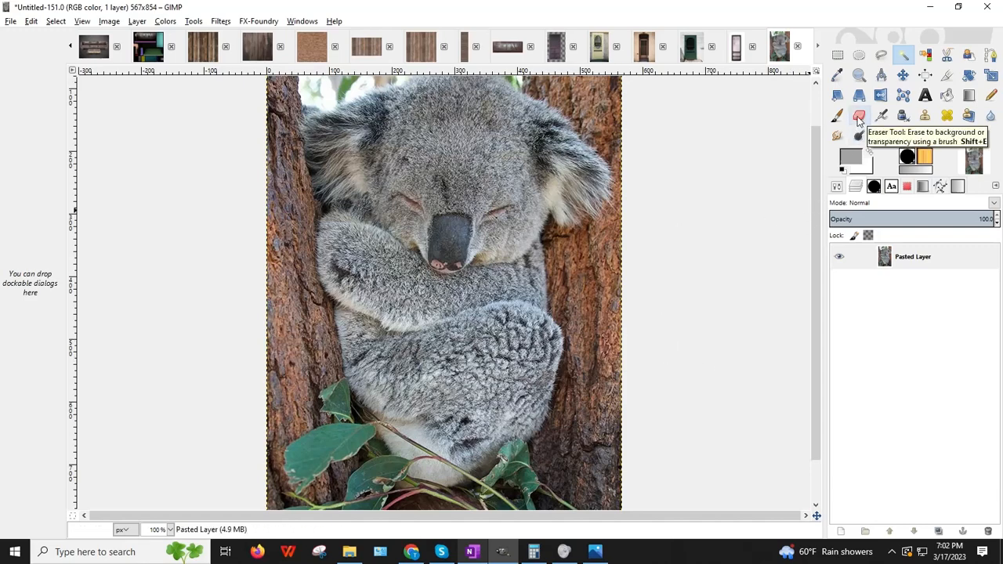
Step: Set the Eraser size to 25.98 and erase a curved strip of bark along the picture's right edge
left_click(858, 118)
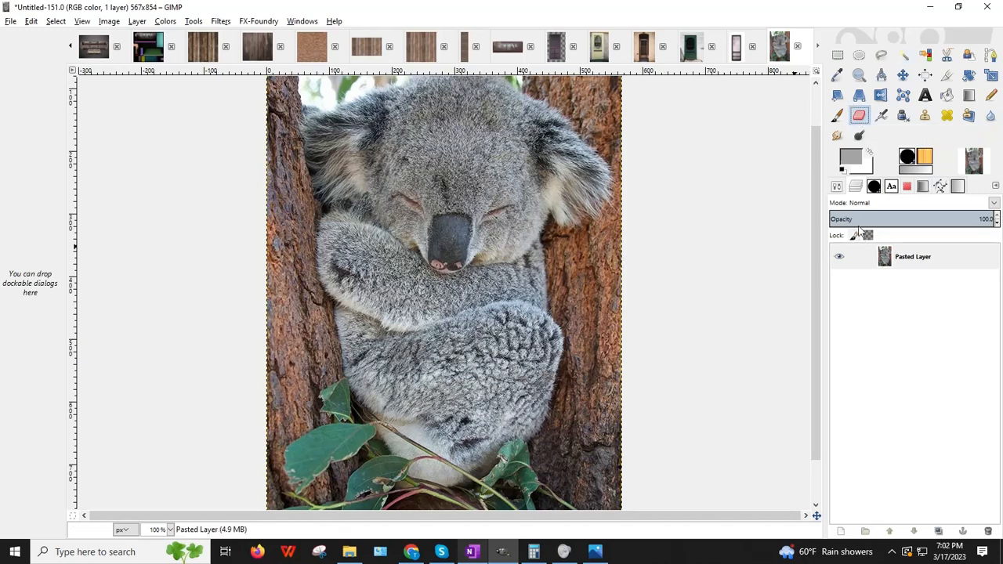
left_click(837, 186)
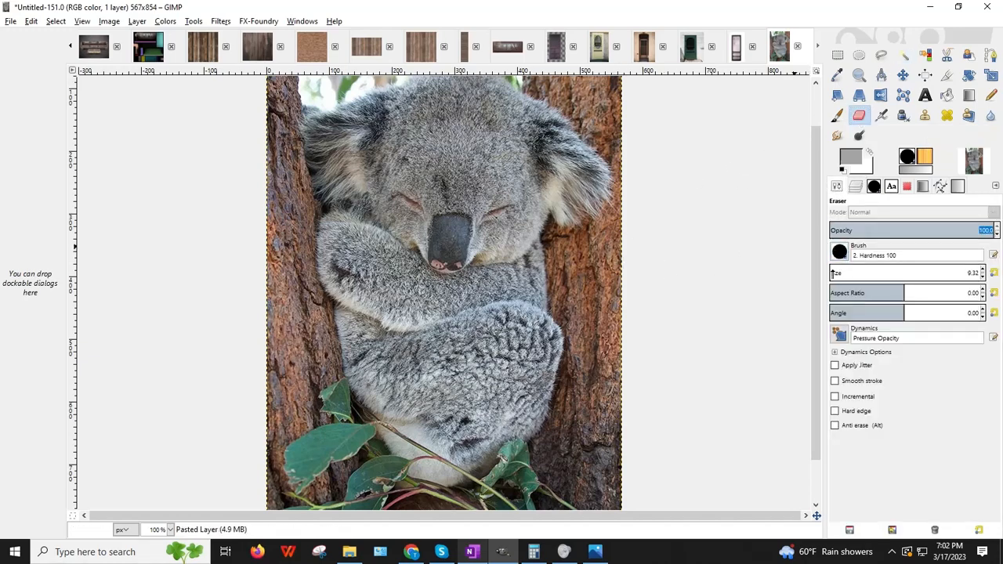
left_click_drag(833, 273, 836, 274)
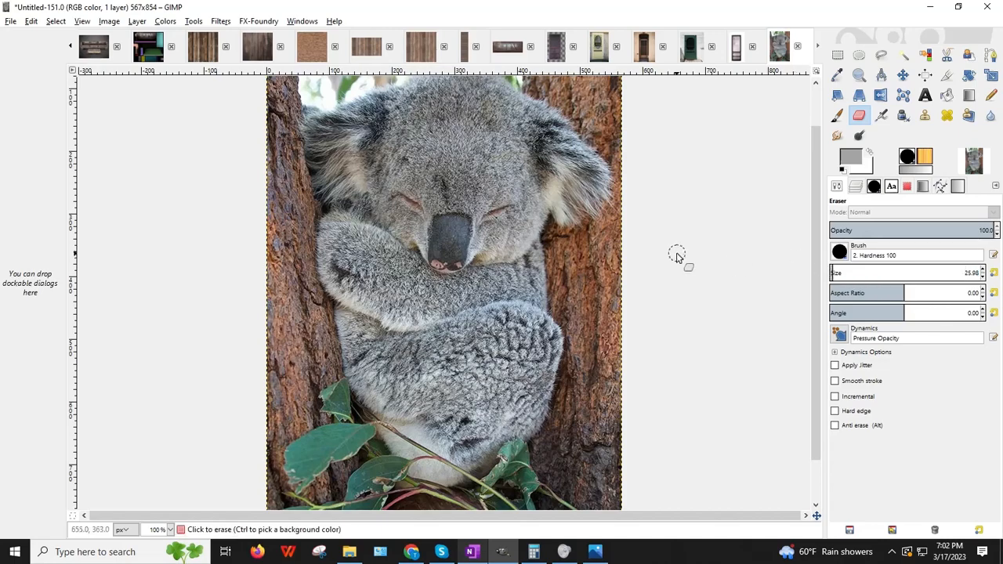
scroll(672, 268, "up", 1)
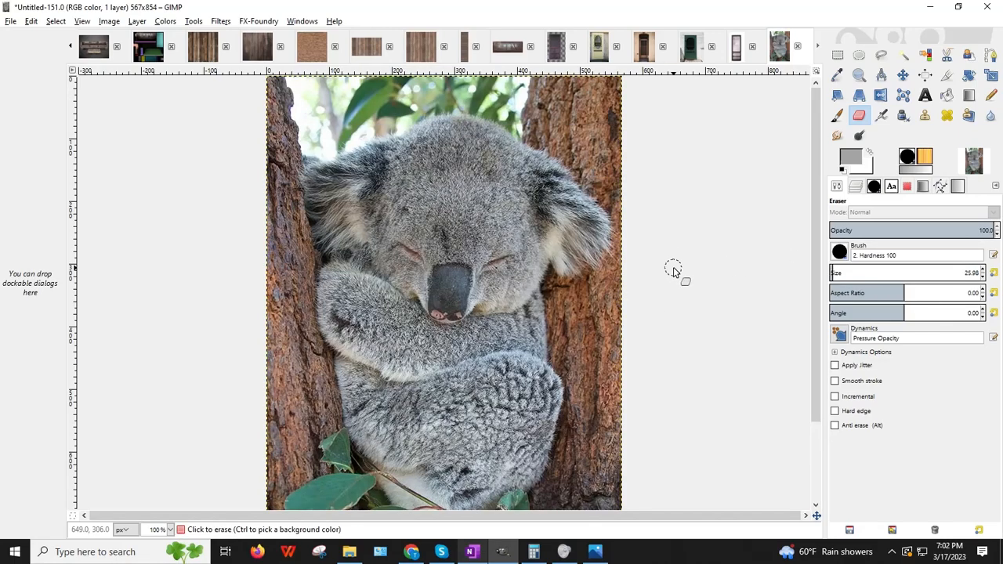
scroll(663, 234, "down", 2)
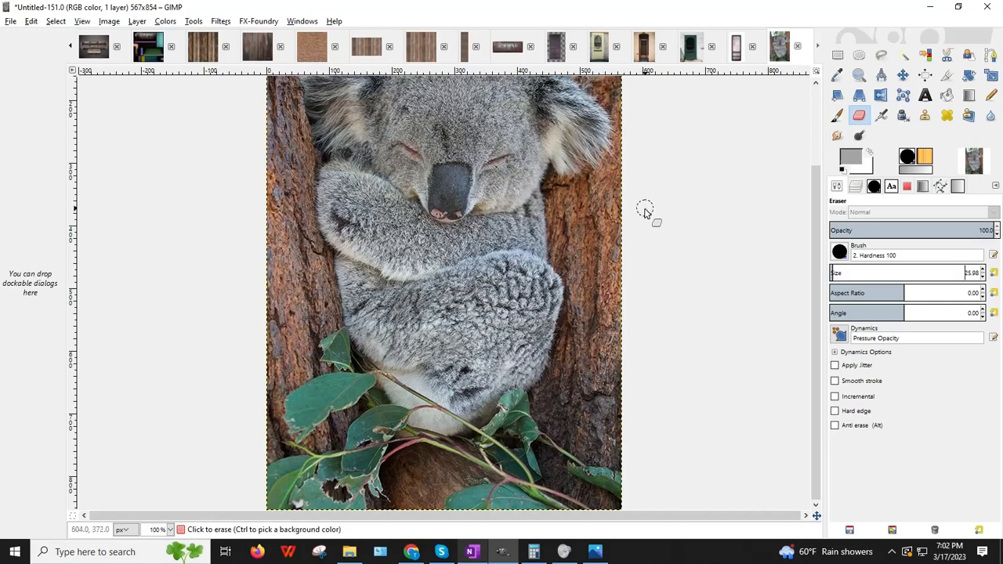
mouse_move(638, 235)
left_mouse_down()
mouse_move(613, 329)
mouse_move(638, 385)
left_mouse_up()
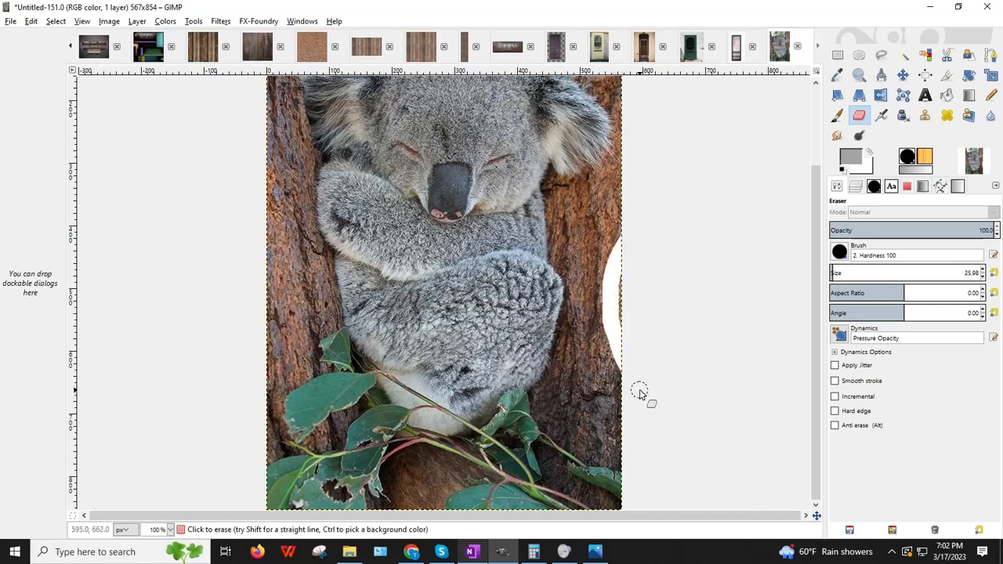
mouse_move(627, 235)
left_mouse_down()
mouse_move(611, 305)
mouse_move(618, 353)
left_mouse_up()
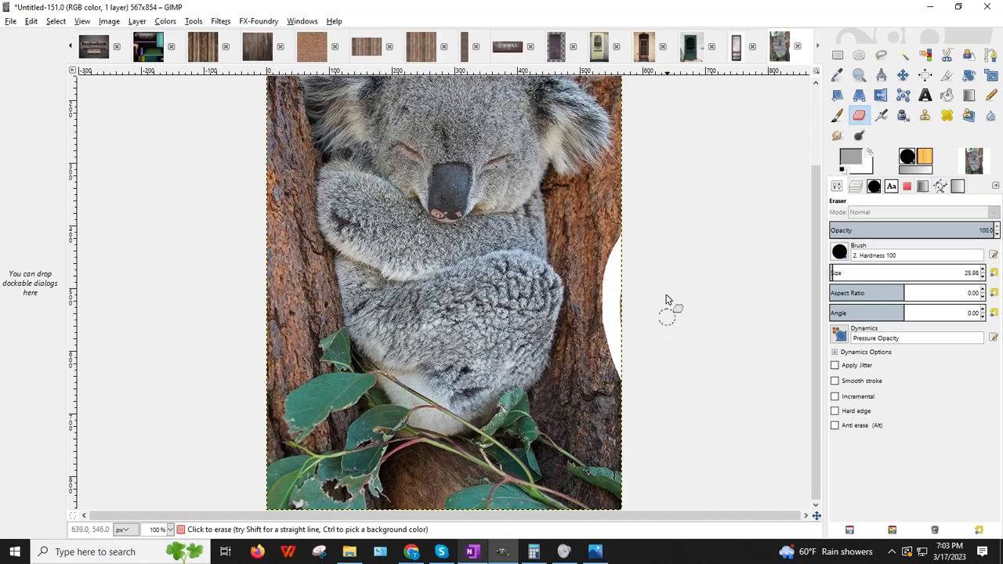
Step: Select the erased white strip with Fuzzy Select and make it transparent using Color to Alpha
left_click(903, 56)
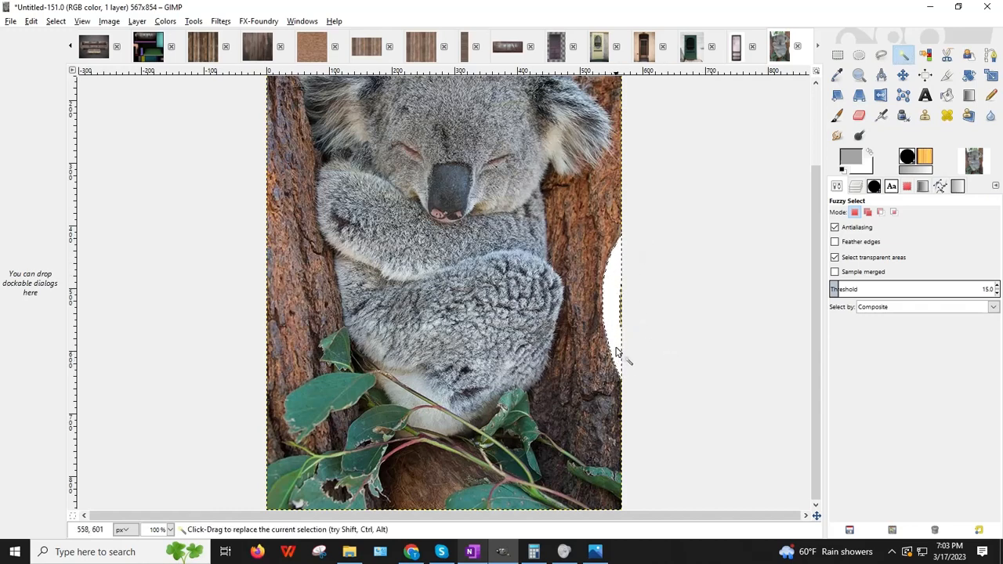
left_click(30, 21)
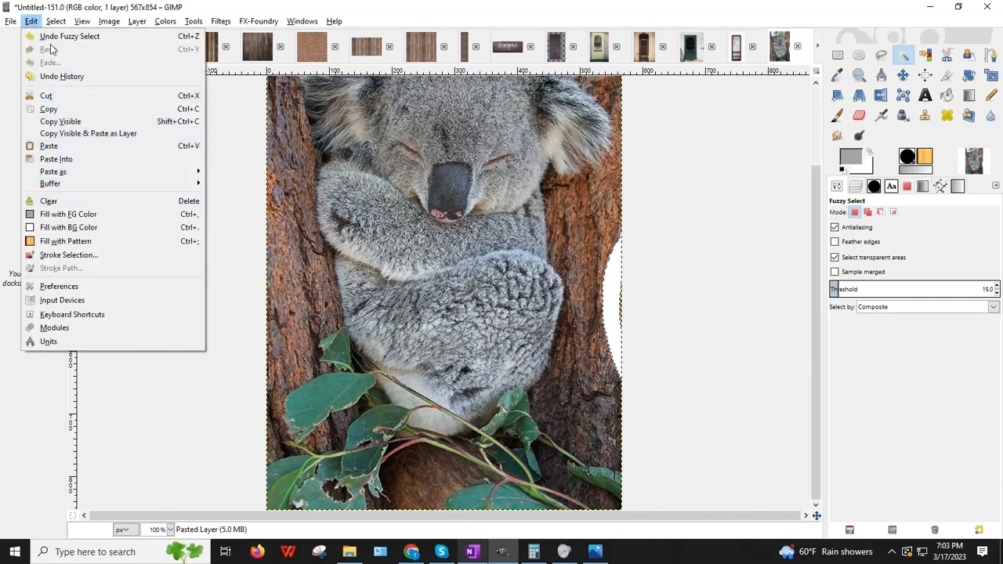
mouse_move(139, 23)
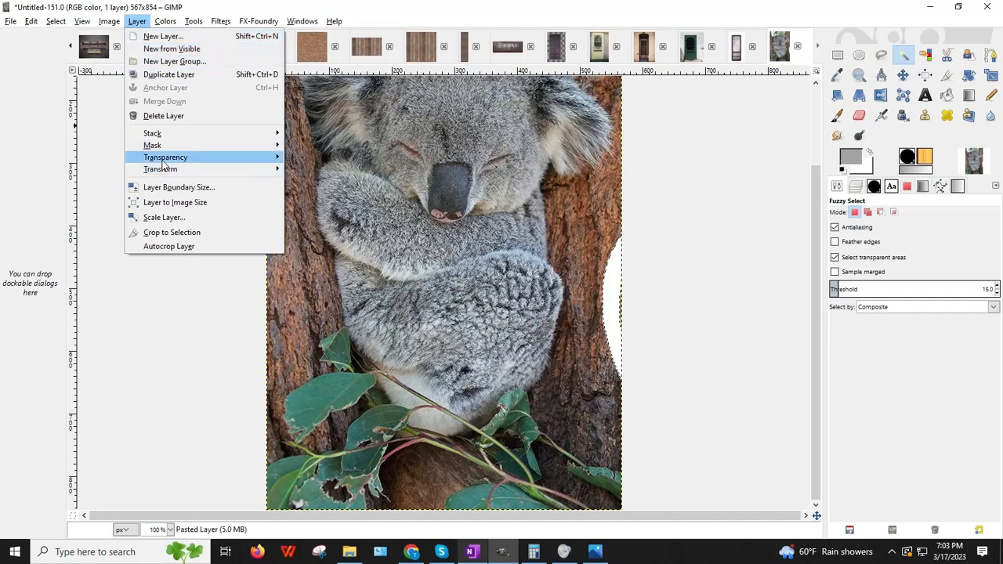
mouse_move(165, 157)
left_click(330, 186)
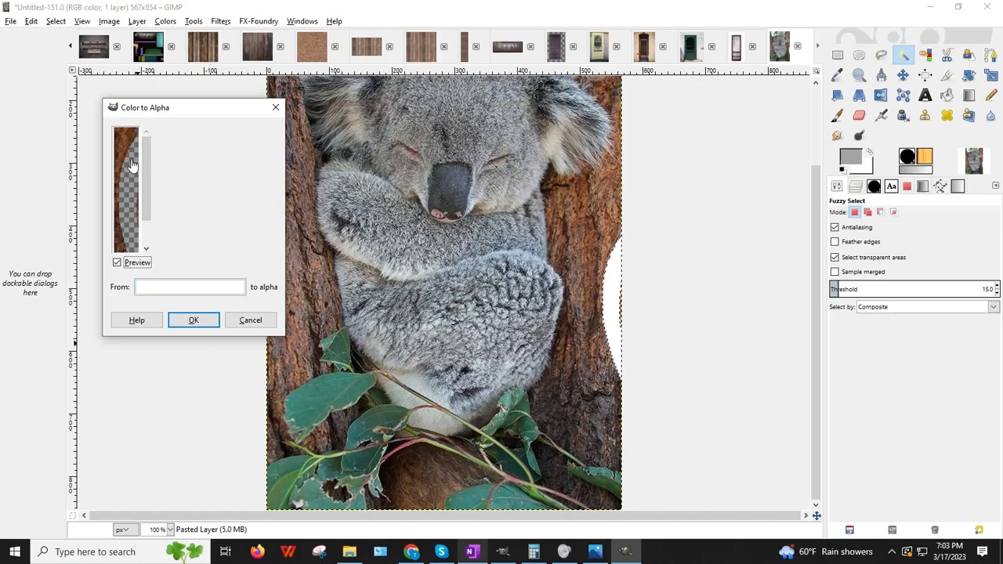
left_click(194, 320)
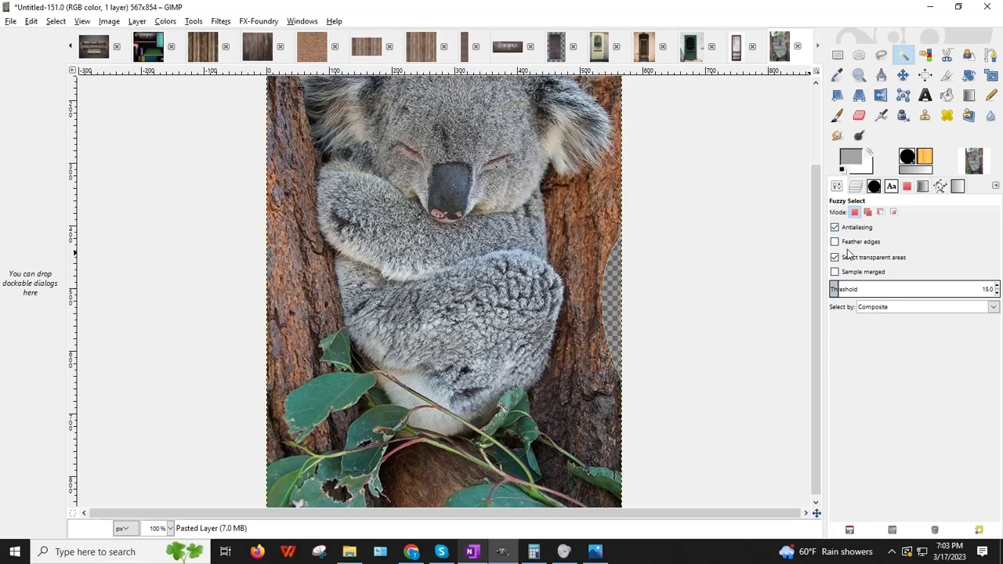
Step: Enlarge the Eraser to size 96.74 and erase the outer background all around the koala
scroll(539, 318, "up", 3)
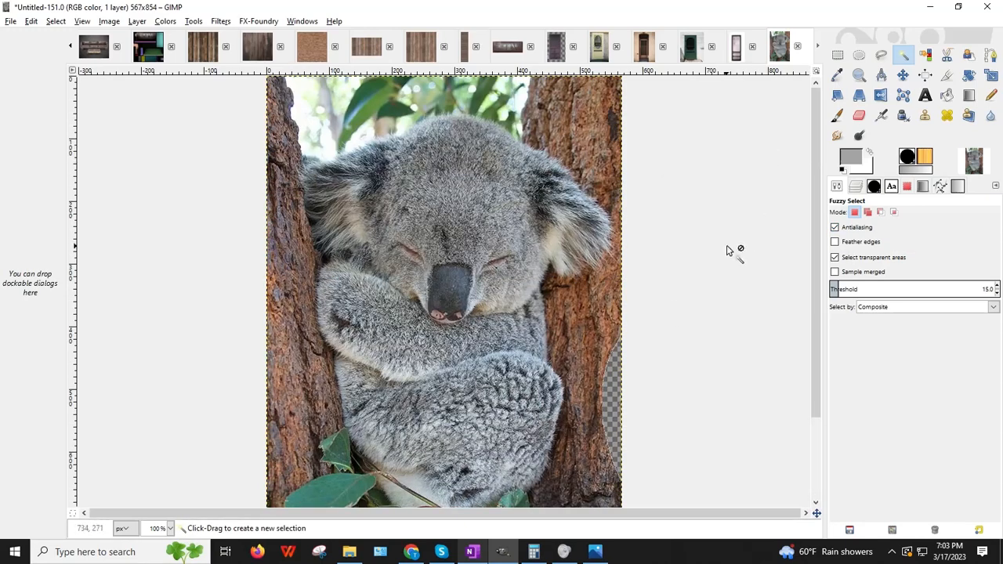
scroll(728, 252, "down", 3)
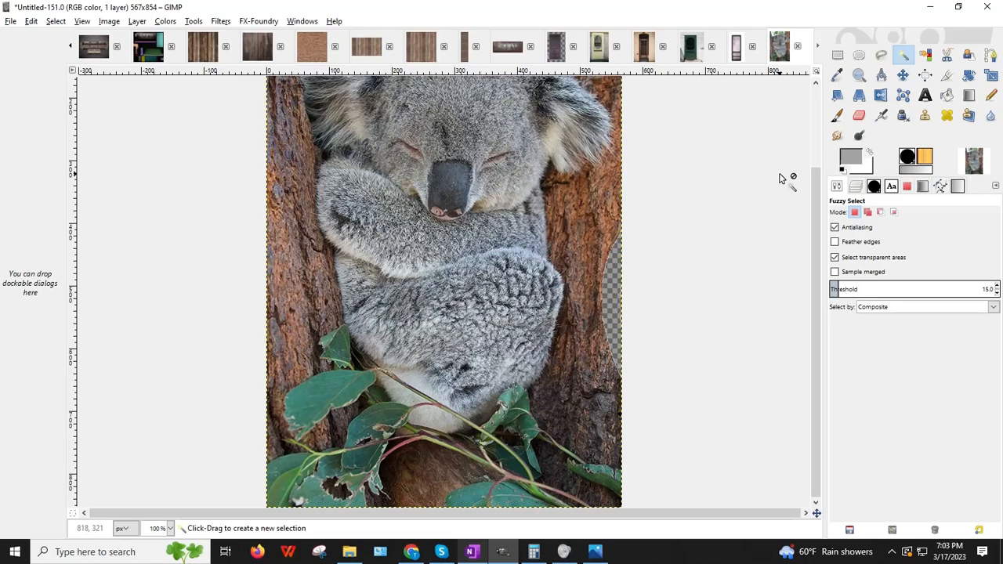
scroll(779, 178, "up", 3)
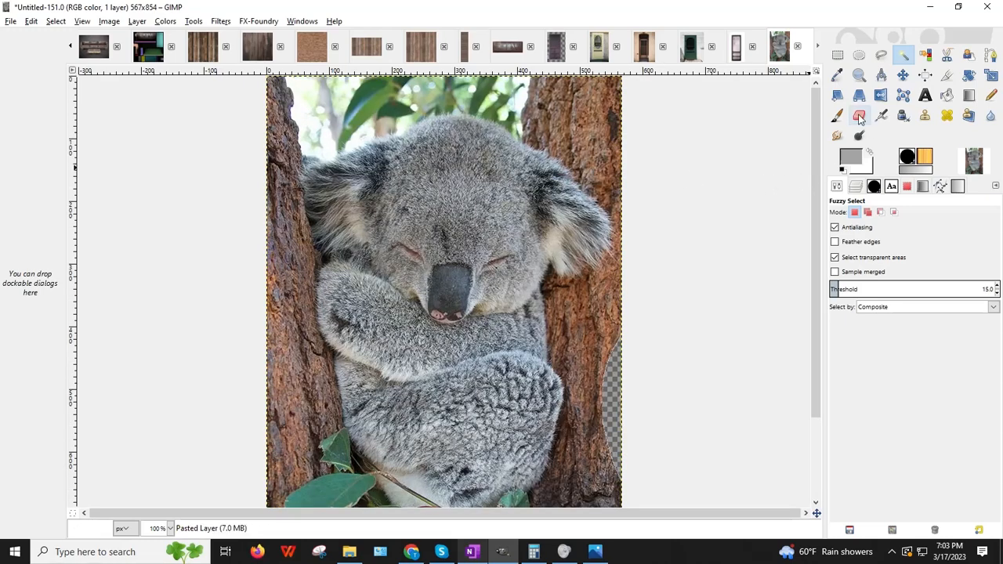
left_click(859, 115)
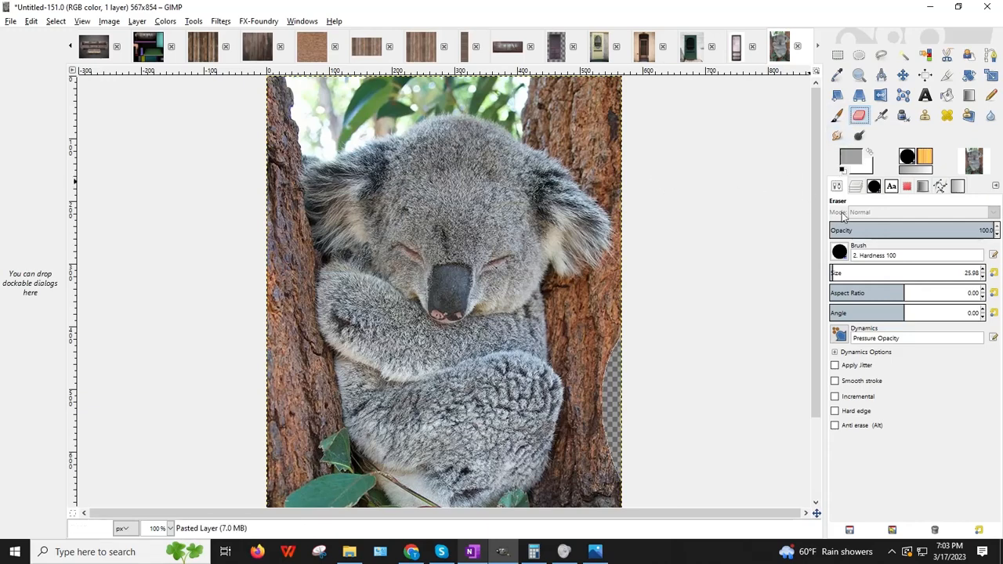
left_click(836, 272)
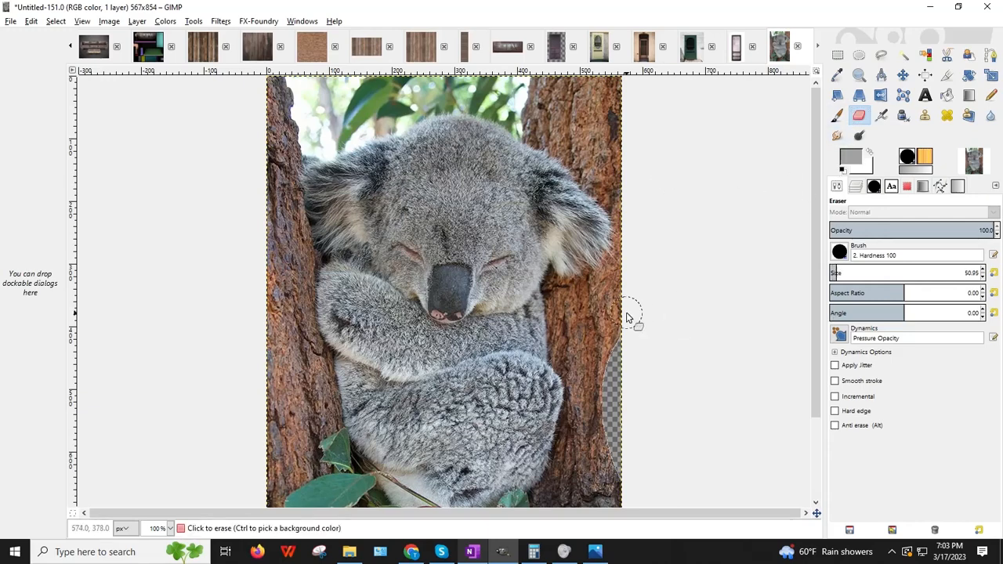
left_click(839, 273)
left_click_drag(840, 274, 838, 273)
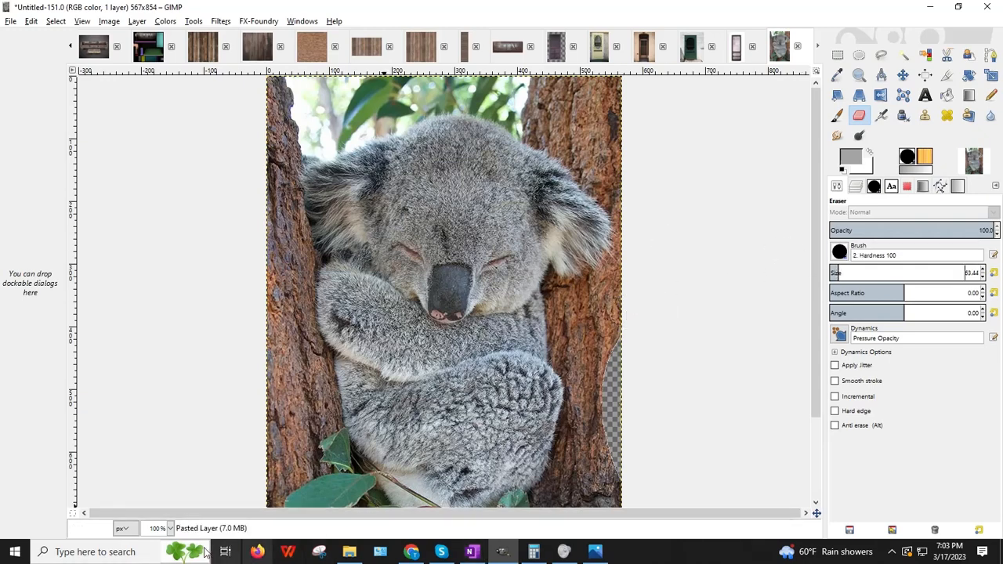
left_click(169, 528)
left_click(162, 469)
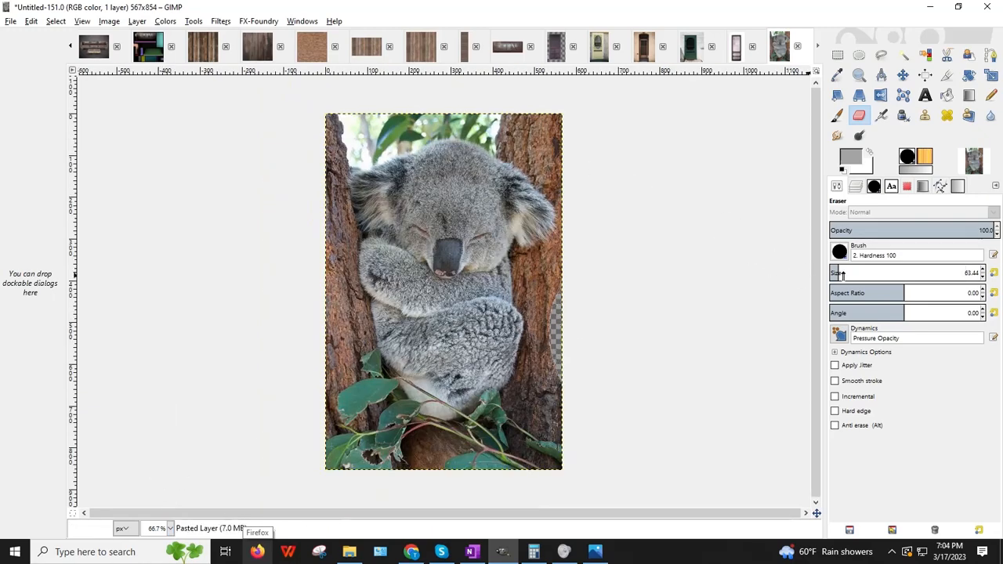
left_click_drag(842, 273, 845, 273)
mouse_move(460, 110)
left_mouse_down()
mouse_move(547, 148)
mouse_move(592, 194)
mouse_move(514, 108)
mouse_move(555, 125)
mouse_move(435, 121)
mouse_move(321, 143)
mouse_move(371, 116)
mouse_move(340, 133)
mouse_move(323, 161)
mouse_move(370, 445)
mouse_move(335, 383)
mouse_move(323, 322)
mouse_move(293, 381)
mouse_move(310, 356)
mouse_move(317, 456)
mouse_move(340, 462)
mouse_move(353, 443)
mouse_move(375, 469)
mouse_move(364, 439)
mouse_move(463, 461)
mouse_move(342, 488)
mouse_move(466, 473)
mouse_move(540, 416)
mouse_move(564, 363)
mouse_move(507, 499)
mouse_move(572, 455)
left_mouse_up()
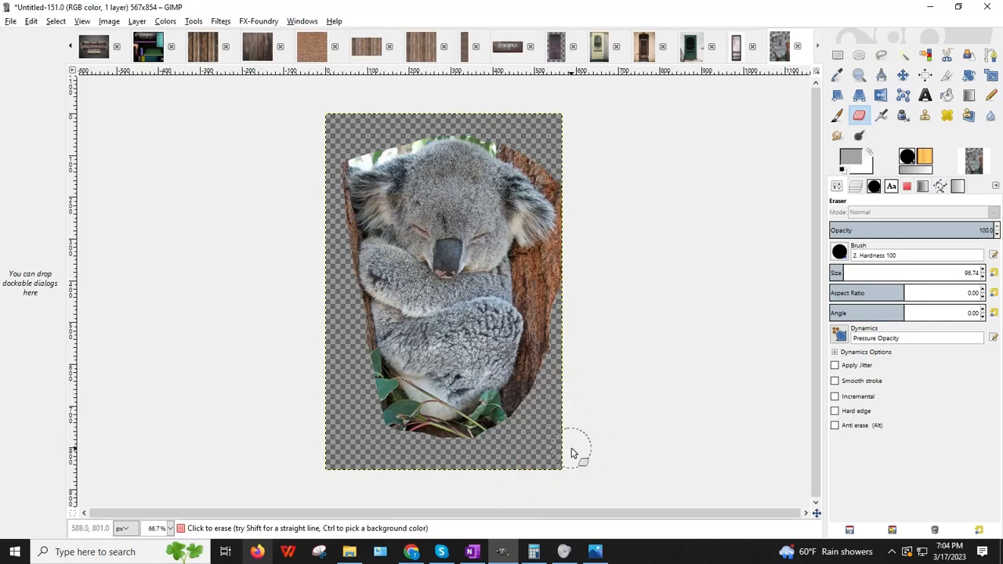
Step: Erase the wide bark area beside the koala's lower right body and trim the leaves along its bottom edge with the large Eraser
left_click_drag(581, 253, 547, 305)
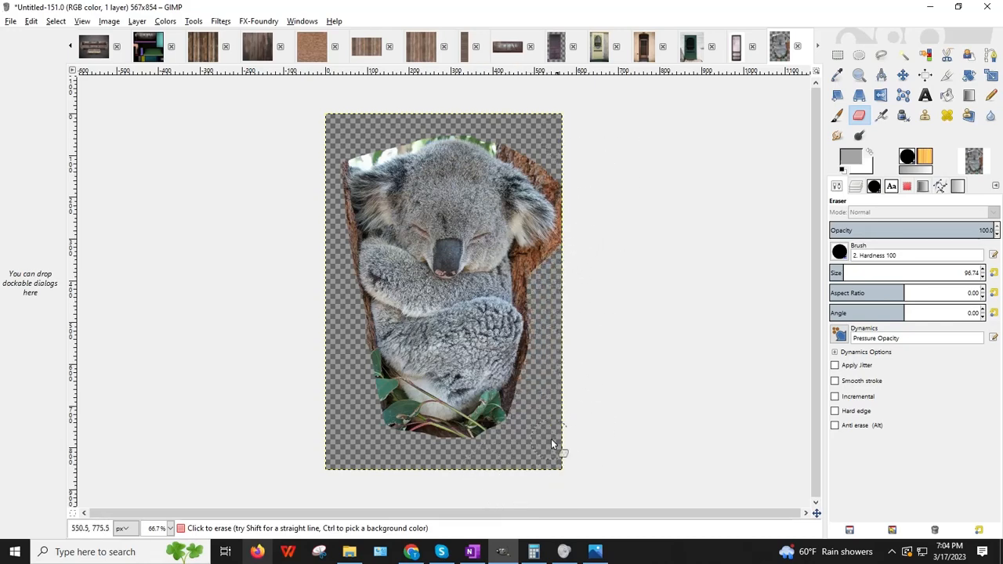
left_click_drag(522, 437, 464, 456)
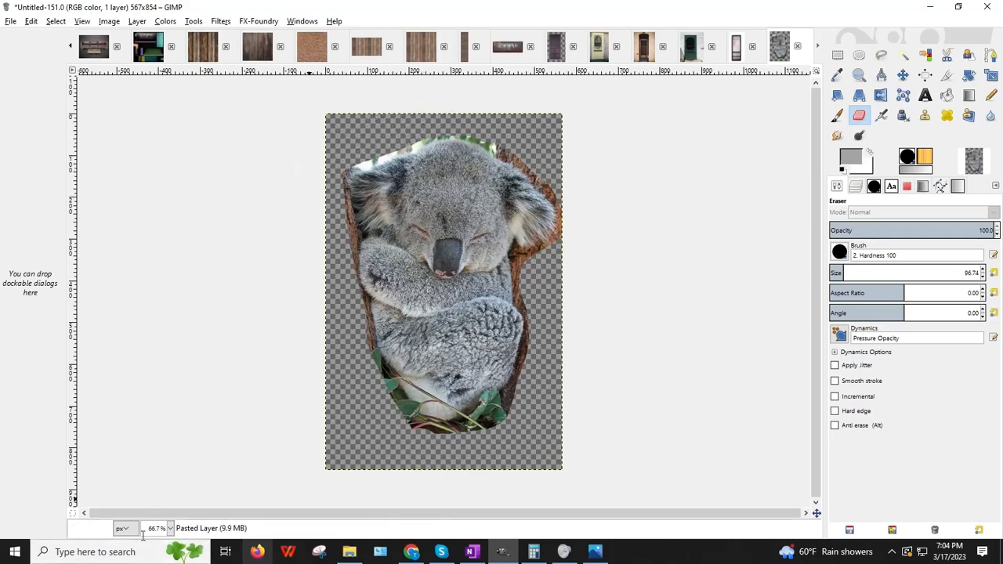
Step: At 200% zoom, set the Eraser size to 30.14 and erase the bark along the right edge of the koala's lower body
left_click(170, 528)
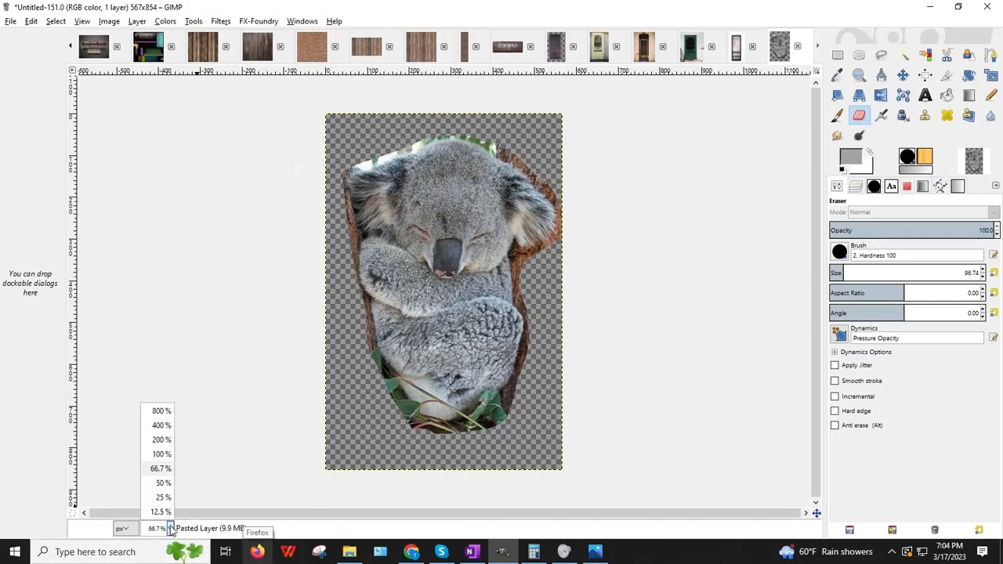
left_click(164, 457)
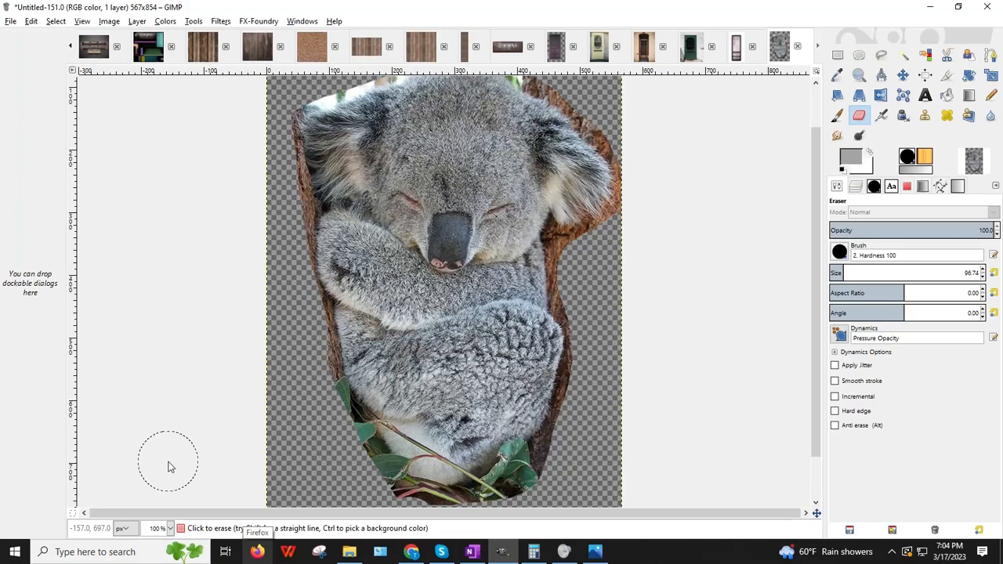
left_click(170, 529)
left_click(161, 439)
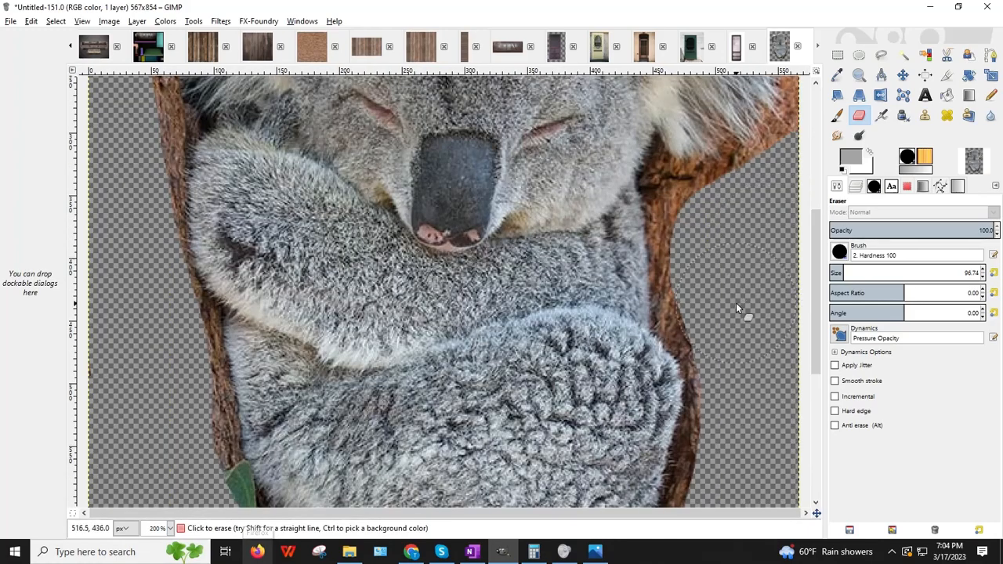
scroll(692, 286, "down", 3)
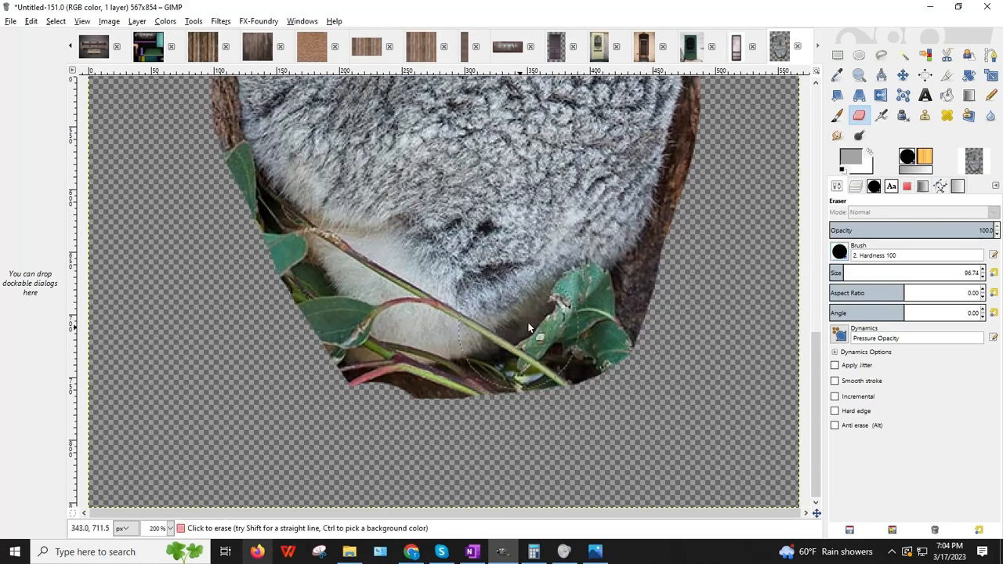
left_click(835, 273)
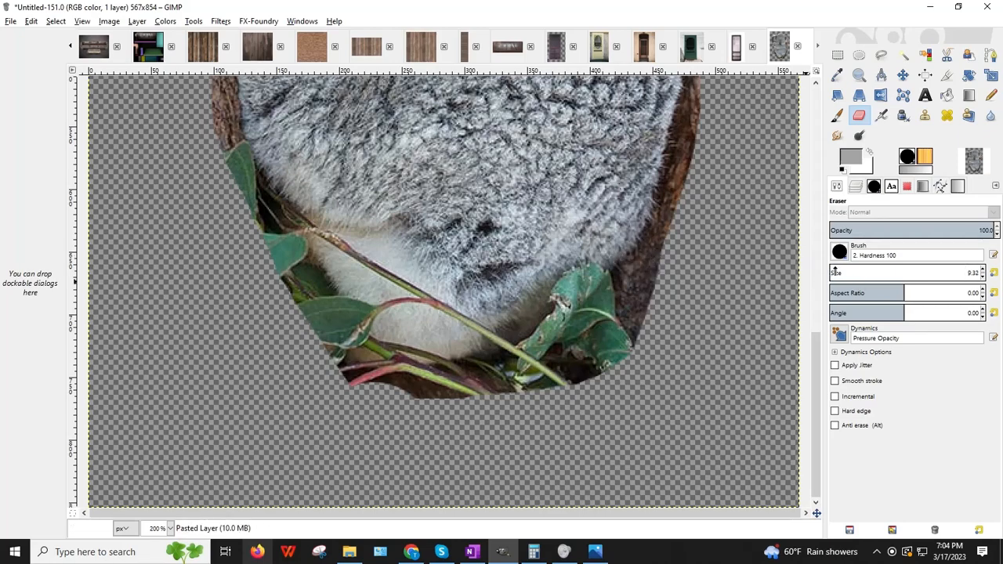
left_click_drag(832, 272, 834, 272)
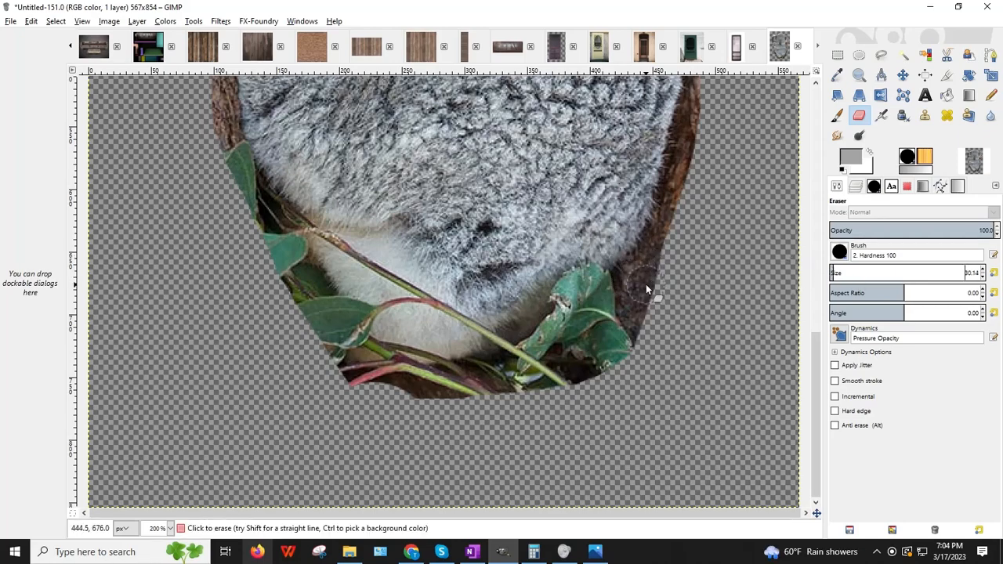
scroll(647, 284, "up", 5)
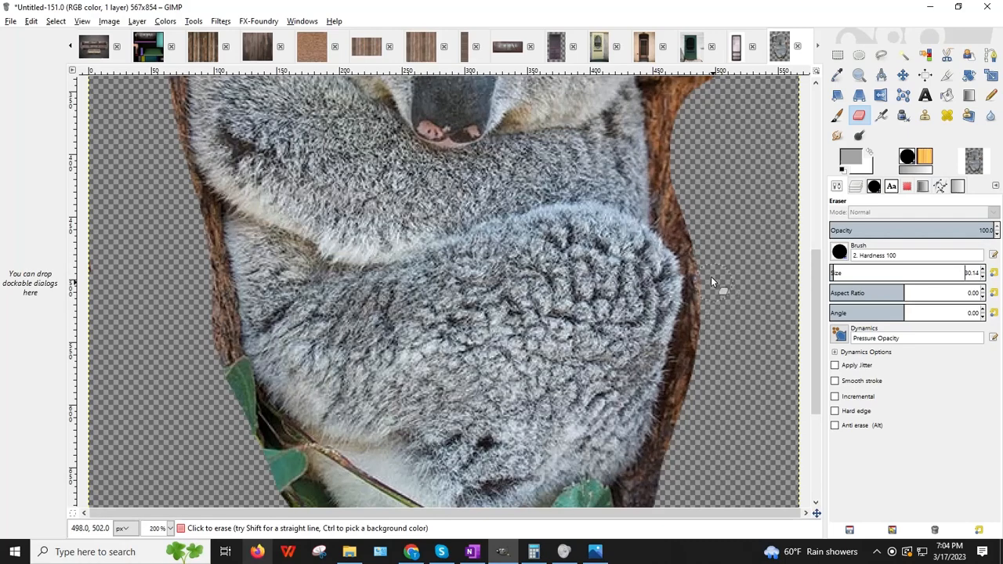
left_click_drag(708, 300, 701, 323)
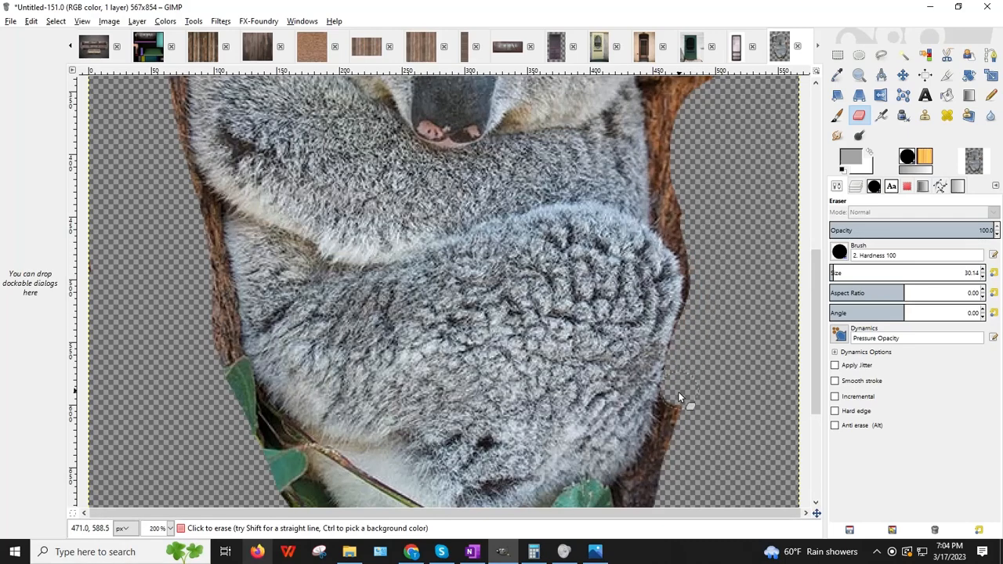
Step: Erase the bark, leaves and twigs around the koala's bottom, including the strip left detached below it
scroll(654, 474, "down", 3)
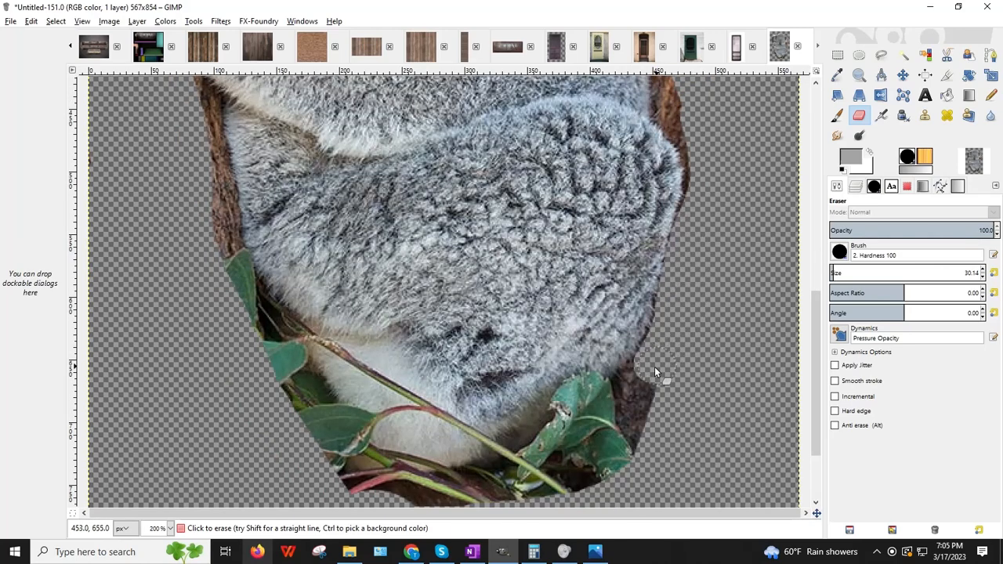
mouse_move(640, 378)
left_mouse_down()
mouse_move(602, 428)
mouse_move(555, 460)
mouse_move(463, 486)
mouse_move(369, 492)
mouse_move(322, 463)
left_mouse_up()
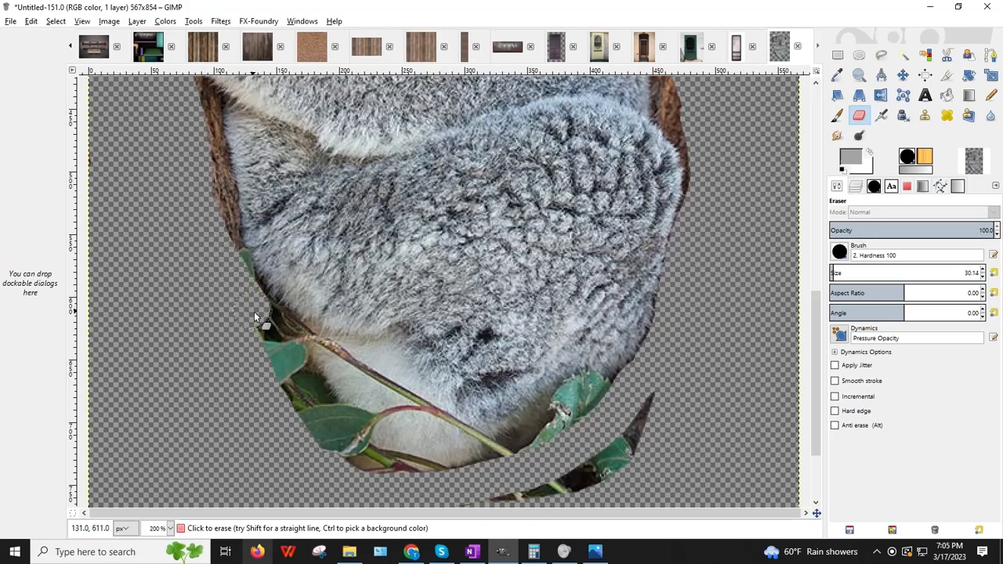
mouse_move(253, 316)
left_mouse_down()
mouse_move(349, 451)
mouse_move(431, 486)
left_mouse_up()
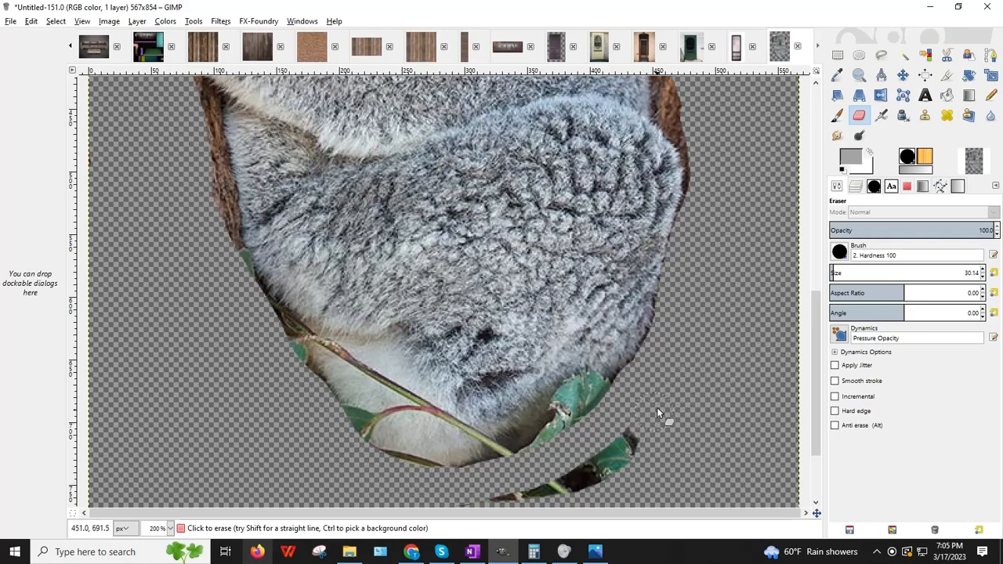
mouse_move(657, 411)
left_mouse_down()
mouse_move(557, 490)
mouse_move(630, 446)
mouse_move(626, 466)
mouse_move(537, 516)
mouse_move(571, 494)
mouse_move(481, 519)
mouse_move(555, 505)
mouse_move(430, 523)
left_mouse_up()
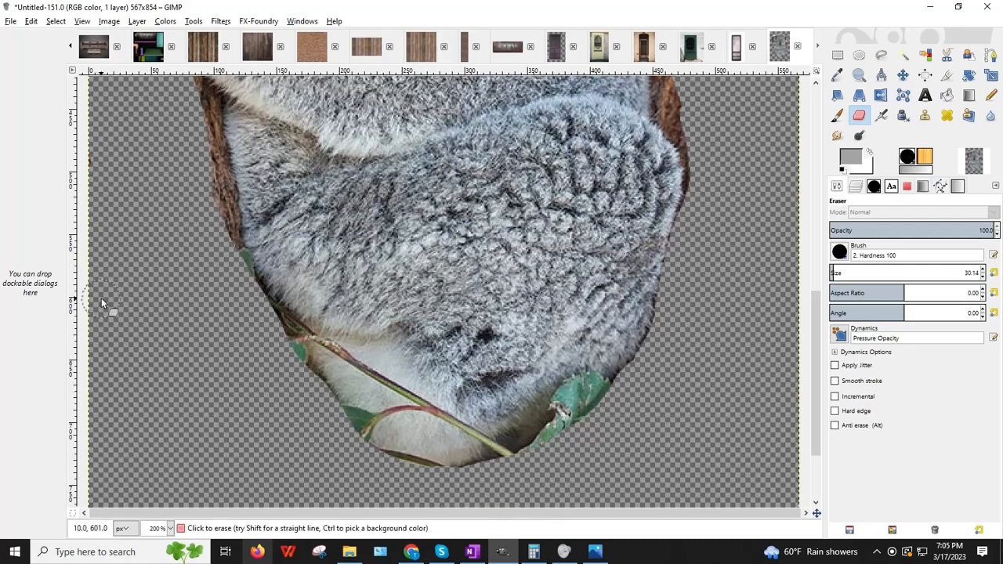
Step: Erase the bark beside the koala's right flank and along its lower left side down to the leaves
scroll(101, 297, "up", 5)
scroll(728, 343, "down", 2)
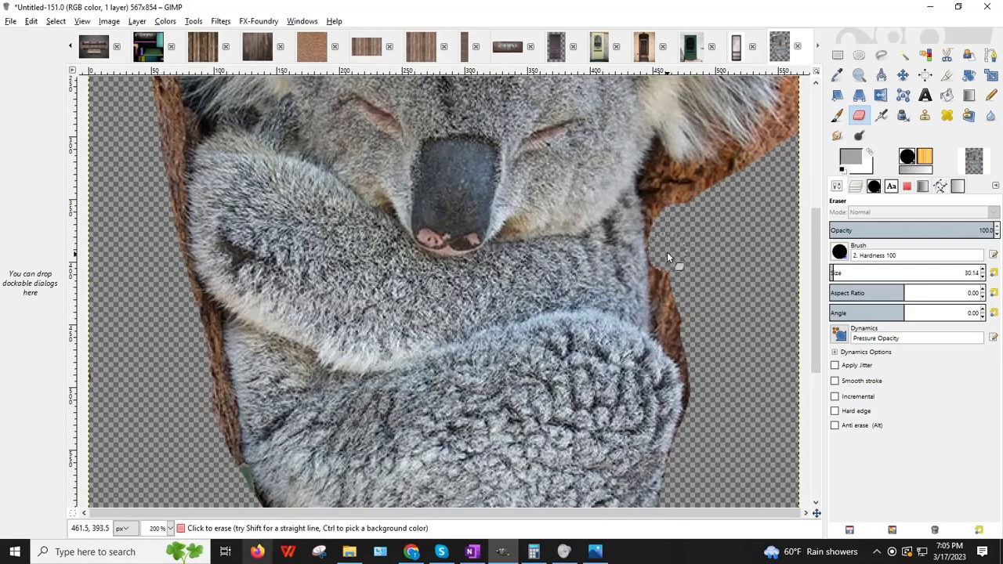
left_click_drag(666, 283, 667, 315)
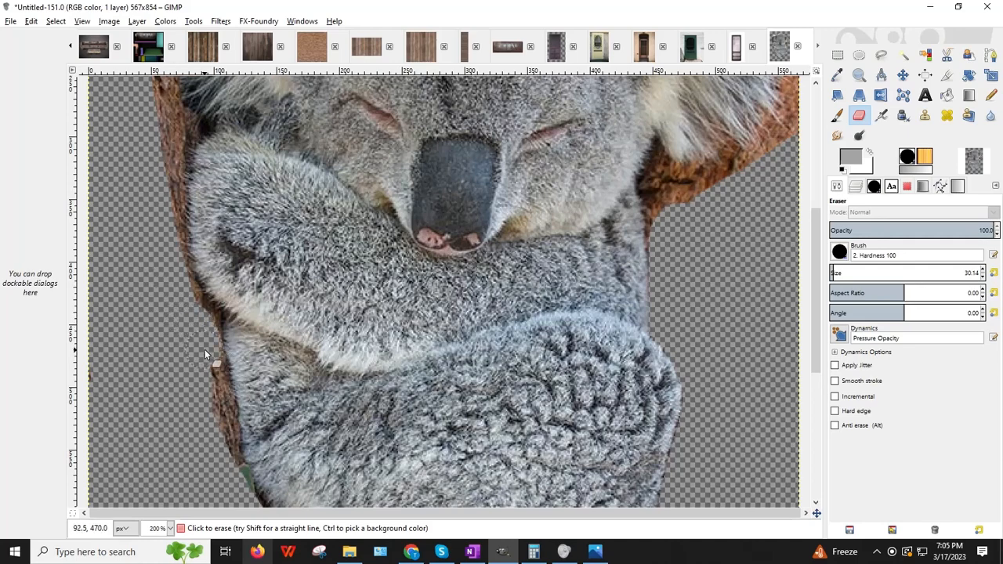
left_click_drag(219, 401, 224, 434)
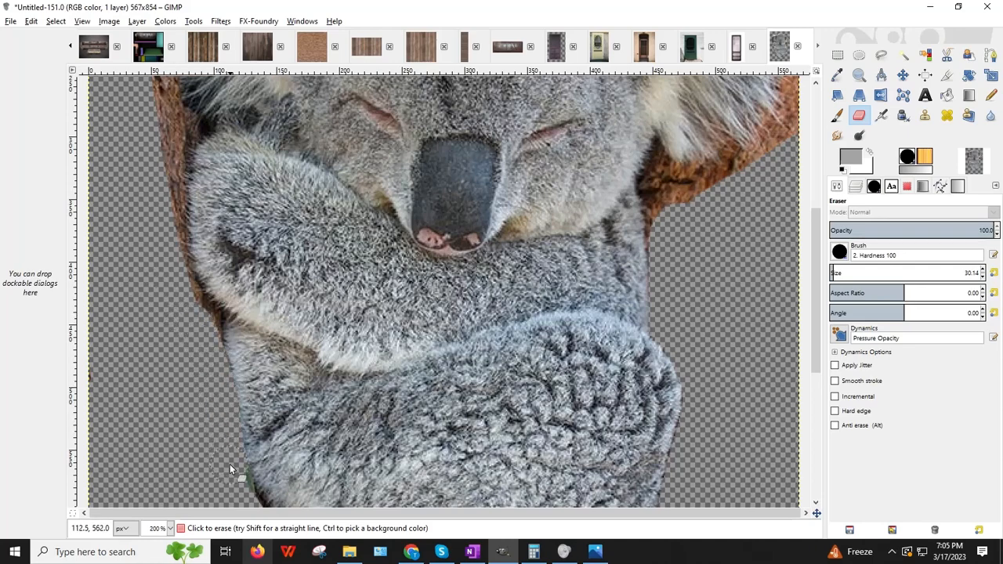
scroll(228, 415, "down", 5)
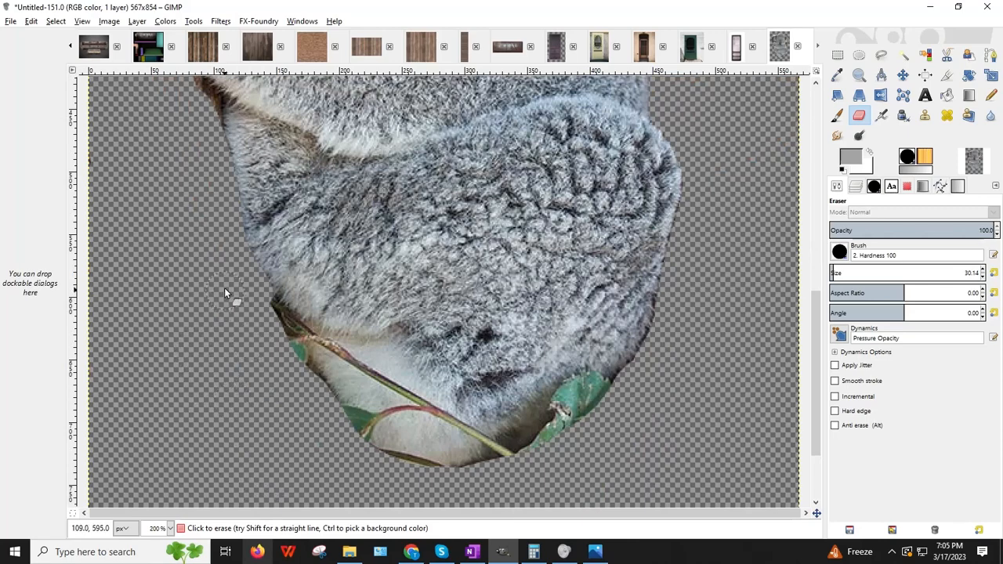
mouse_move(245, 296)
left_mouse_down()
mouse_move(266, 311)
mouse_move(248, 298)
mouse_move(286, 353)
left_mouse_up()
Step: Erase the bark between the left ear and the arm, and trim the bark beneath the right ear
scroll(271, 362, "up", 5)
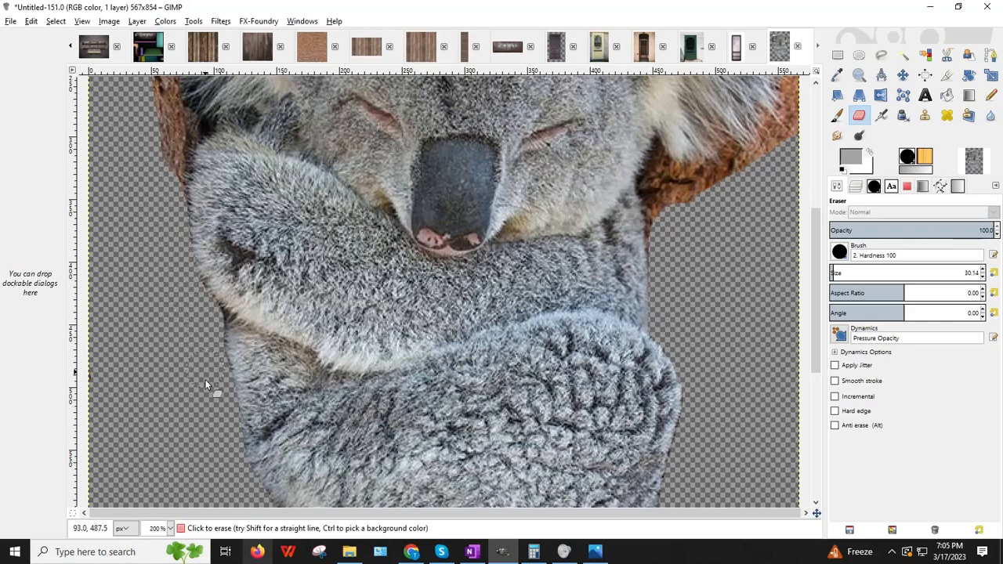
scroll(163, 317, "up", 3)
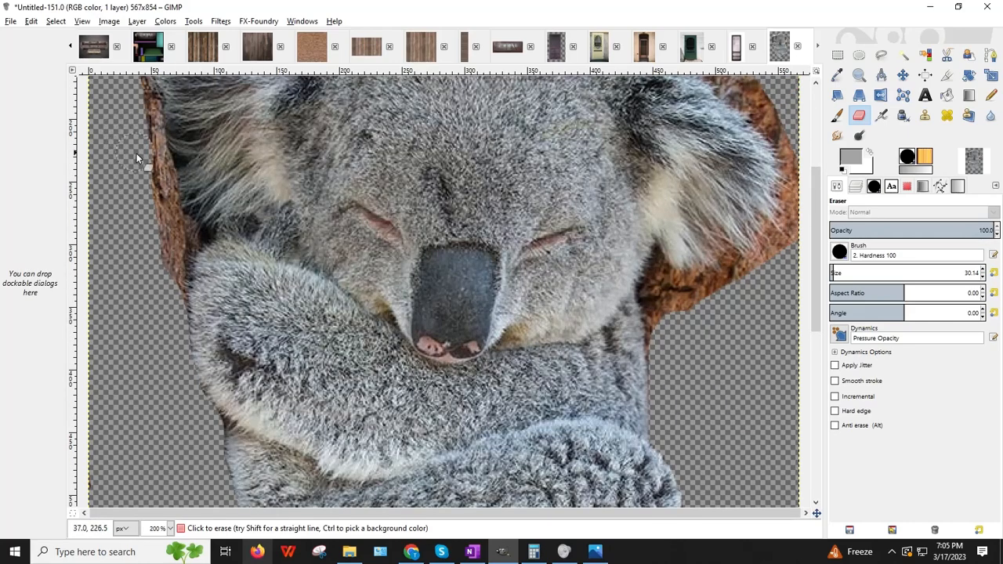
mouse_move(166, 216)
left_mouse_down()
mouse_move(178, 230)
mouse_move(167, 331)
left_mouse_up()
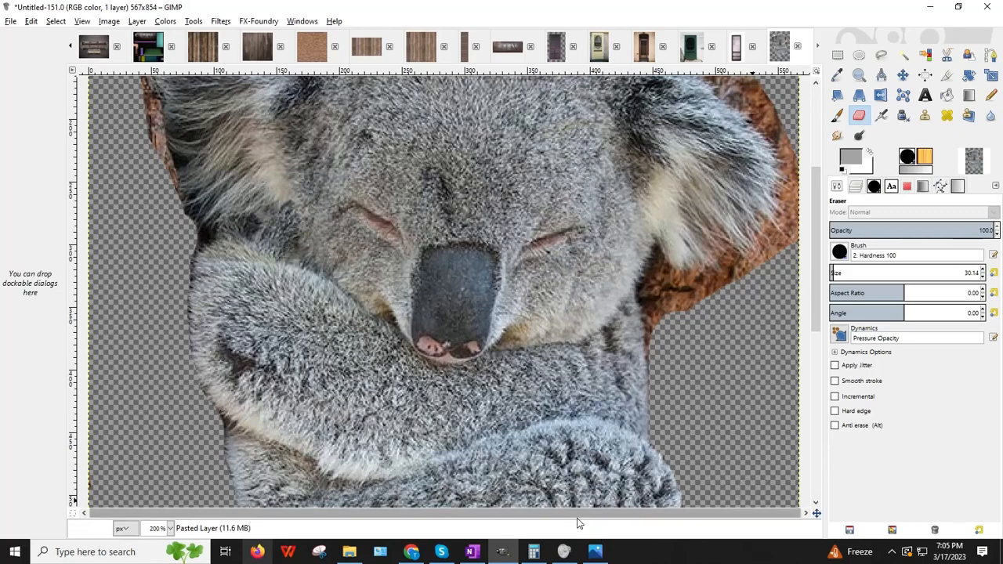
left_click_drag(649, 299, 655, 297)
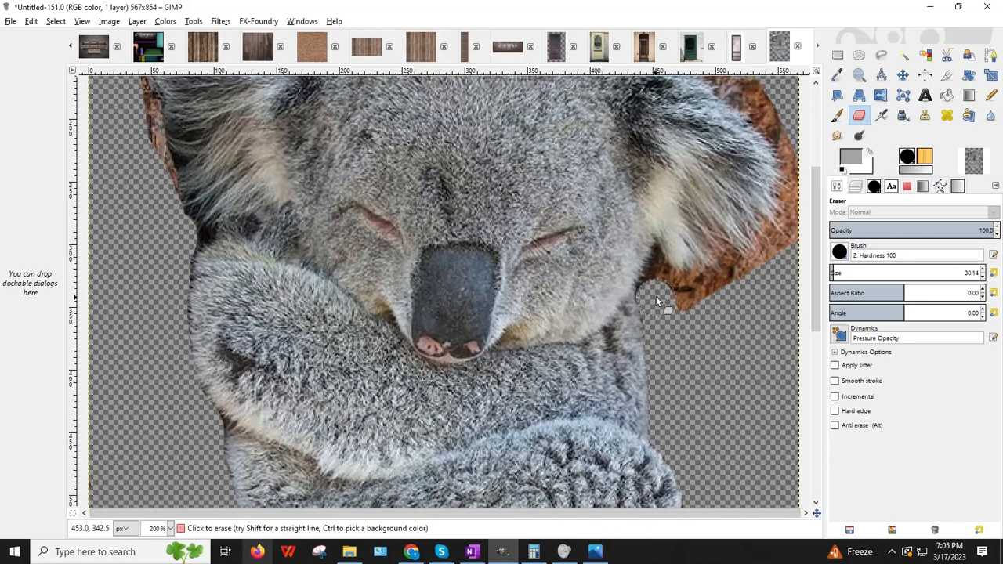
left_click_drag(655, 291, 735, 279)
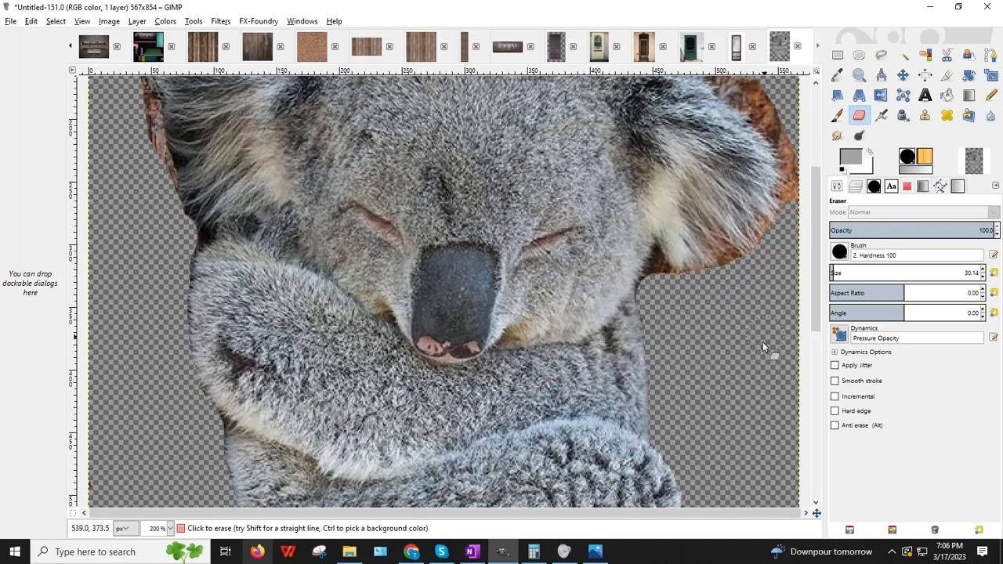
Step: Erase the bark around the right ear's outer edge, the blurred greenery above the head and the background around the left ear
scroll(711, 305, "up", 4)
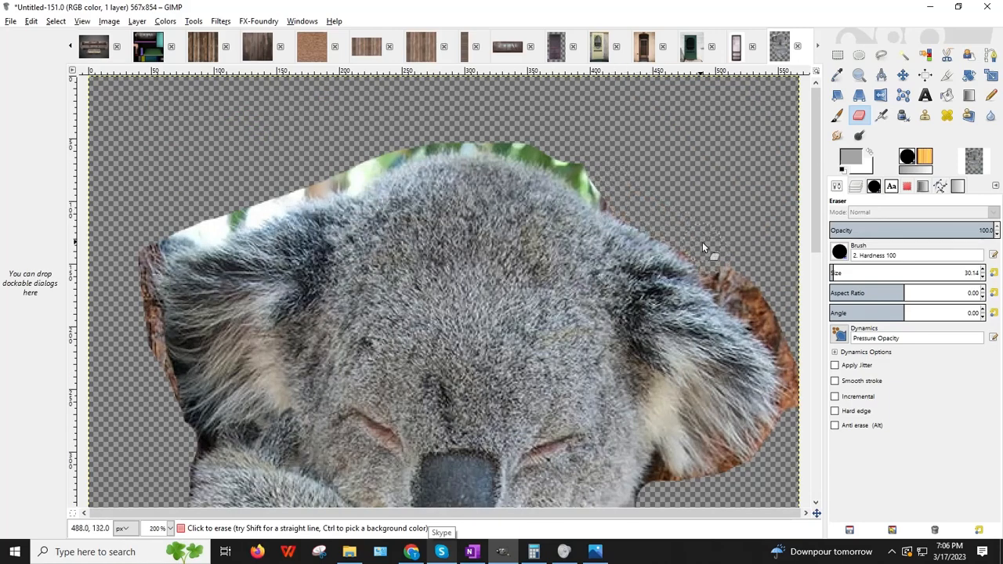
mouse_move(714, 262)
left_mouse_down()
mouse_move(789, 346)
mouse_move(800, 404)
mouse_move(790, 438)
mouse_move(794, 392)
left_mouse_up()
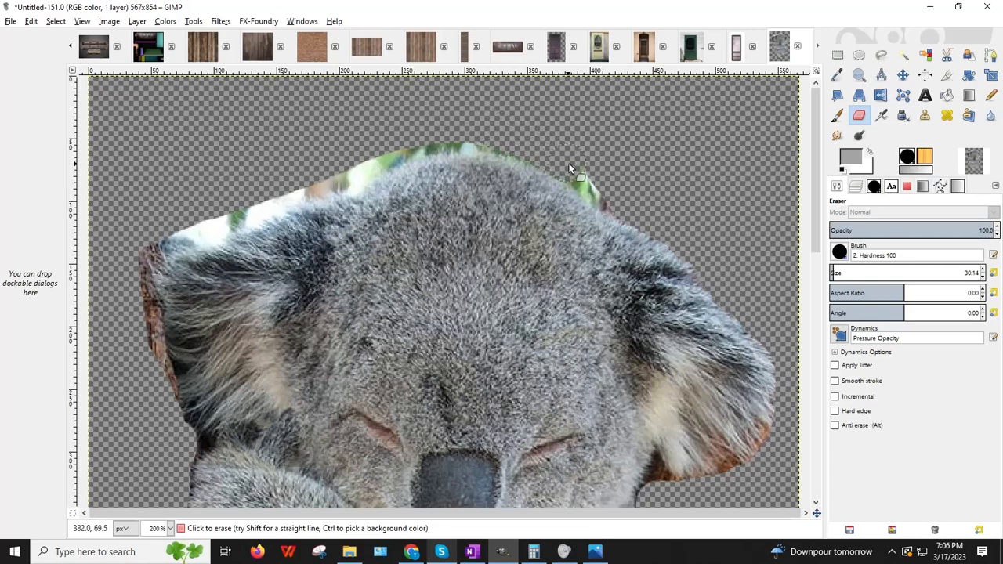
mouse_move(555, 159)
left_mouse_down()
mouse_move(496, 141)
mouse_move(390, 156)
left_mouse_up()
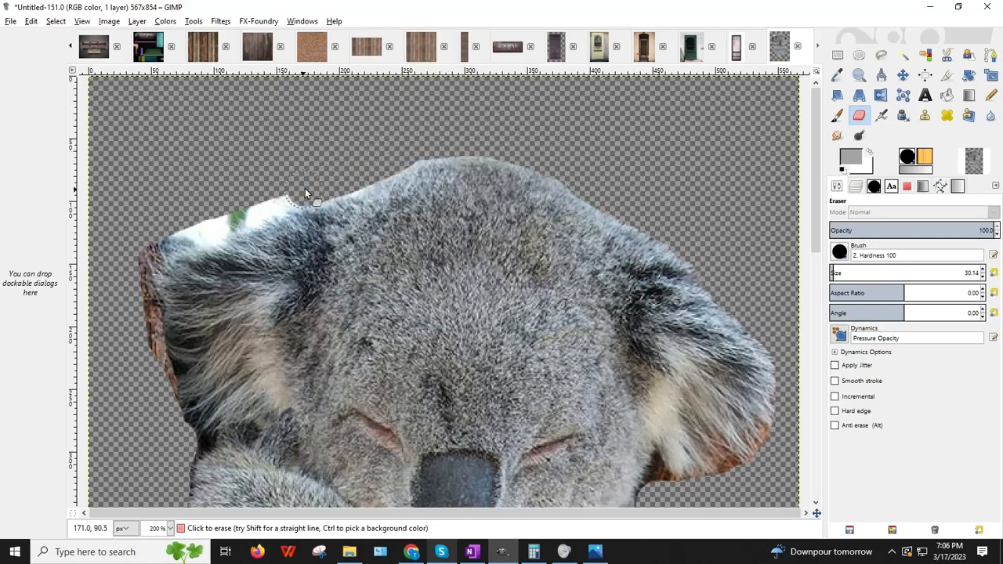
left_click_drag(153, 261, 138, 306)
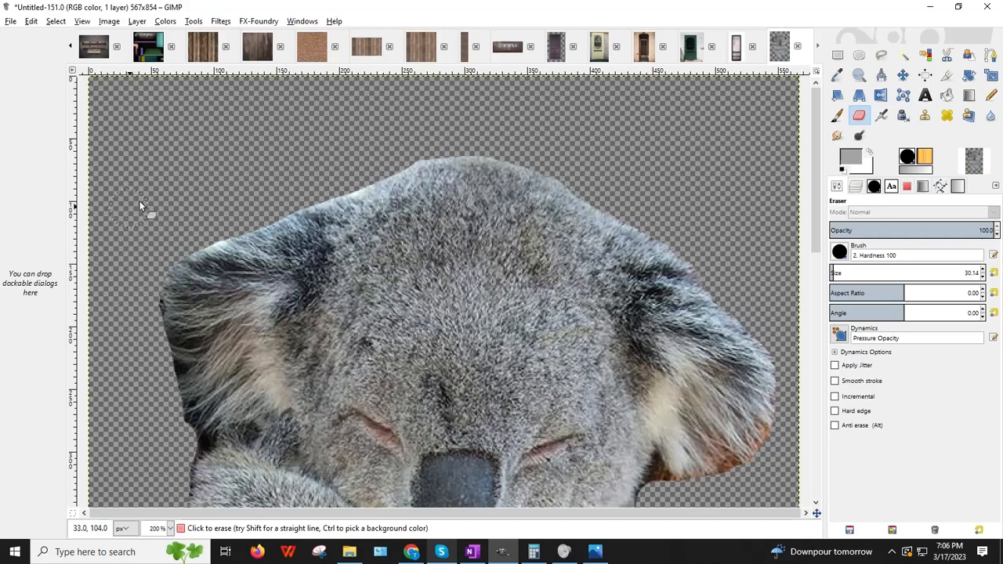
Step: Reduce the Eraser size to 5.16, remove the dark bark patch beneath the right ear with Fuzzy Select, and clear the selection
scroll(713, 248, "down", 3)
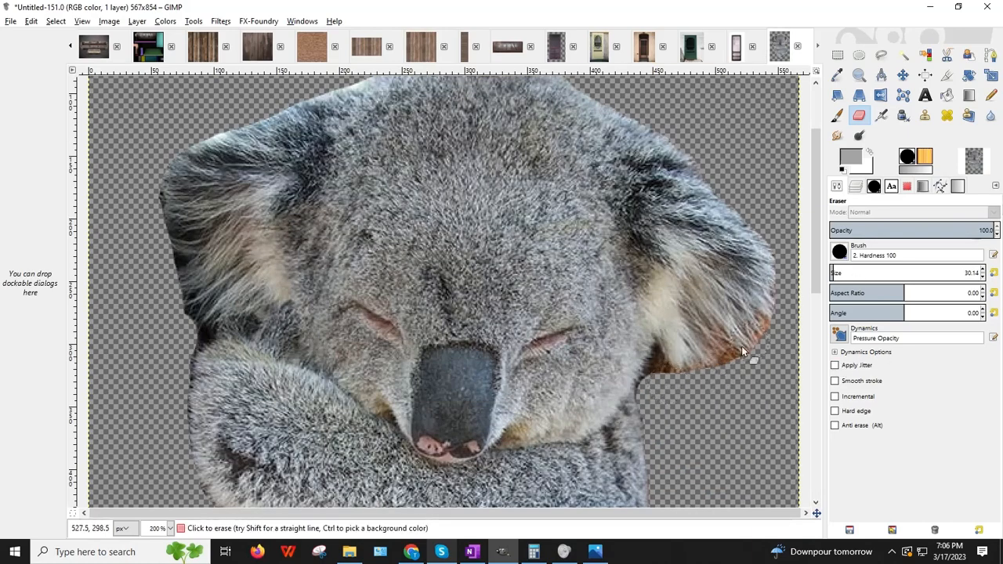
left_click_drag(832, 275, 829, 270)
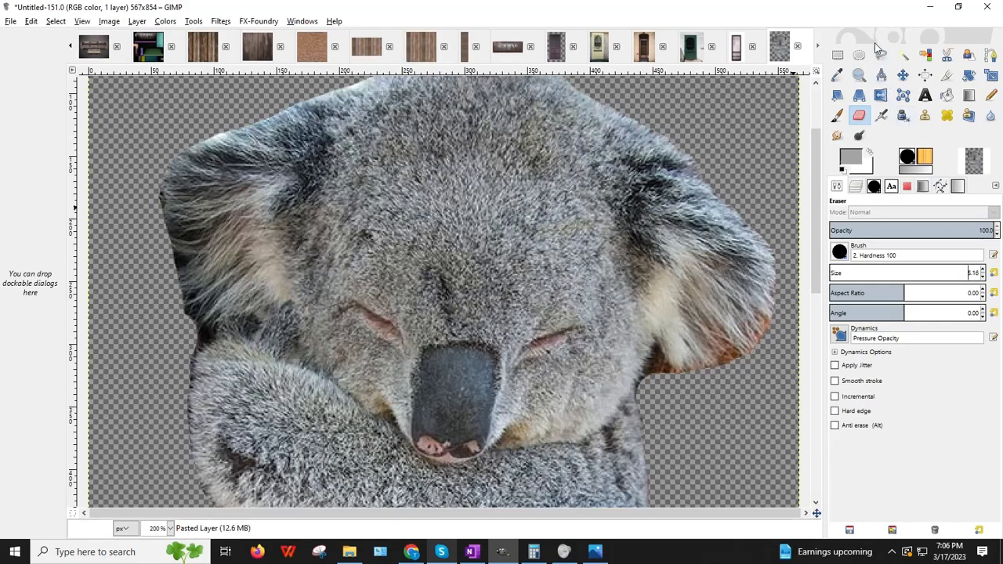
left_click(924, 59)
left_click(905, 60)
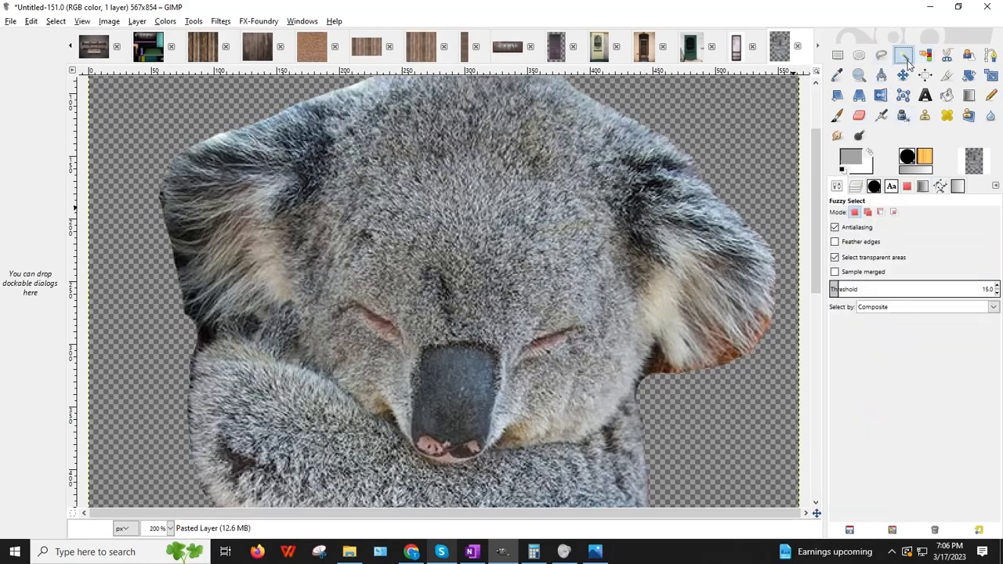
scroll(737, 228, "down", 3)
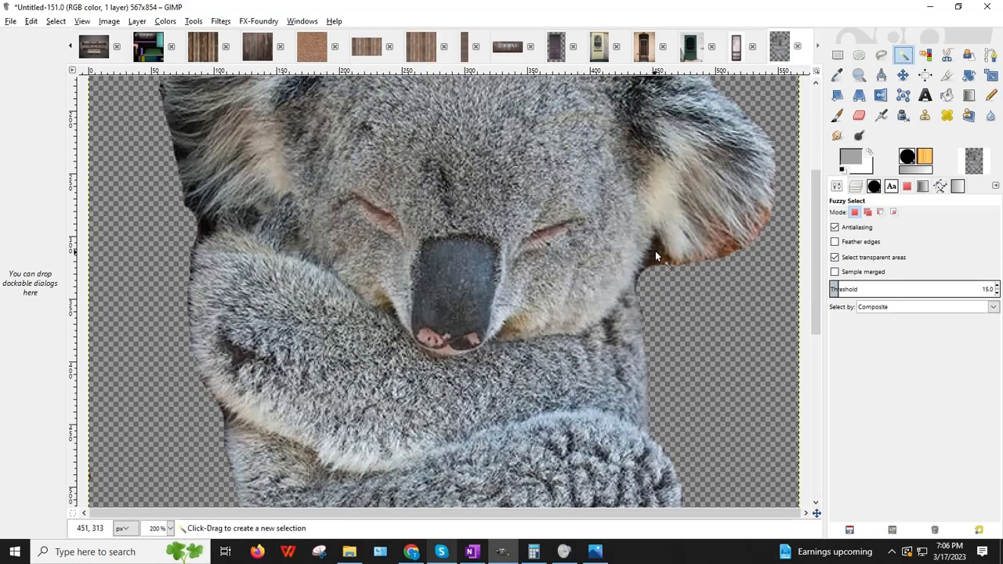
left_click_drag(655, 251, 679, 320)
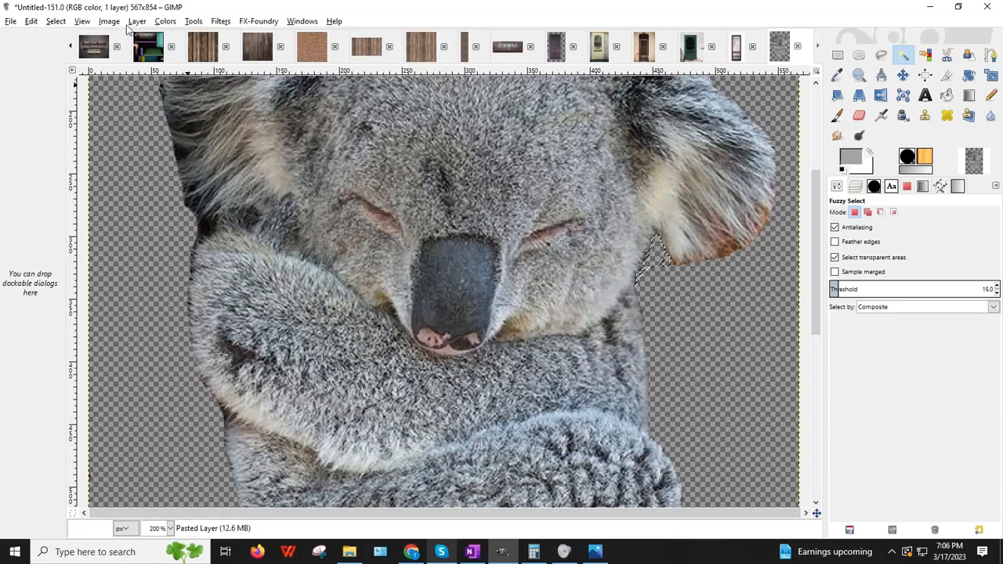
left_click(56, 21)
left_click(71, 51)
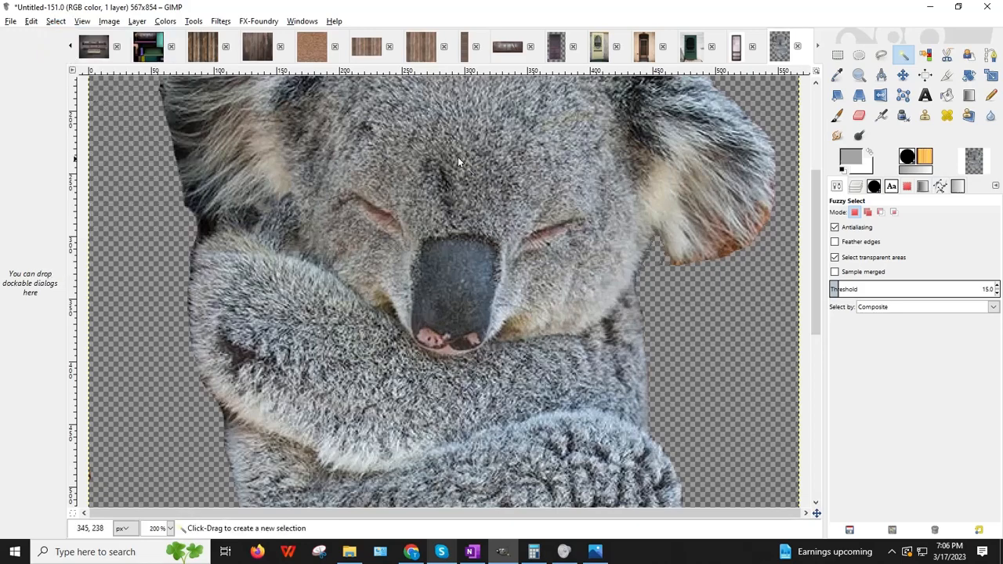
Step: Remove the reddish-brown bark patches along the right ear's lower edge with Fuzzy Select
left_click(858, 117)
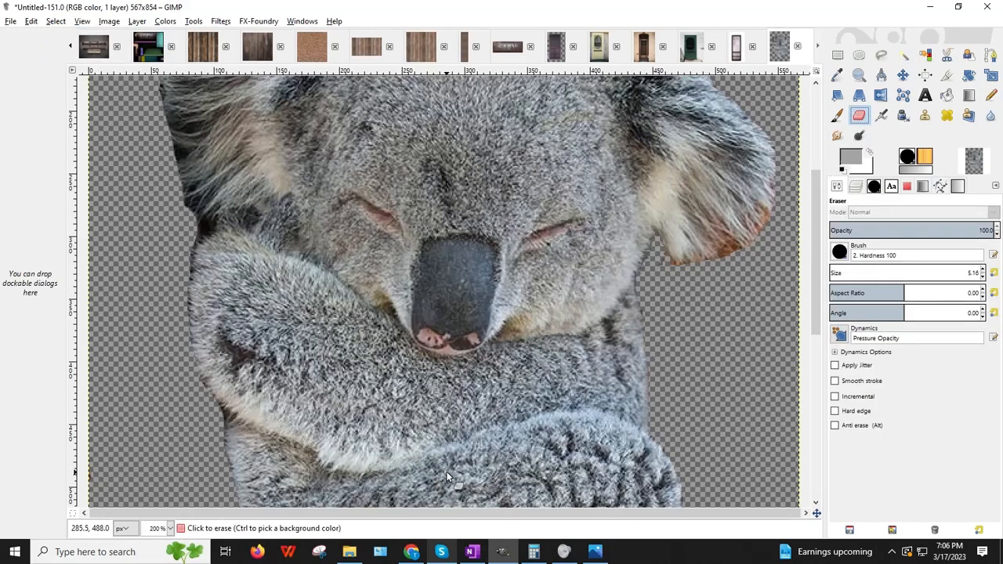
left_click(902, 54)
left_click_drag(729, 256, 760, 279)
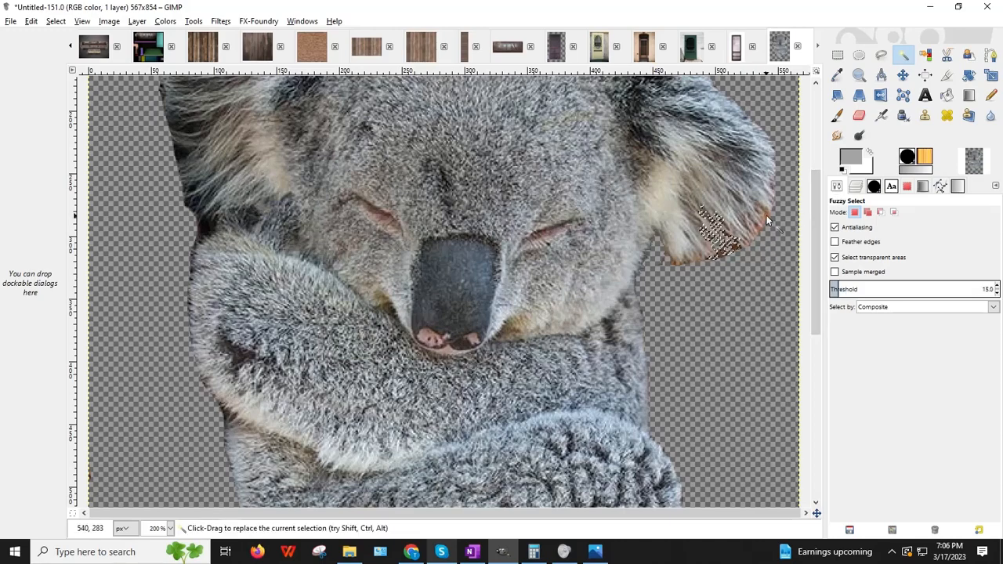
left_click_drag(766, 216, 789, 260)
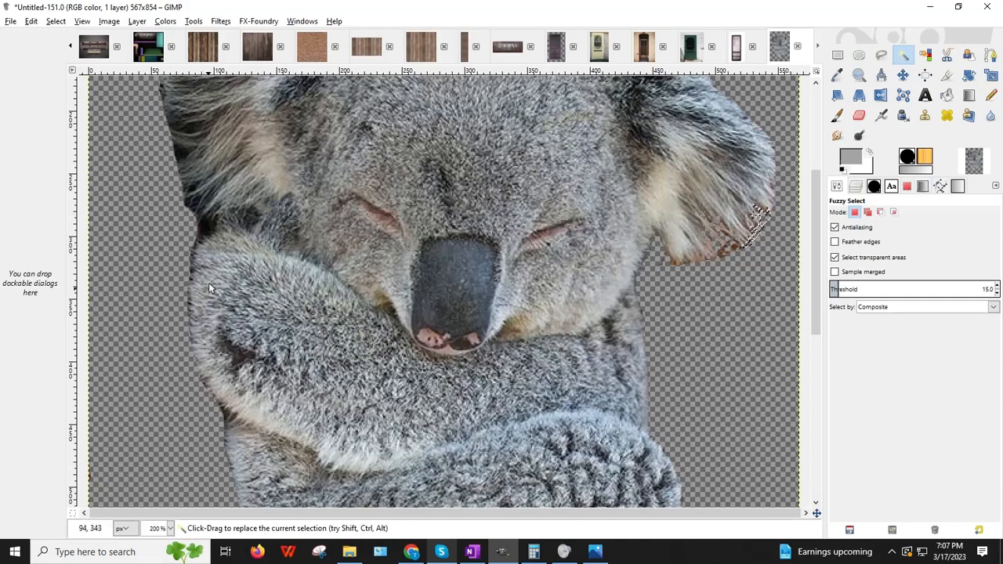
Step: Remove the dark patches below, beside and inside the left ear with Fuzzy Select, and clear the selection
left_click_drag(214, 227, 222, 286)
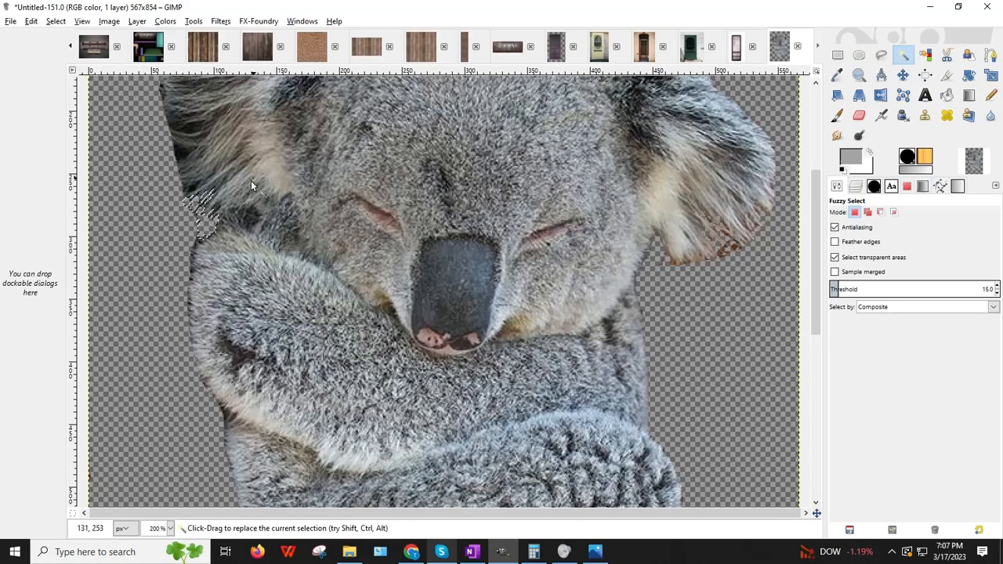
scroll(251, 180, "up", 3)
left_click_drag(189, 263, 203, 287)
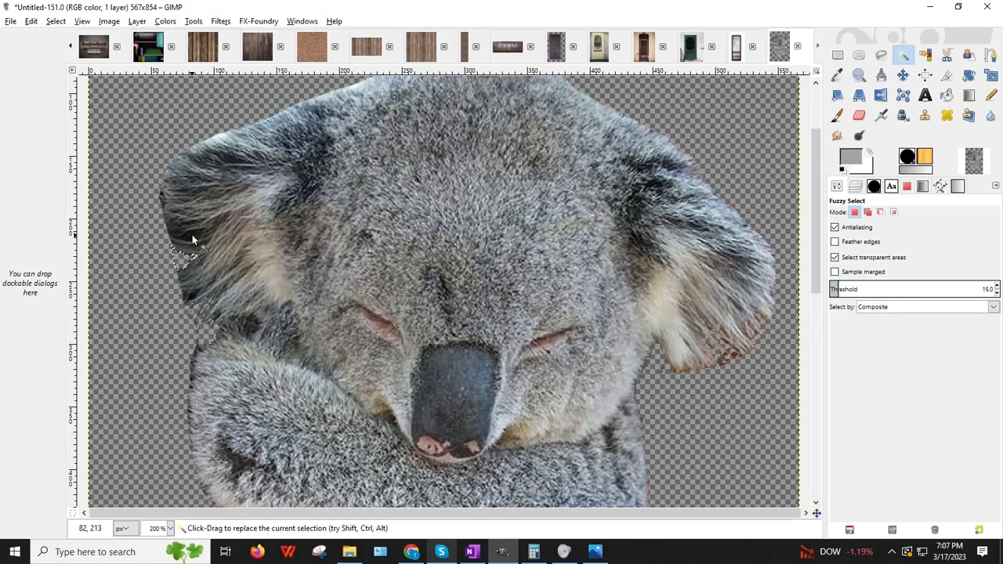
left_click_drag(192, 234, 206, 256)
left_click_drag(228, 157, 214, 167)
scroll(371, 199, "up", 2)
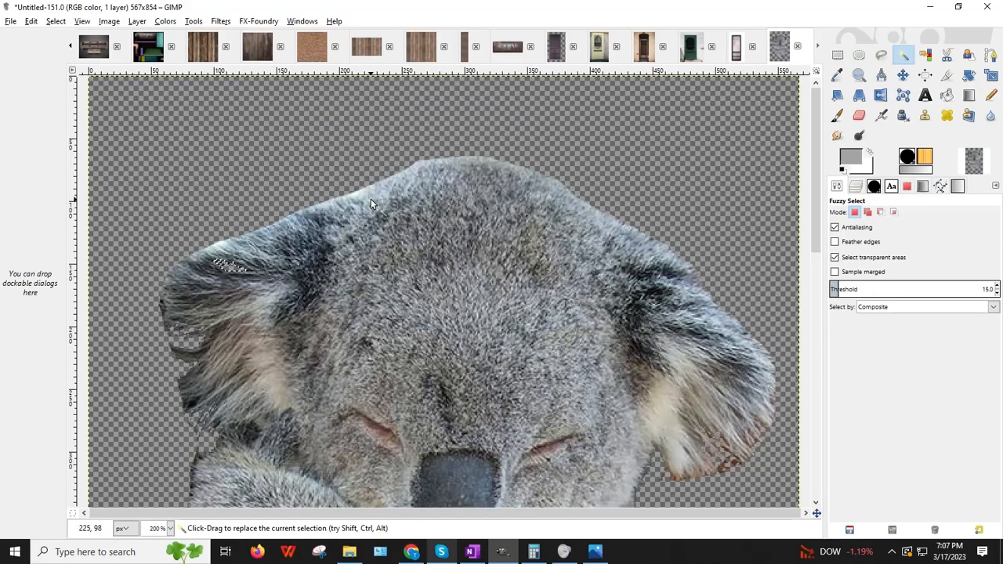
scroll(368, 198, "down", 12)
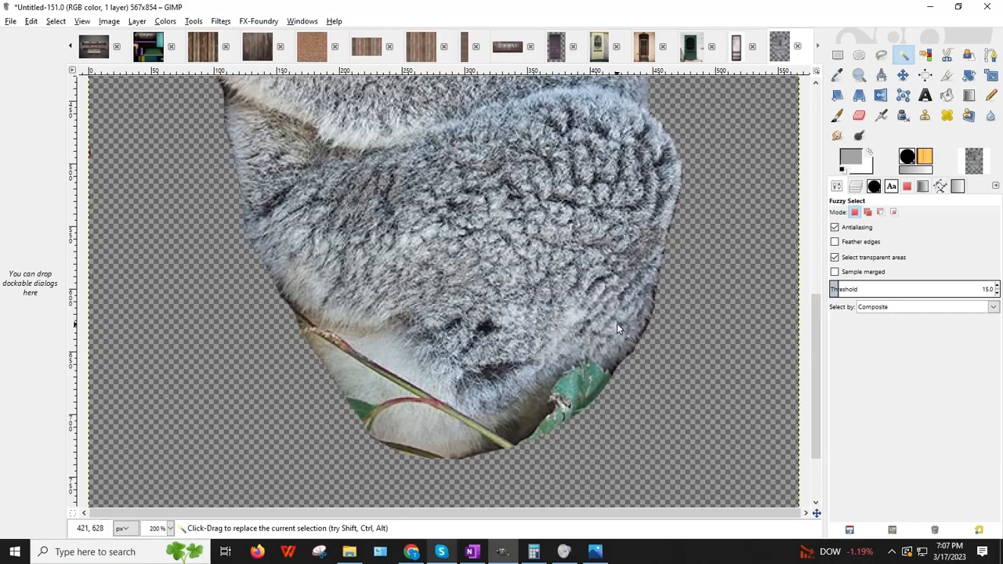
scroll(347, 279, "up", 5)
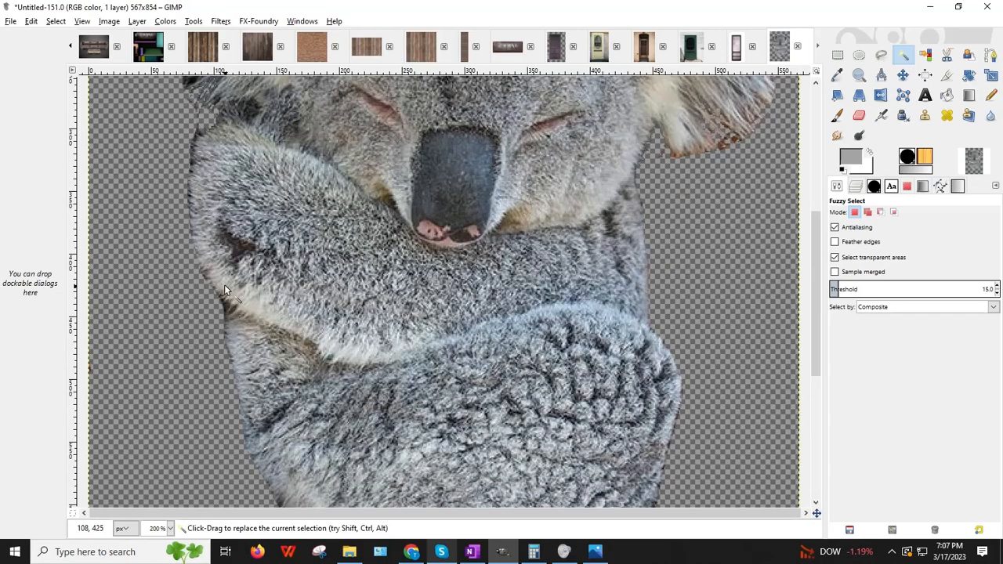
left_click(56, 21)
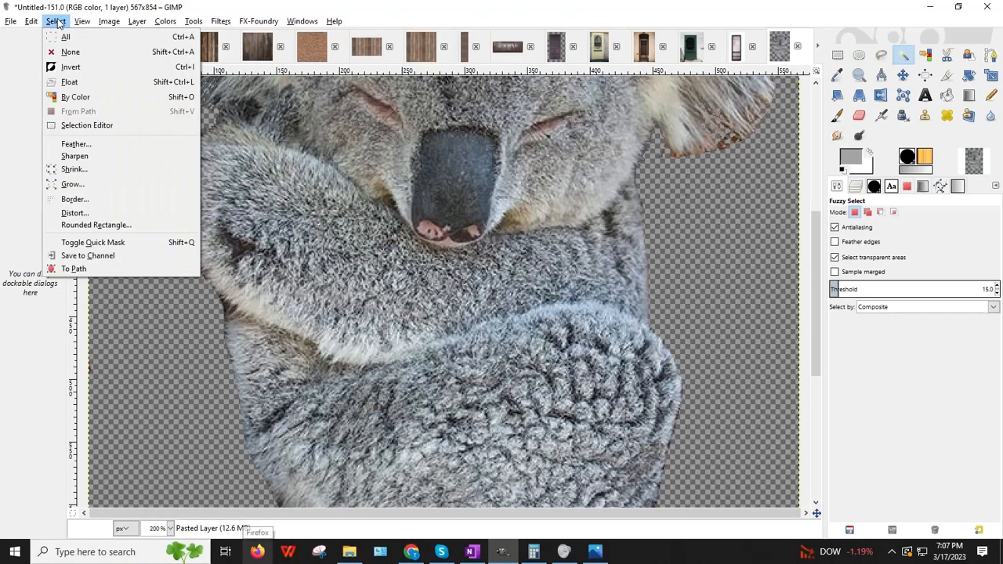
left_click(67, 56)
scroll(509, 392, "up", 5)
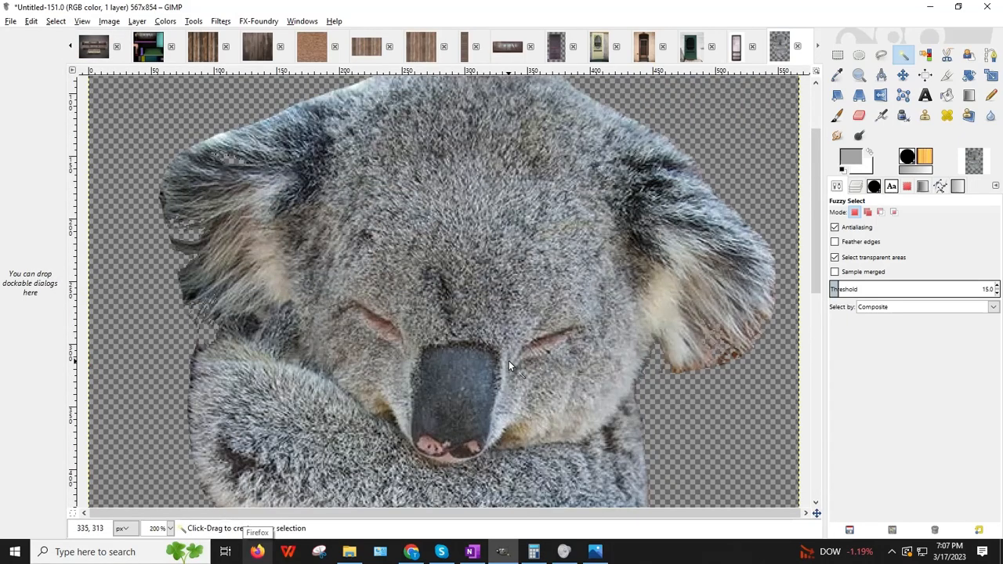
Step: Add a new transparent layer named 1 and move it beneath the pasted koala layer
left_click(137, 21)
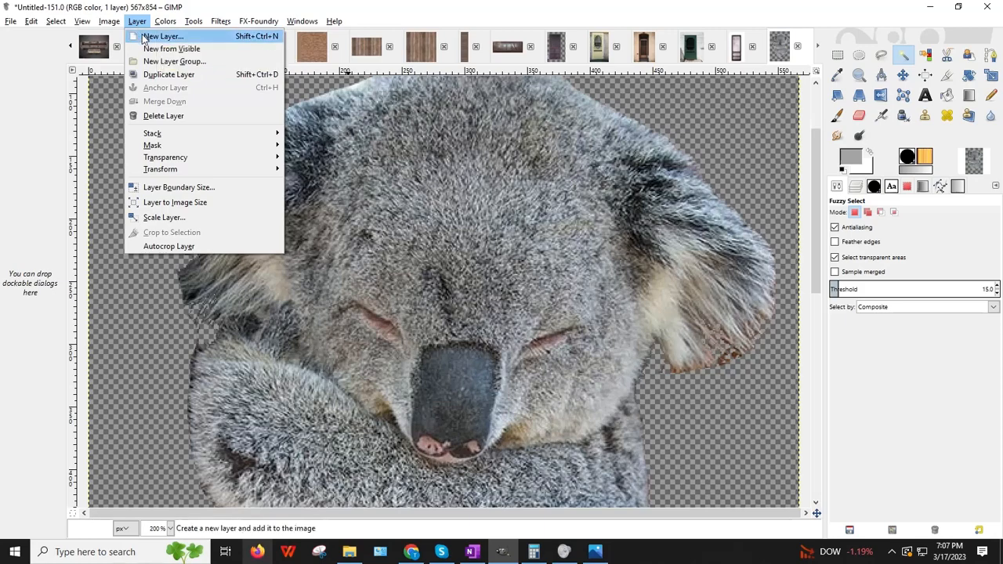
left_click(148, 37)
left_click(227, 334)
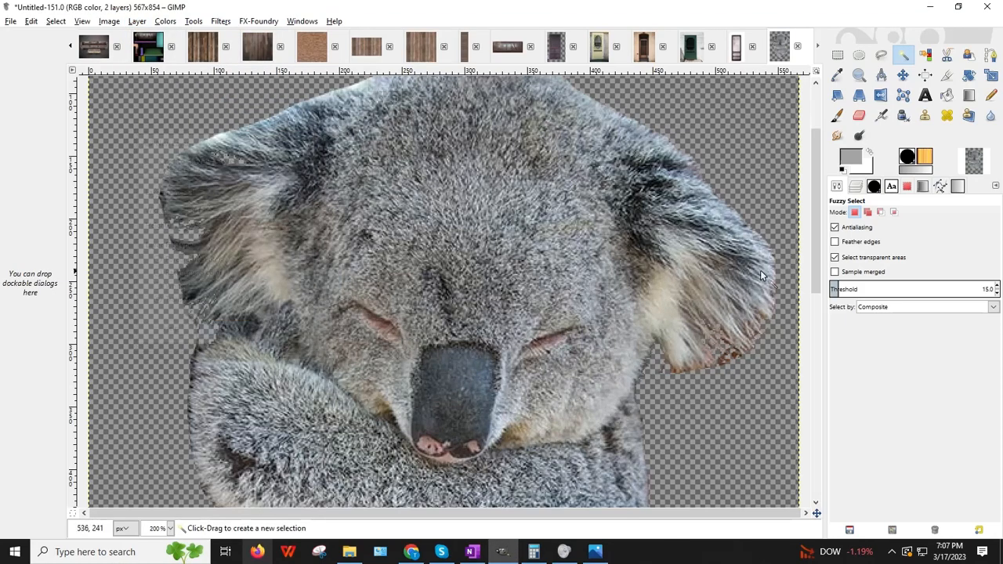
left_click(855, 188)
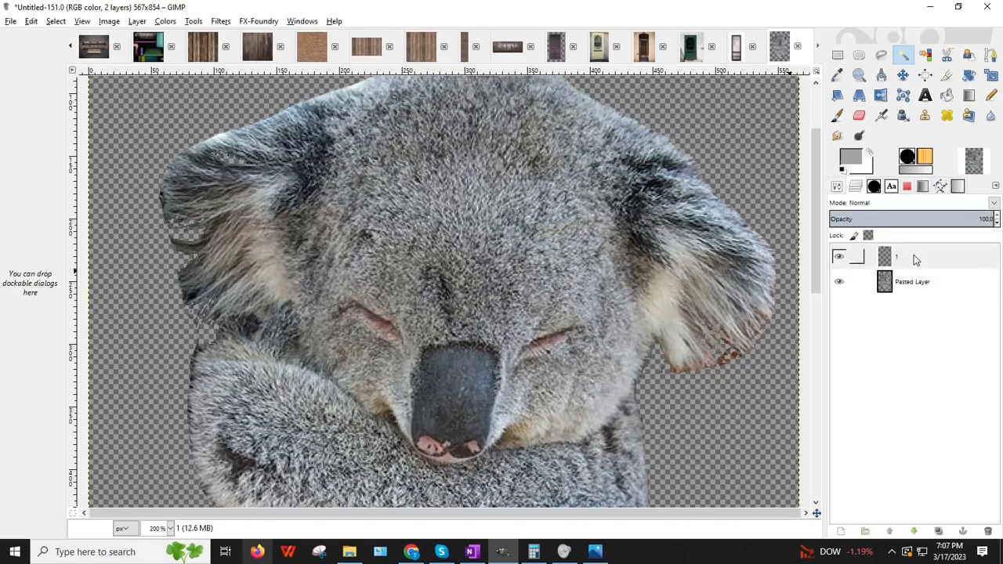
mouse_move(913, 255)
left_mouse_down()
mouse_move(925, 298)
mouse_move(895, 301)
mouse_move(910, 248)
left_mouse_up()
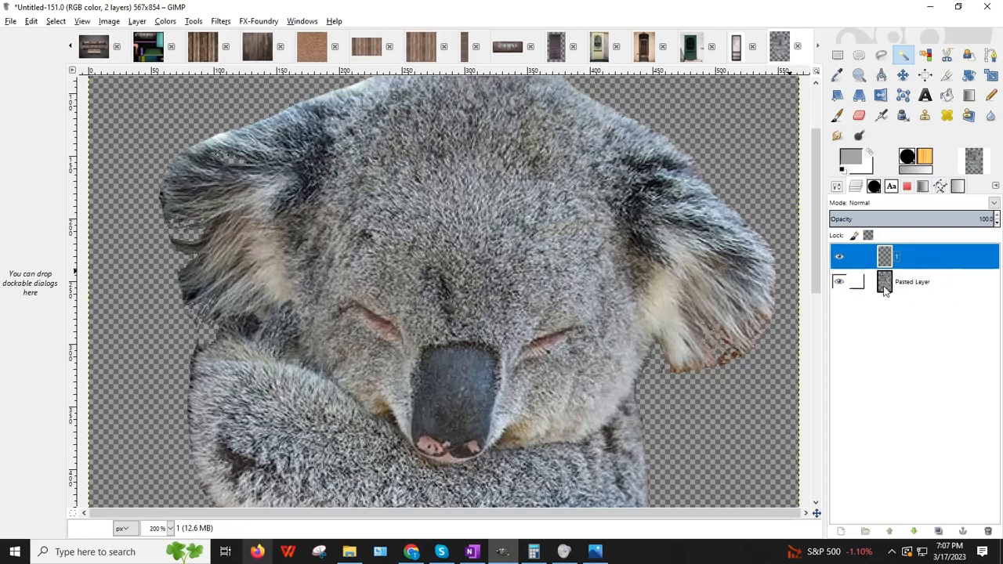
left_click_drag(909, 257, 909, 280)
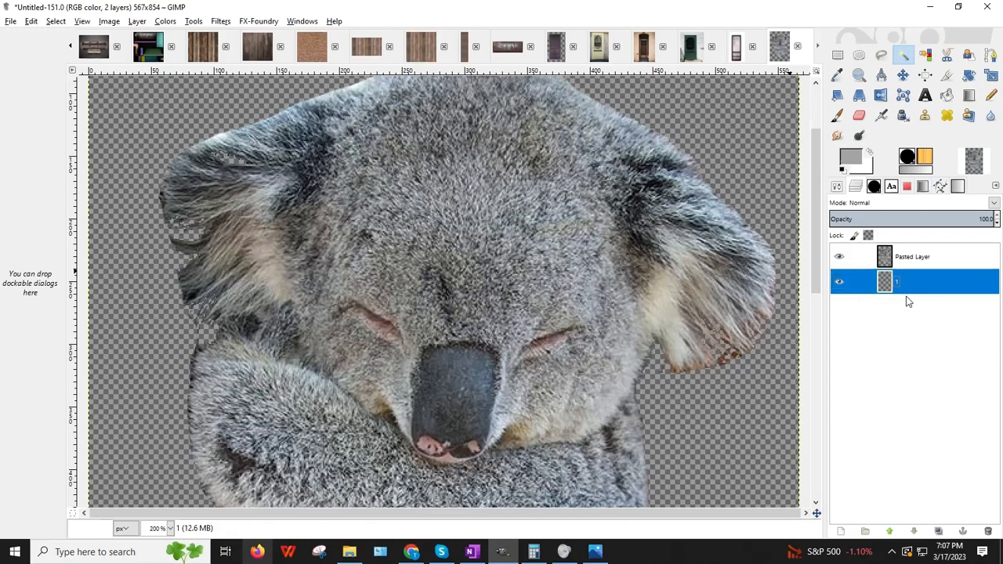
Step: Set the foreground colour to purple 381687 and fill layer 1 with it using Bucket Fill
scroll(407, 246, "down", 10)
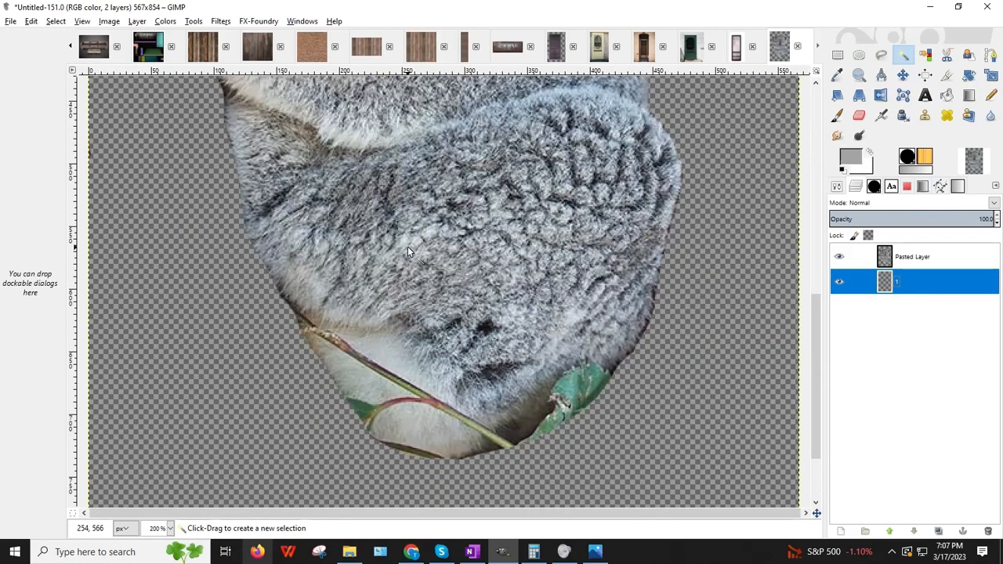
scroll(407, 246, "up", 10)
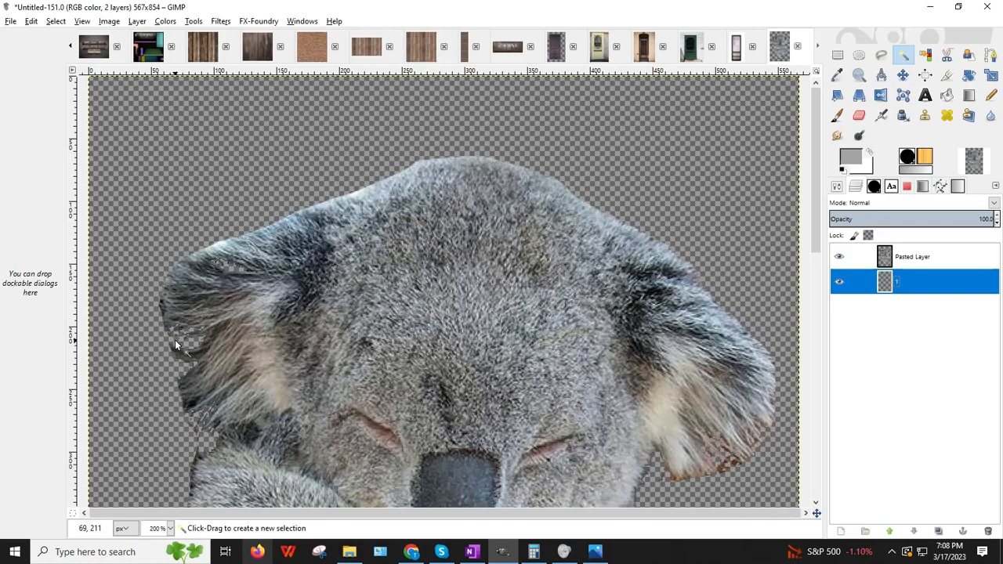
left_click(852, 161)
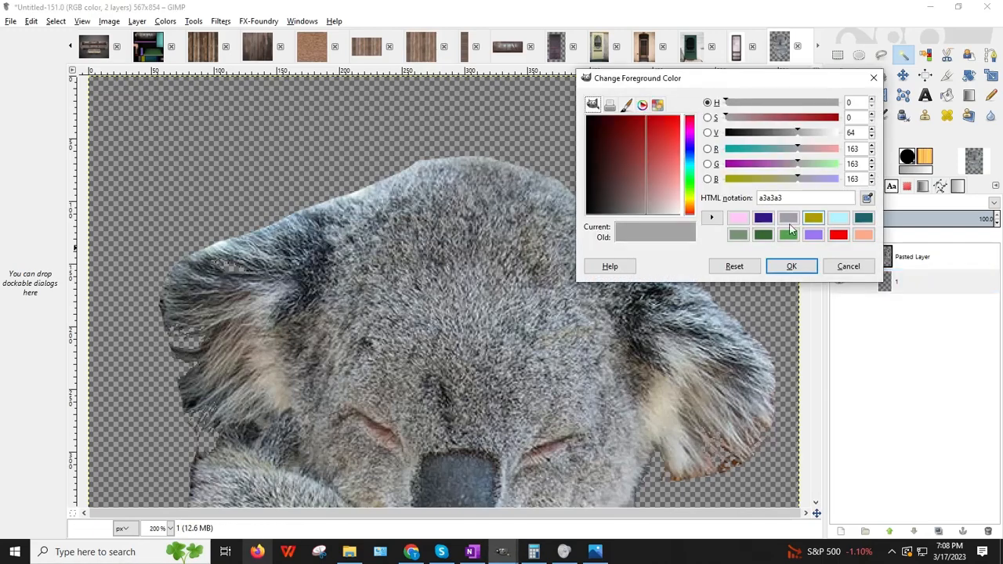
left_click(763, 218)
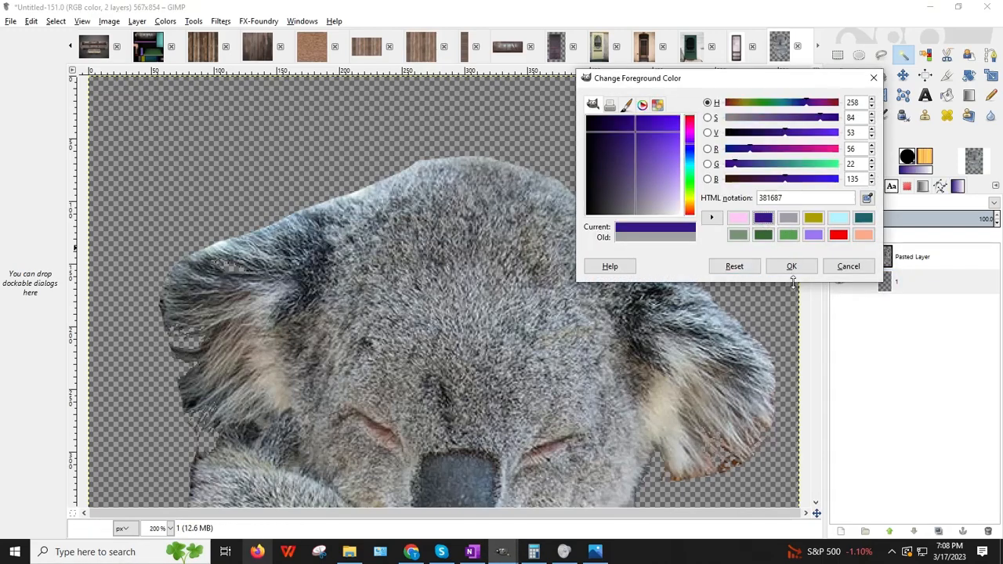
left_click(791, 266)
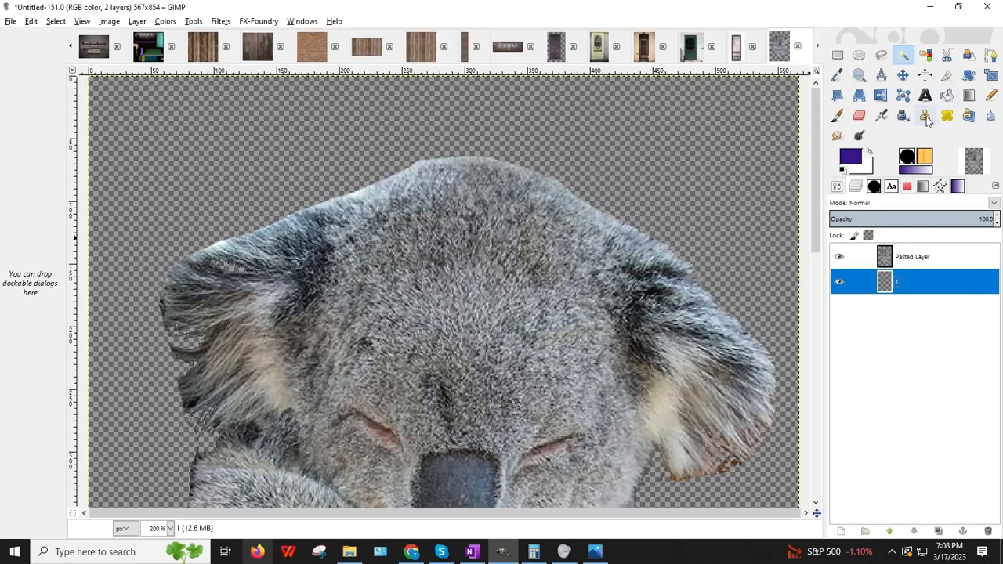
left_click(946, 96)
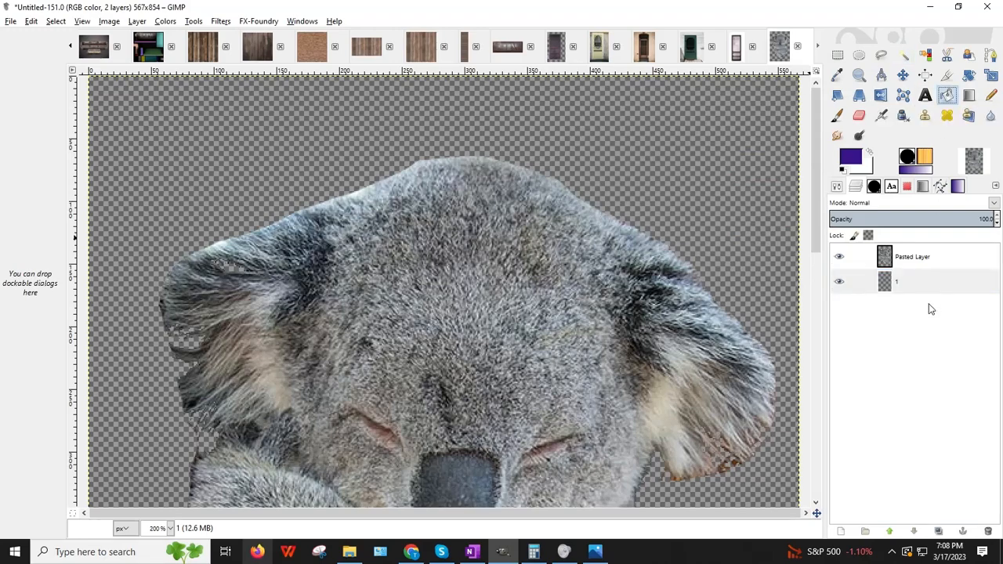
left_click(908, 286)
scroll(689, 288, "down", 6)
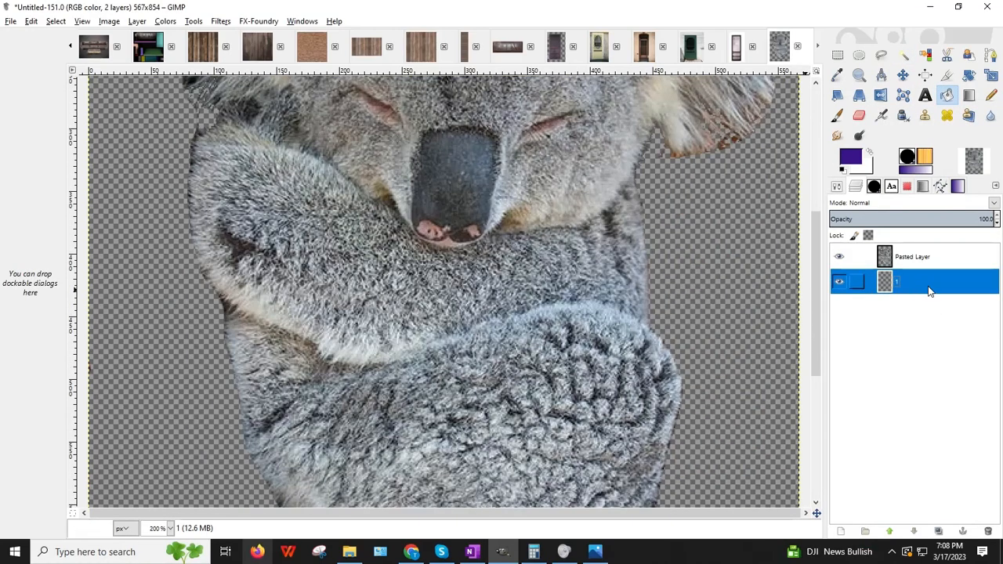
left_click(723, 326)
Step: Change the foreground colour to the saved light pink and refill layer 1 with it using Bucket Fill
scroll(257, 167, "up", 6)
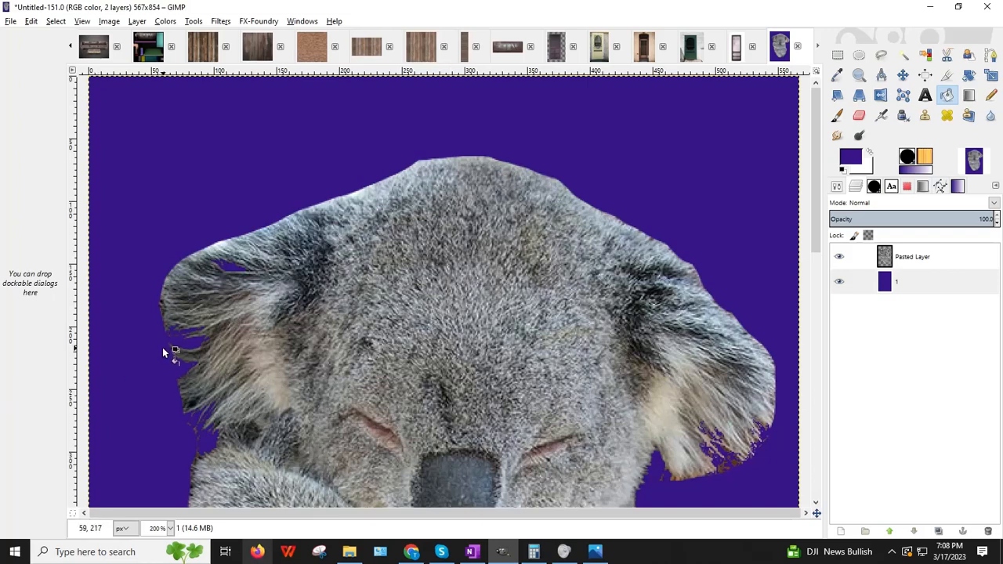
left_click(852, 160)
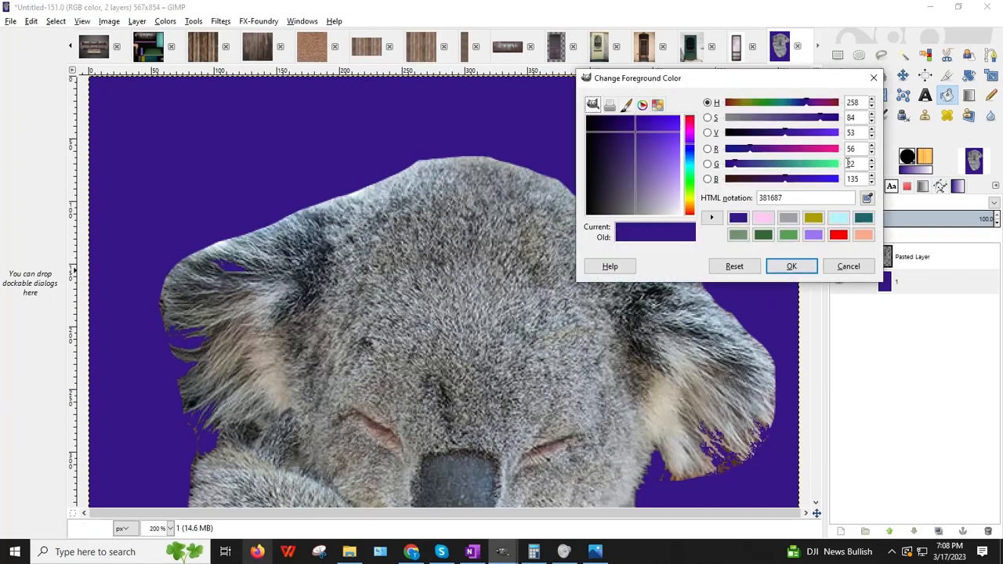
left_click(763, 218)
left_click(789, 267)
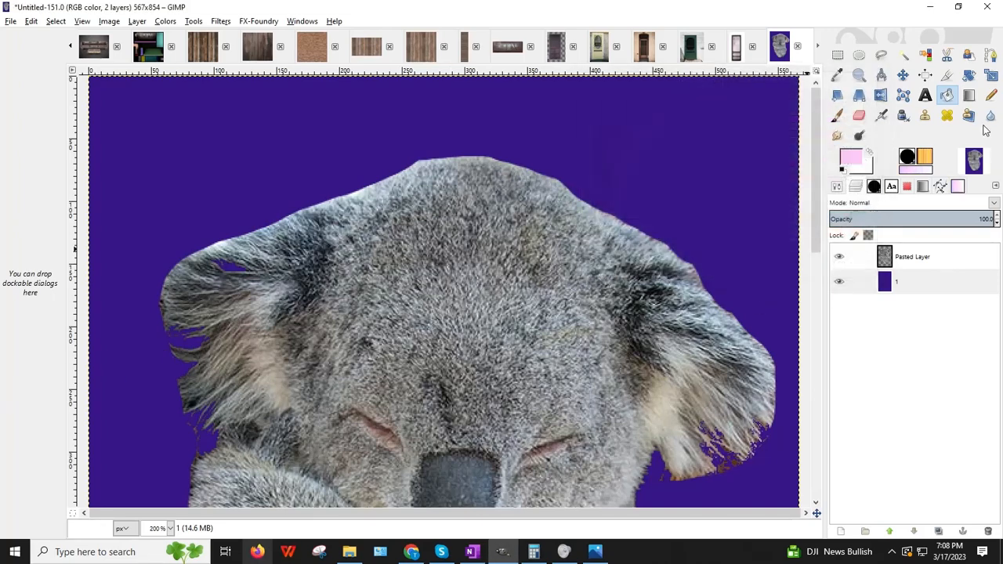
left_click(948, 94)
left_click(738, 228)
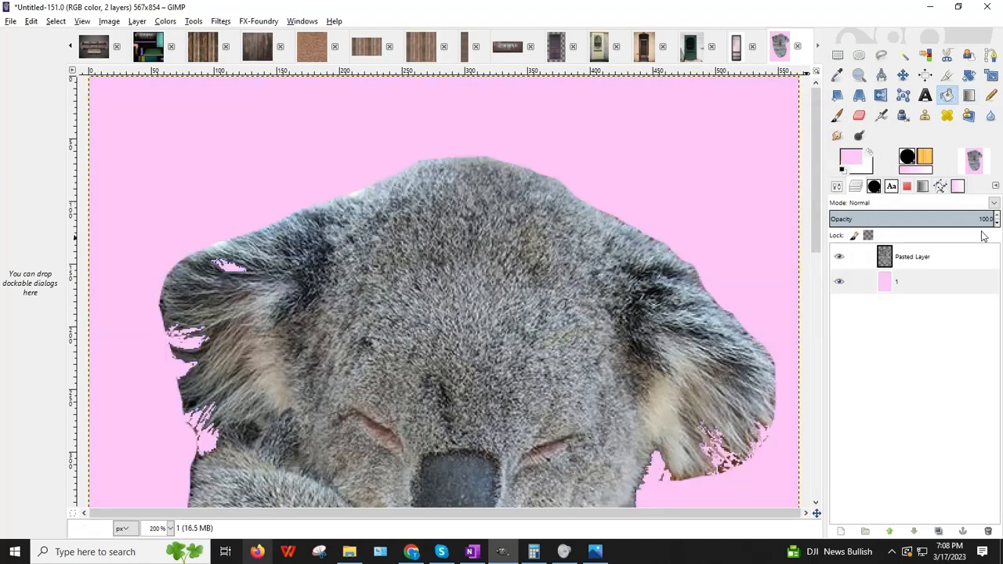
Step: On the pasted koala layer, erase the jagged bark remnants along the right ear's lower edge at 400% zoom
scroll(670, 154, "down", 3)
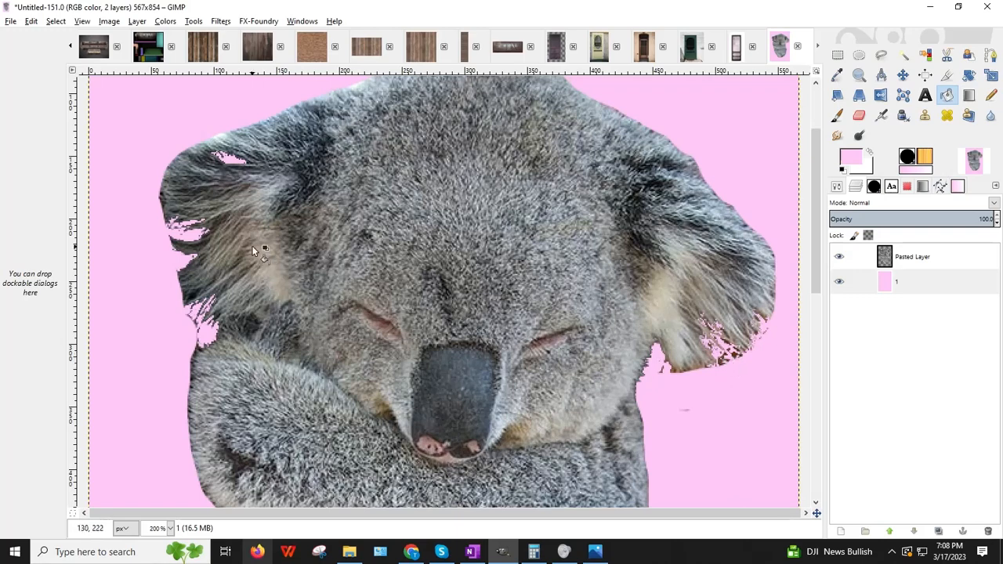
left_click(901, 266)
left_click(859, 115)
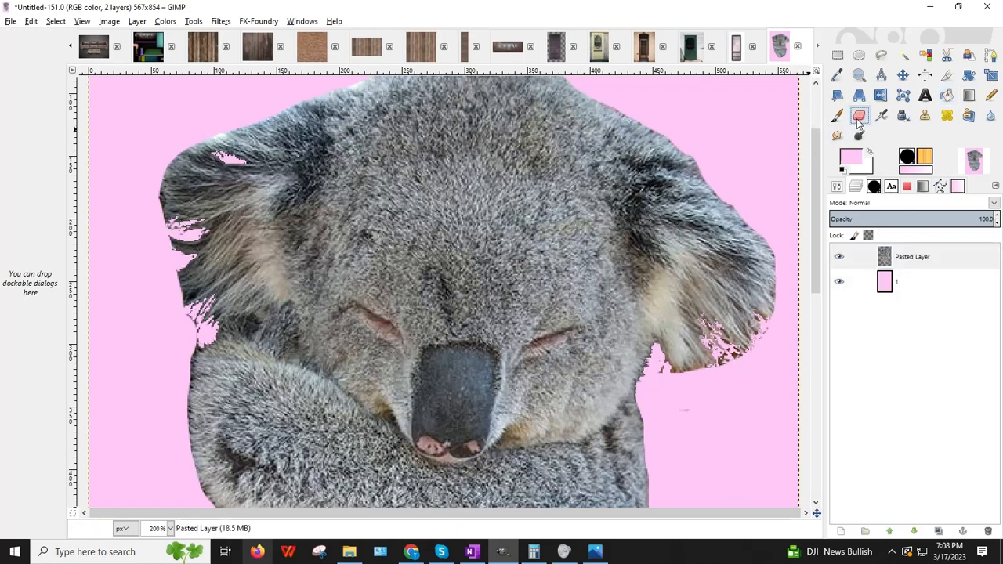
left_click(713, 395)
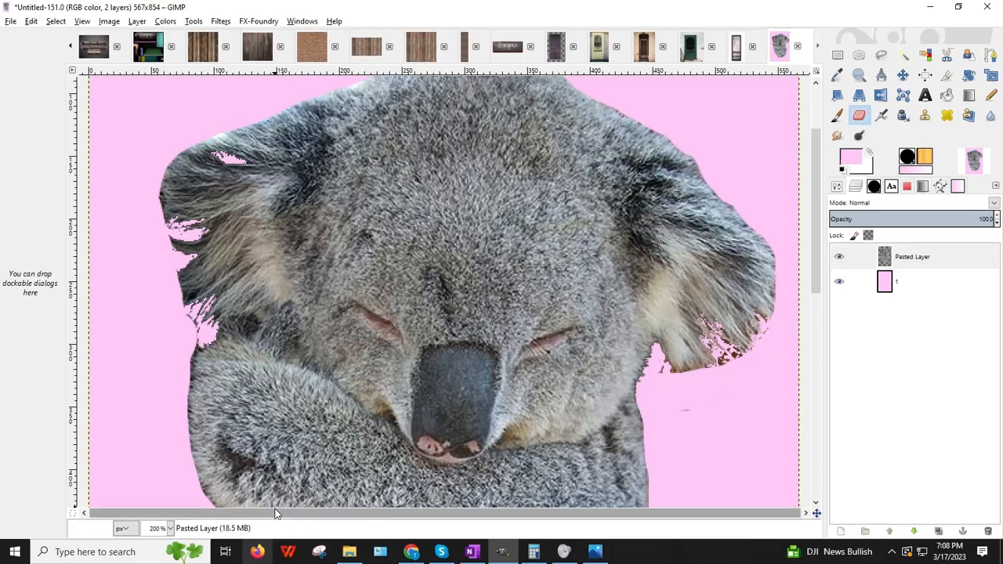
left_click(170, 528)
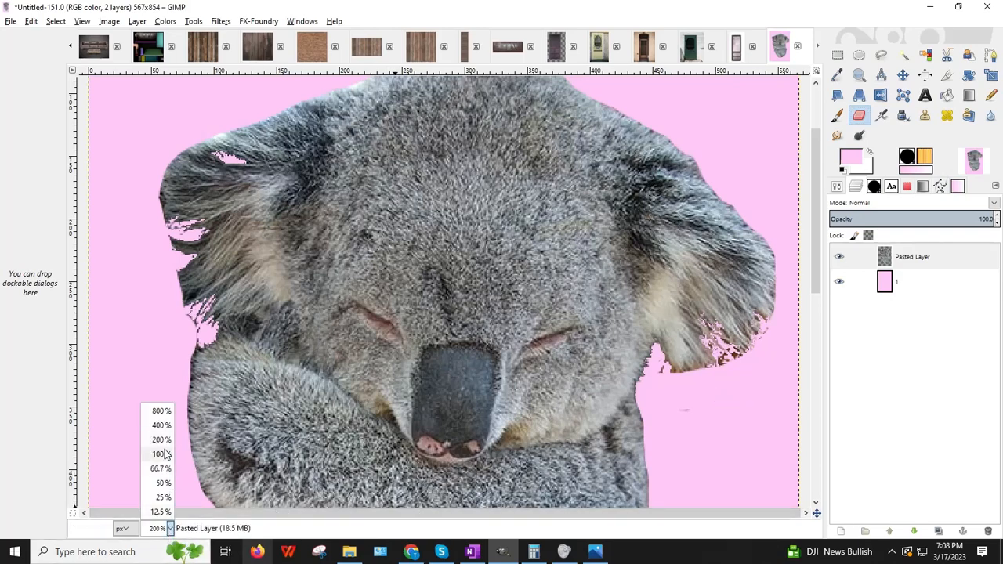
left_click(159, 423)
left_click_drag(370, 523, 548, 514)
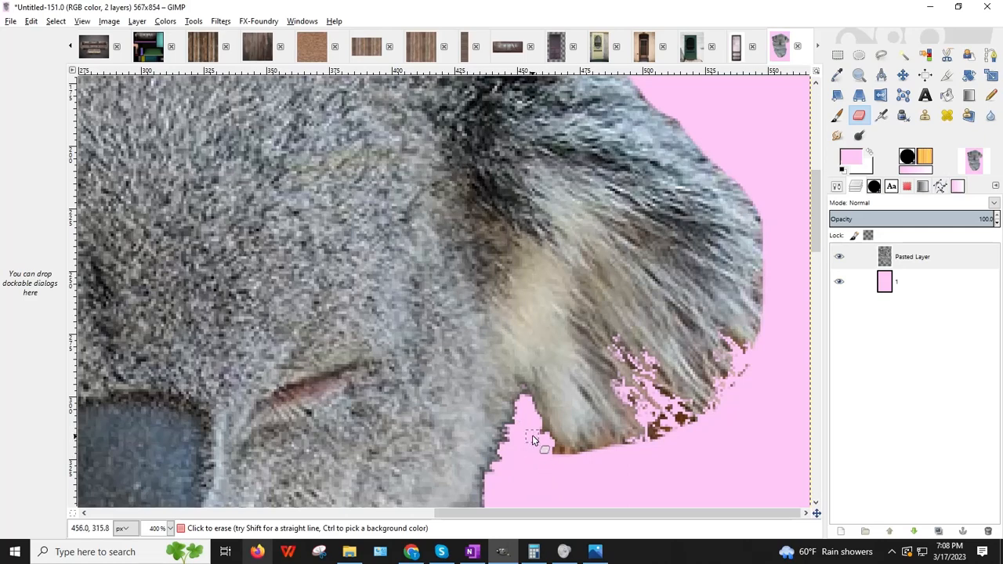
mouse_move(542, 452)
left_mouse_down()
mouse_move(596, 465)
mouse_move(644, 420)
mouse_move(623, 392)
mouse_move(671, 442)
mouse_move(628, 395)
mouse_move(660, 416)
left_mouse_up()
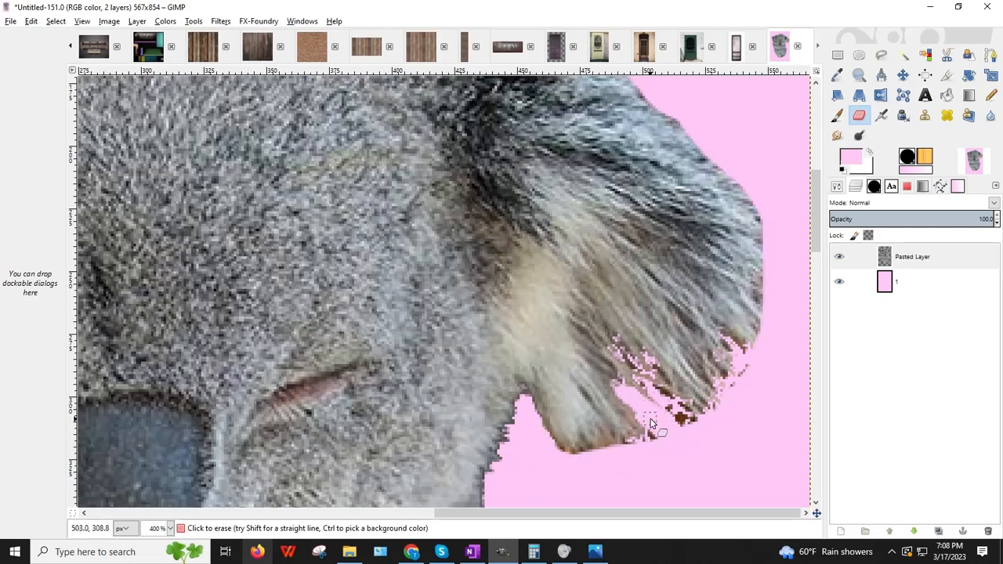
mouse_move(629, 448)
left_mouse_down()
mouse_move(648, 383)
mouse_move(700, 437)
mouse_move(649, 386)
left_mouse_up()
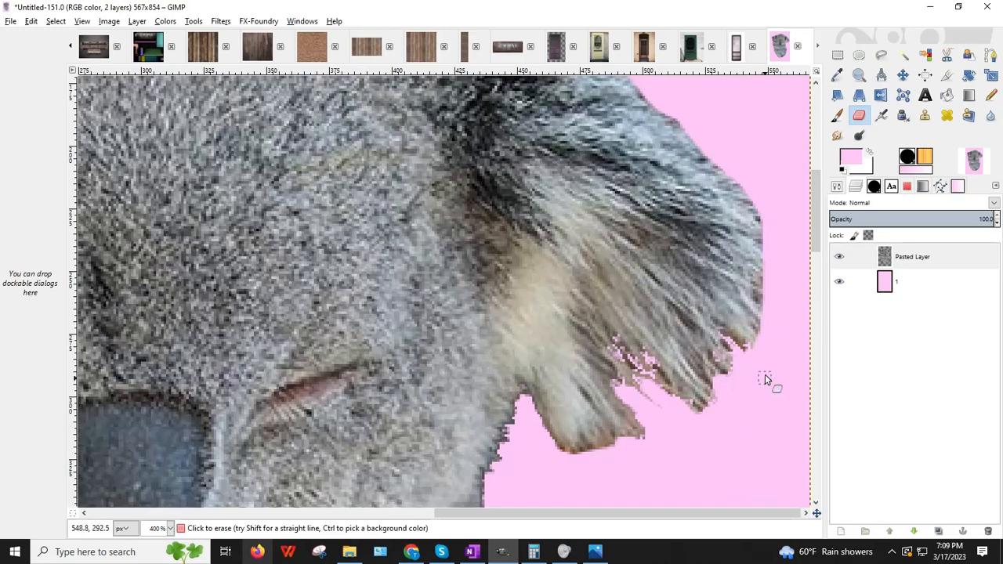
Step: On the pasted koala layer, erase the stray specks and jagged remnants in the gaps along the left ear's outer and lower edge
scroll(768, 318, "up", 5)
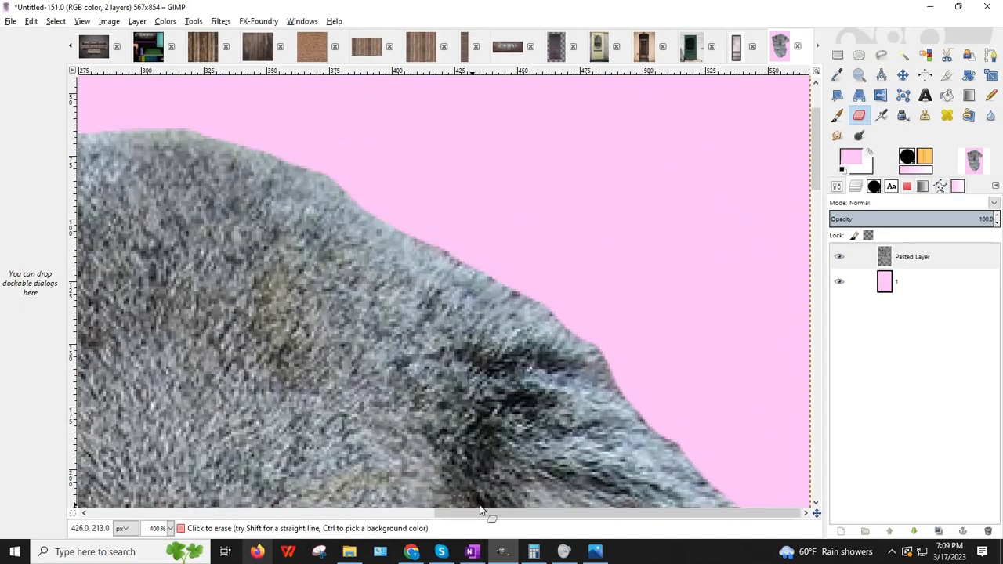
left_click_drag(485, 514, 171, 224)
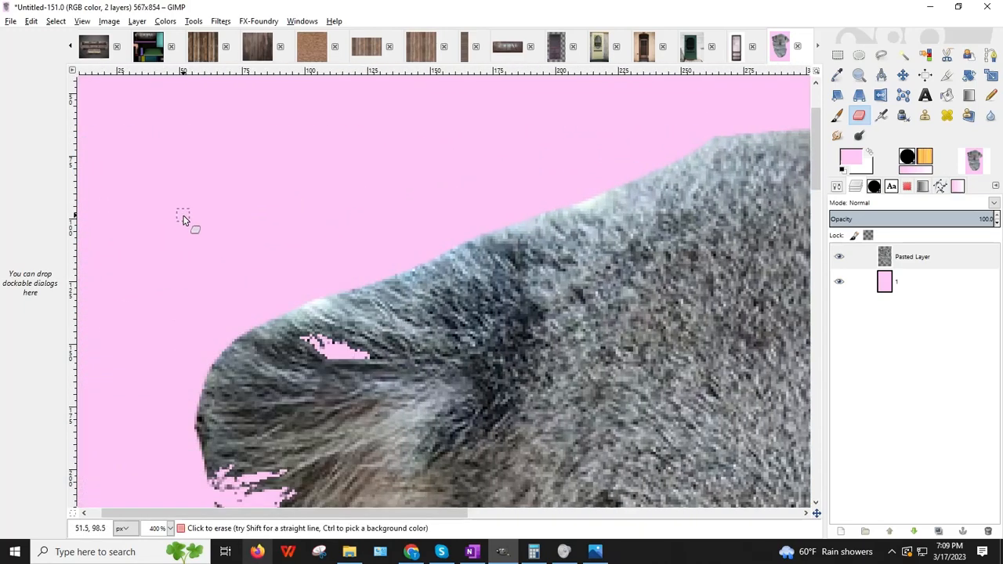
scroll(168, 228, "down", 5)
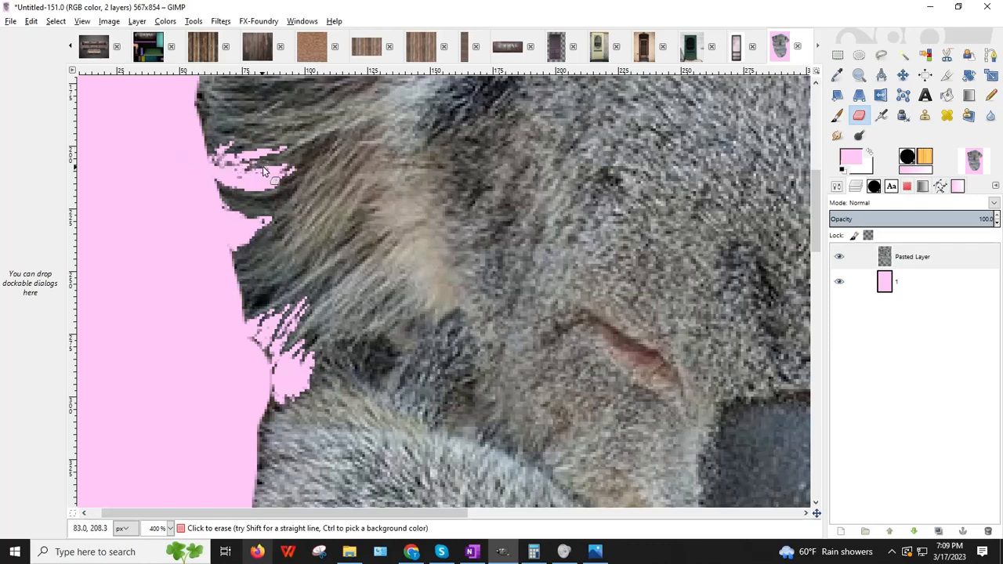
mouse_move(262, 166)
left_mouse_down()
mouse_move(202, 166)
mouse_move(286, 174)
mouse_move(253, 178)
mouse_move(279, 171)
mouse_move(196, 152)
mouse_move(221, 198)
mouse_move(192, 208)
mouse_move(194, 198)
mouse_move(239, 226)
mouse_move(260, 222)
mouse_move(235, 249)
left_mouse_up()
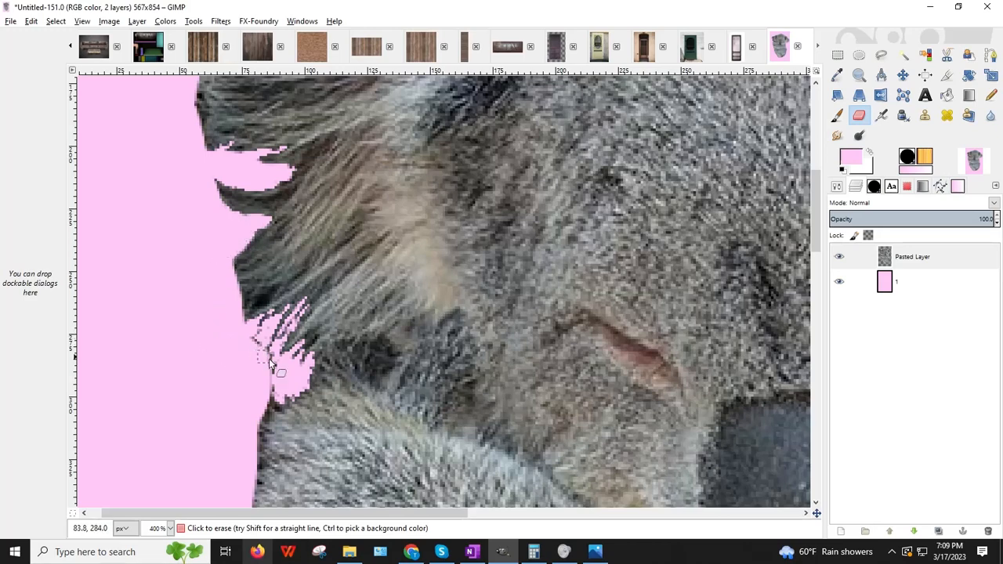
mouse_move(269, 356)
left_mouse_down()
mouse_move(269, 328)
mouse_move(251, 338)
mouse_move(240, 378)
mouse_move(252, 362)
mouse_move(273, 366)
mouse_move(249, 394)
mouse_move(264, 379)
mouse_move(261, 391)
mouse_move(284, 398)
mouse_move(297, 370)
left_mouse_up()
Step: Examine the cutout at 100% and 200% zoom, especially the twigs and leaves overlapping the koala's lower body
scroll(161, 420, "down", 5)
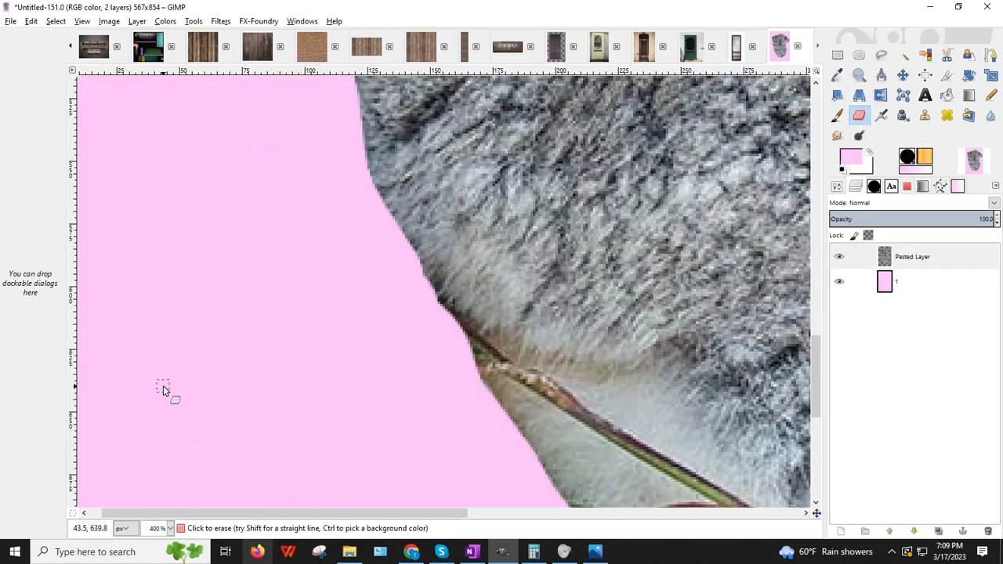
scroll(163, 385, "up", 2)
left_click(170, 528)
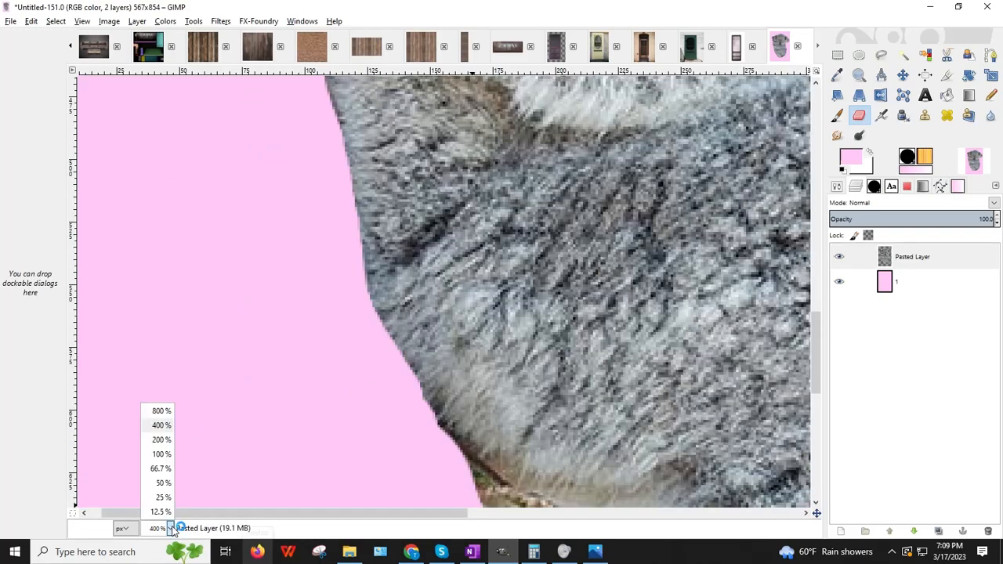
left_click(161, 454)
scroll(487, 363, "up", 3)
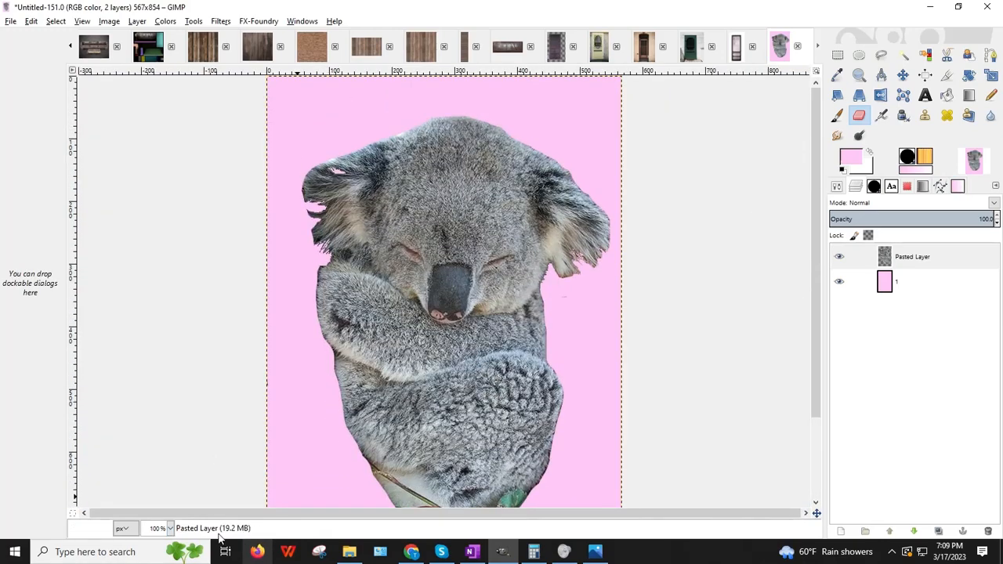
scroll(320, 329, "down", 2)
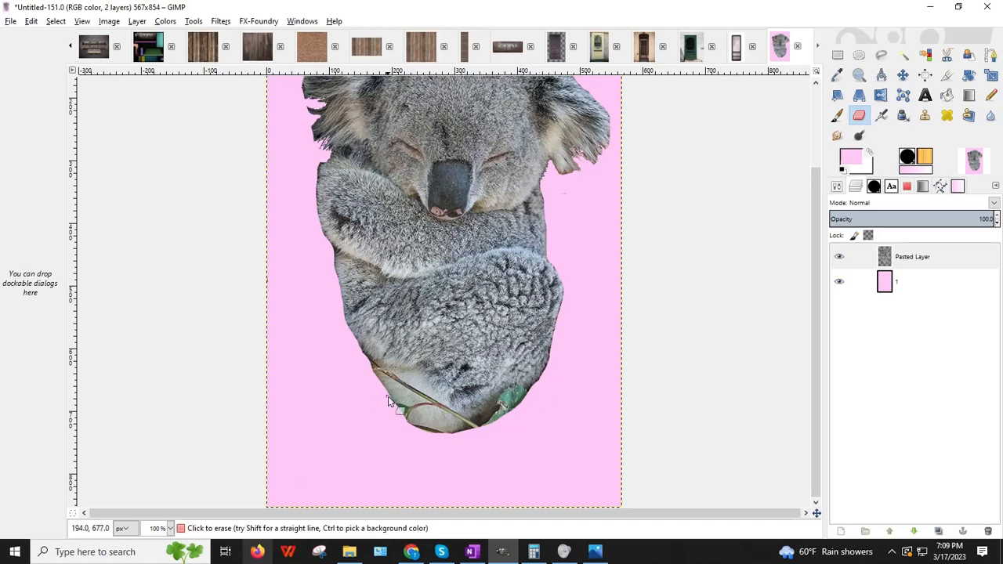
left_click(170, 528)
left_click(159, 441)
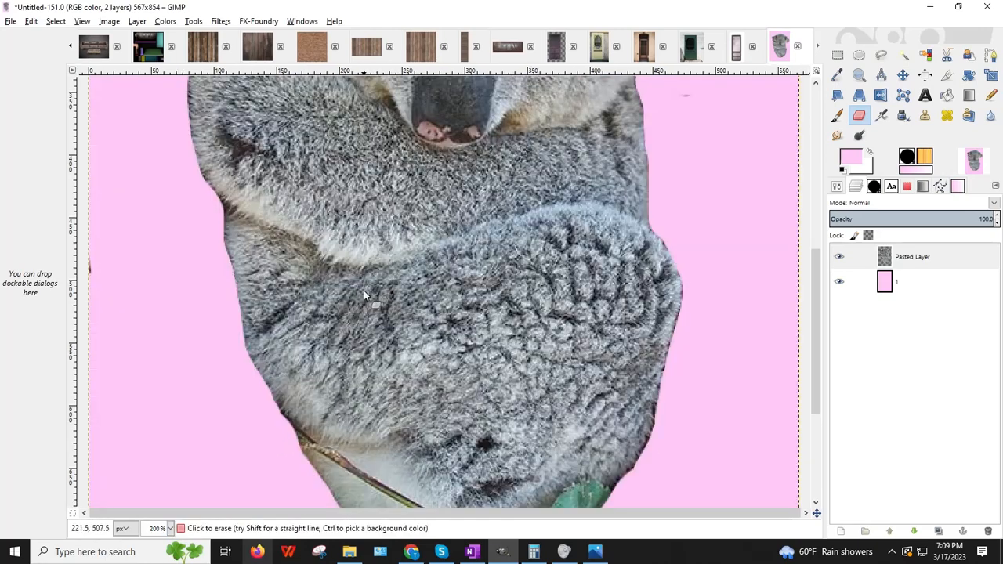
scroll(348, 304, "down", 5)
scroll(348, 303, "up", 3)
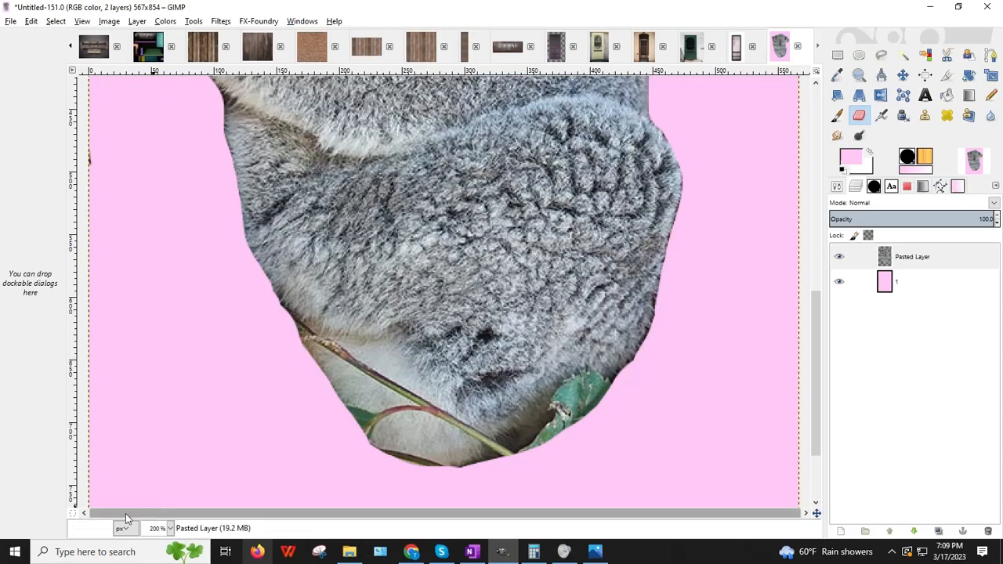
Step: Try duplicating the pasted koala layer and undo the duplication
left_click(905, 255)
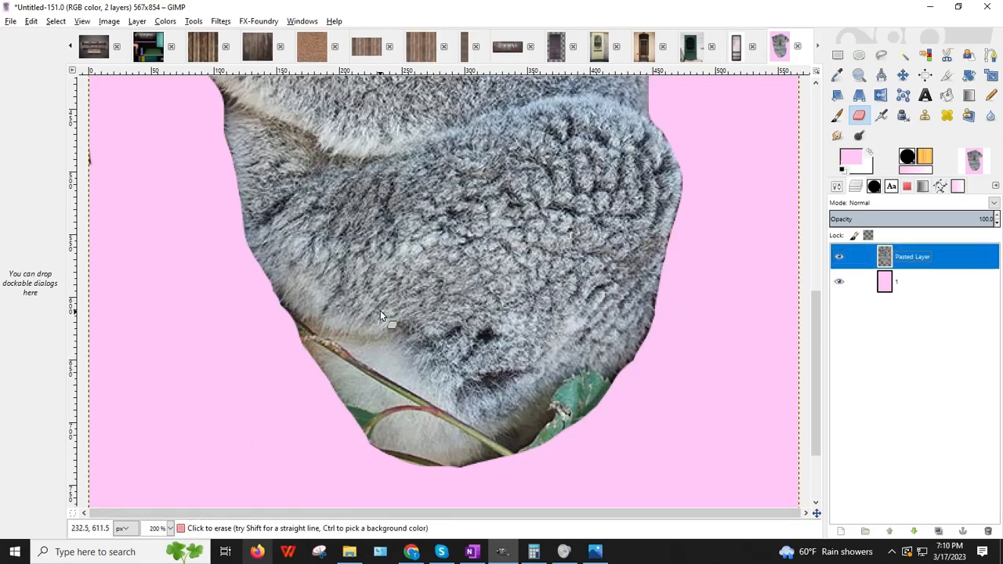
scroll(380, 310, "up", 5)
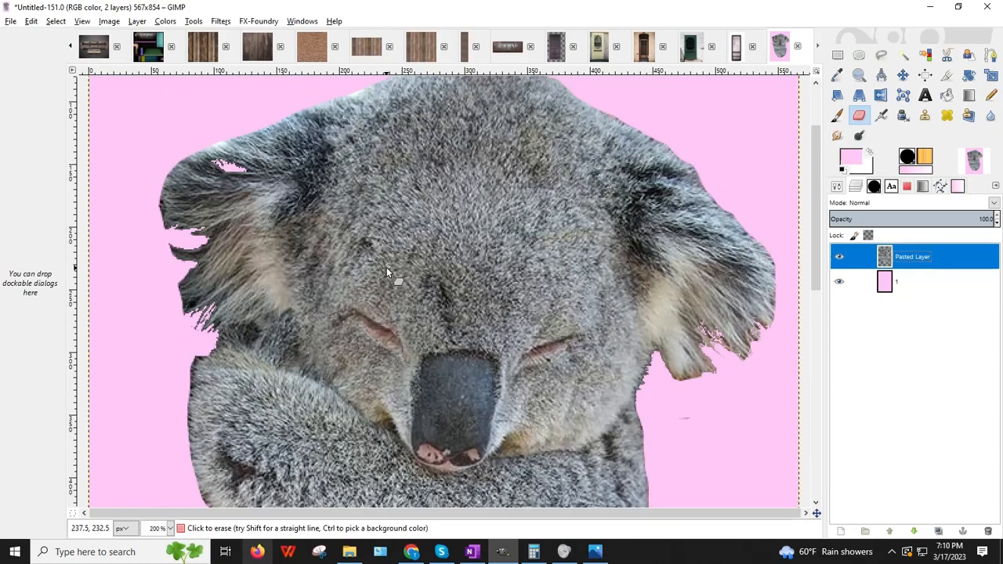
scroll(386, 268, "down", 5)
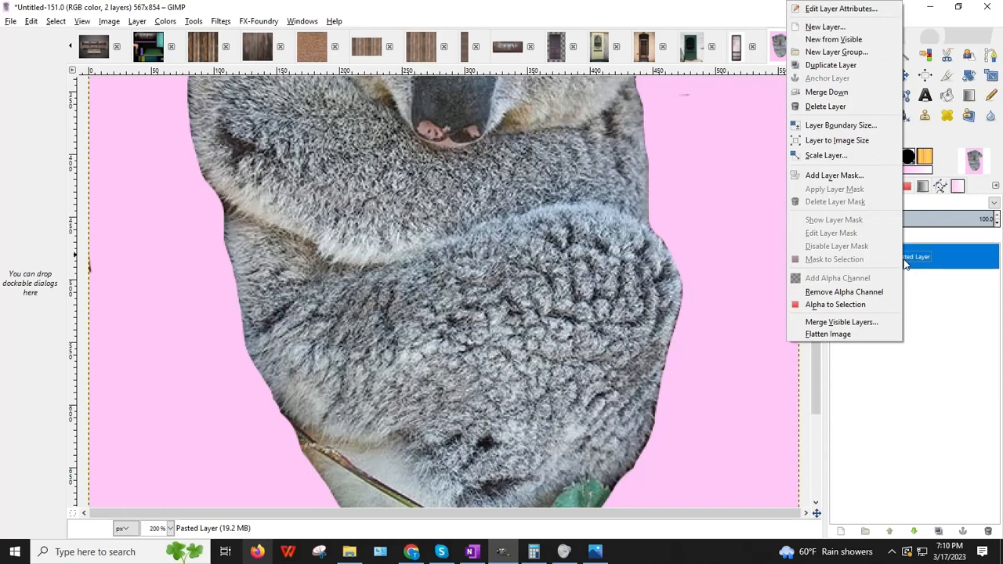
left_click(830, 65)
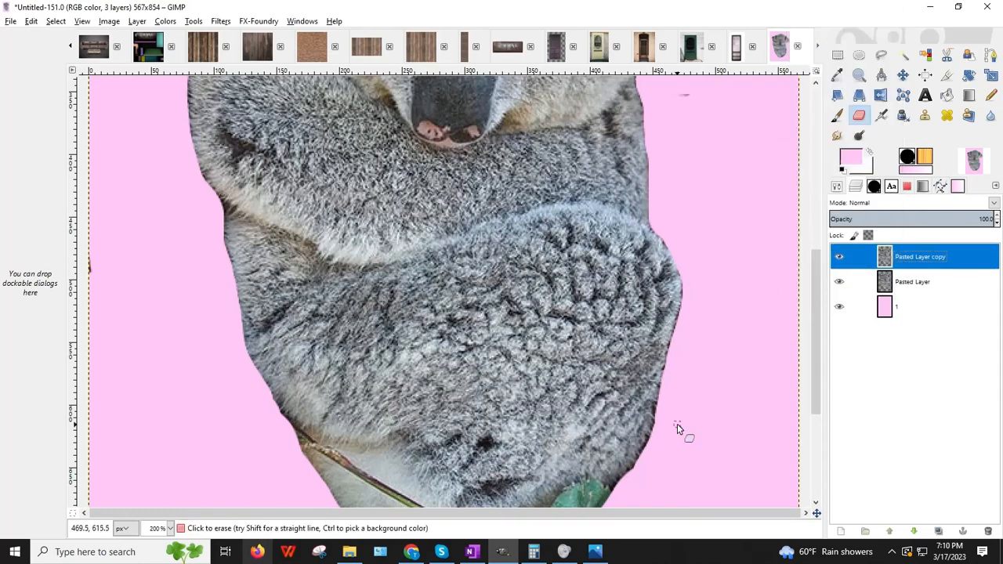
left_click(30, 21)
left_click(47, 37)
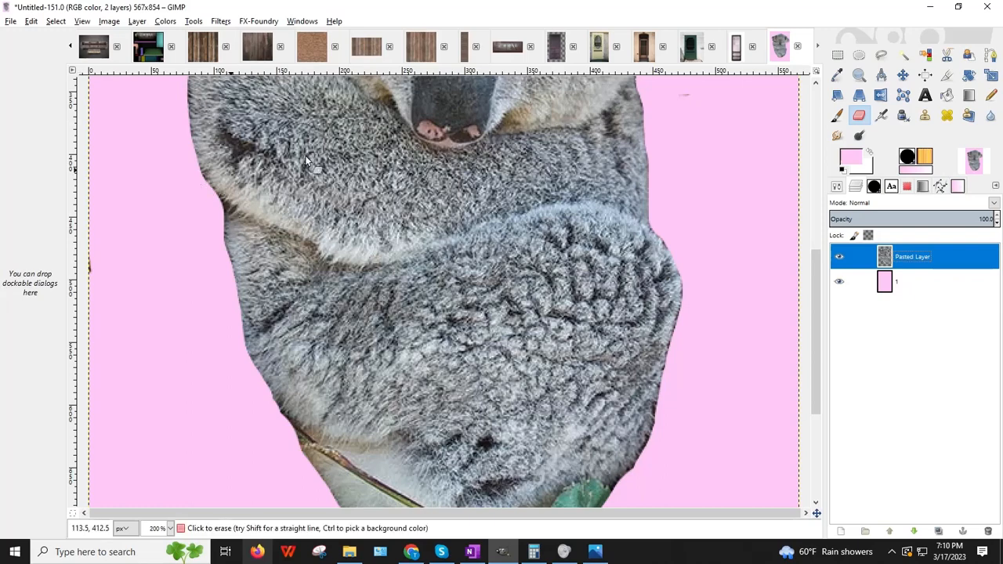
Step: Duplicate the pasted koala layer and hide the original, leaving the copy visible above layer 1
left_click(137, 17)
left_click(167, 74)
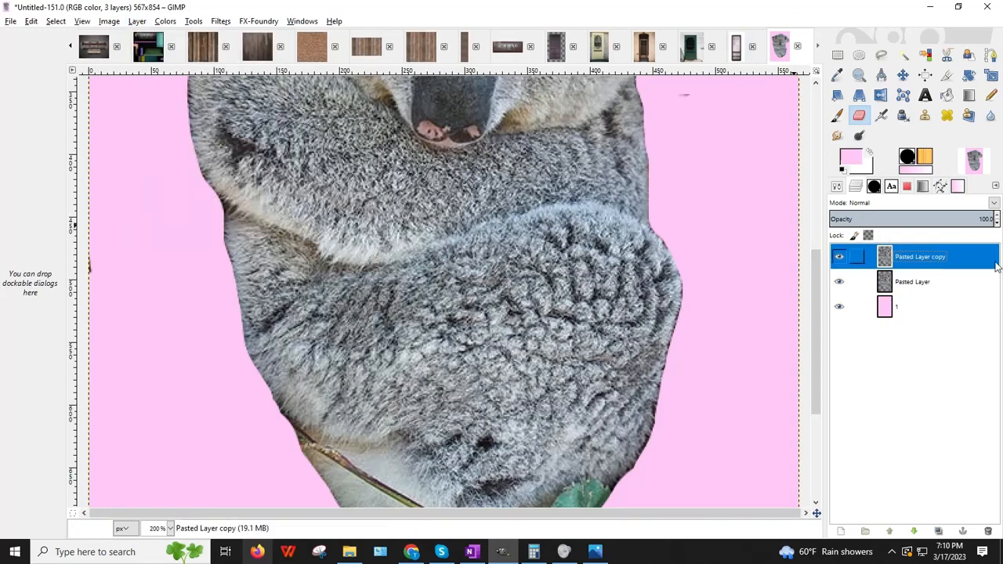
left_click(931, 287)
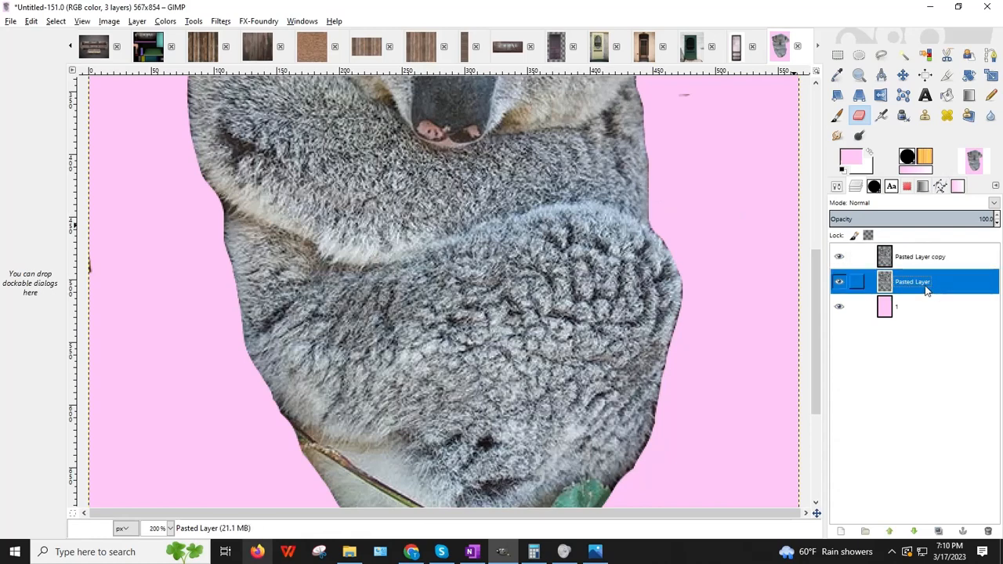
left_click(839, 284)
left_click(839, 258)
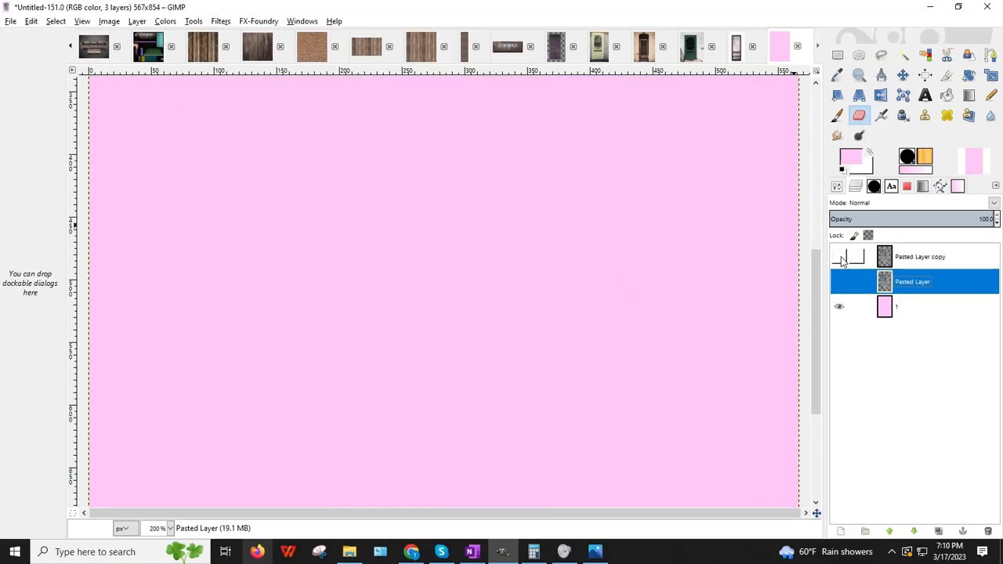
left_click(839, 258)
left_click(839, 258)
left_click(840, 259)
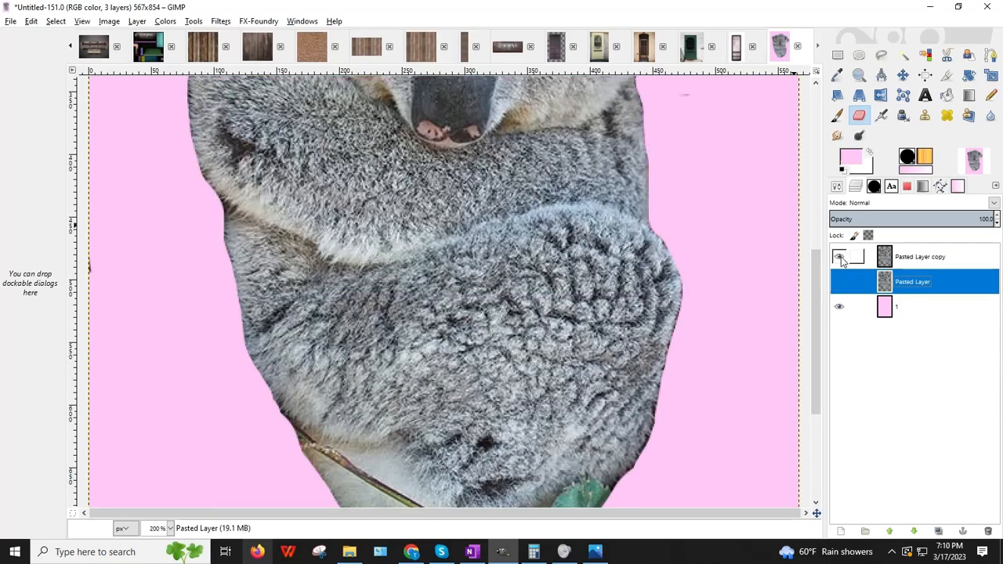
Step: Make the koala layer copy active and reduce the Eraser brush size to 13.49
left_click(930, 266)
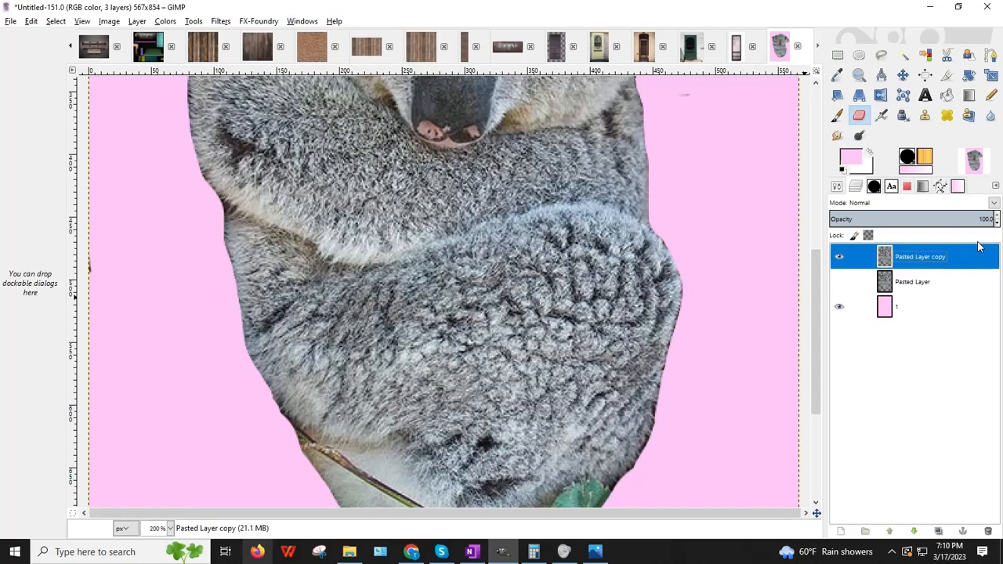
left_click(897, 285)
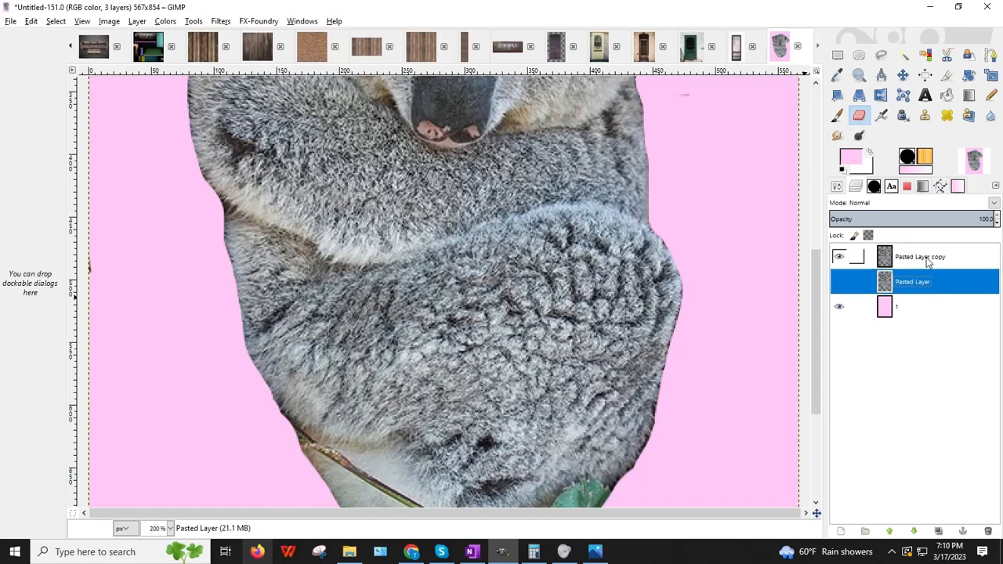
left_click(924, 258)
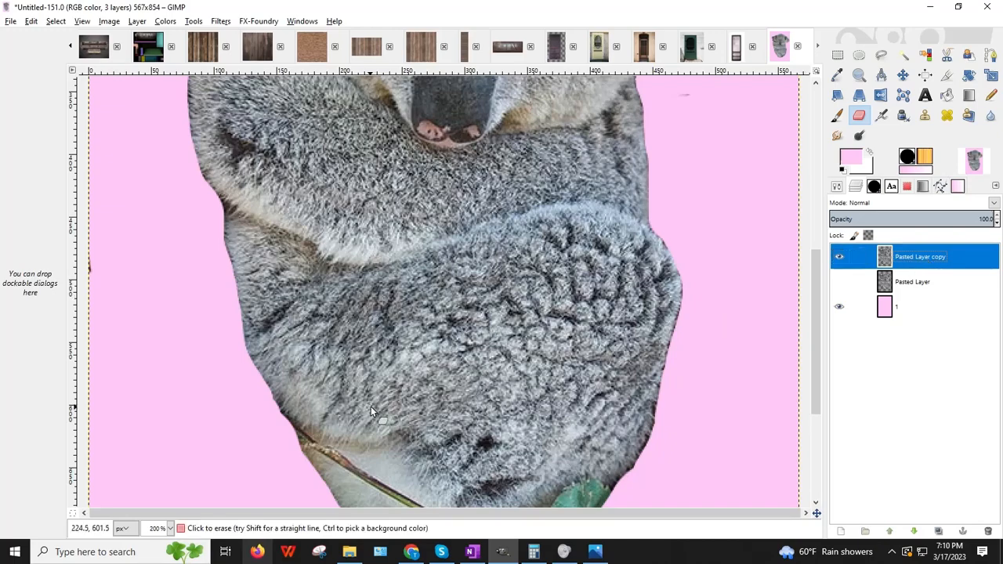
scroll(365, 405, "down", 5)
scroll(365, 405, "up", 3)
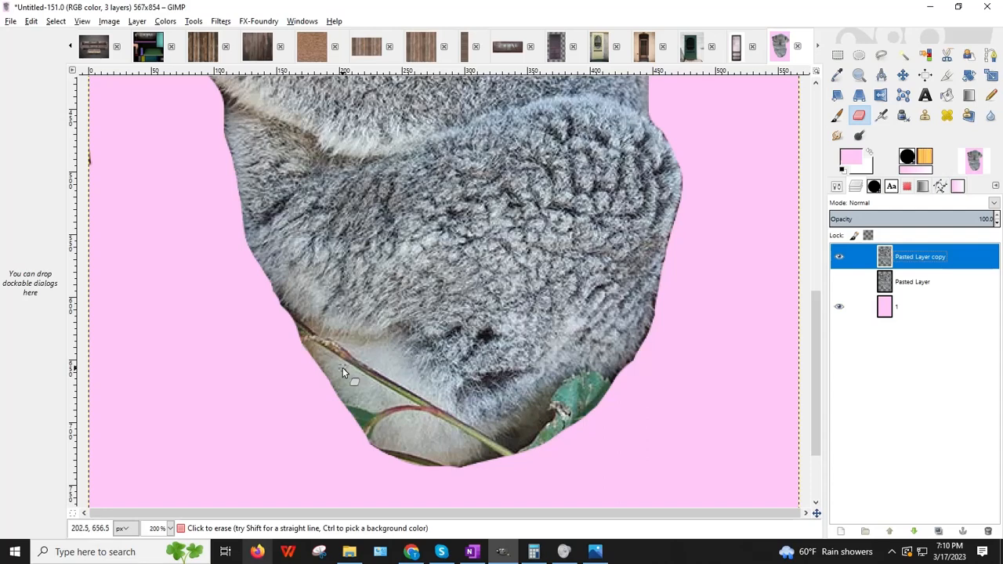
left_click(835, 188)
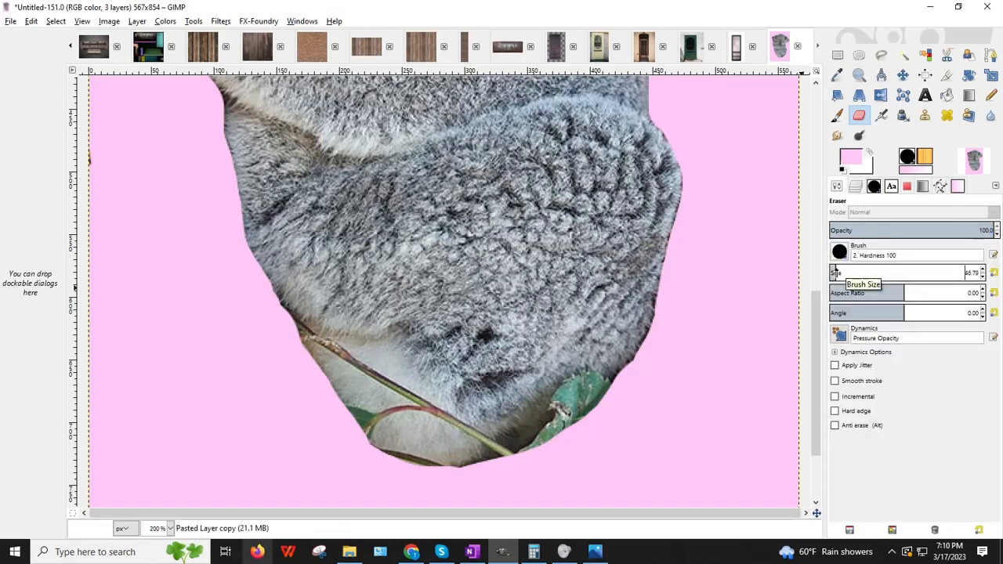
left_click_drag(836, 273, 840, 272)
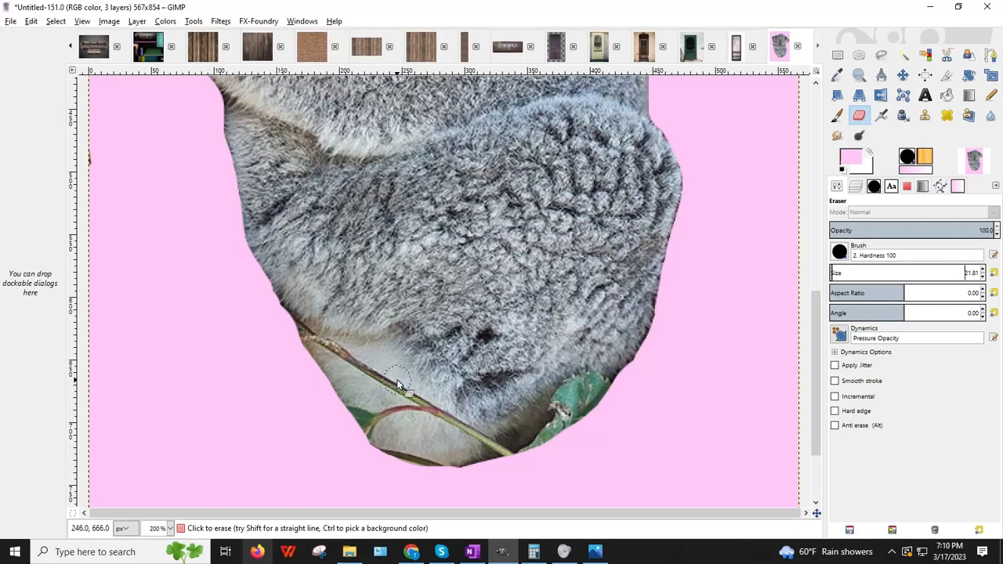
left_click_drag(833, 271, 833, 270)
Step: On the koala layer copy, smudge the surrounding pale fur over parts of the twig crossing the lower belly with the Smudge tool
left_click(170, 529)
left_click(157, 425)
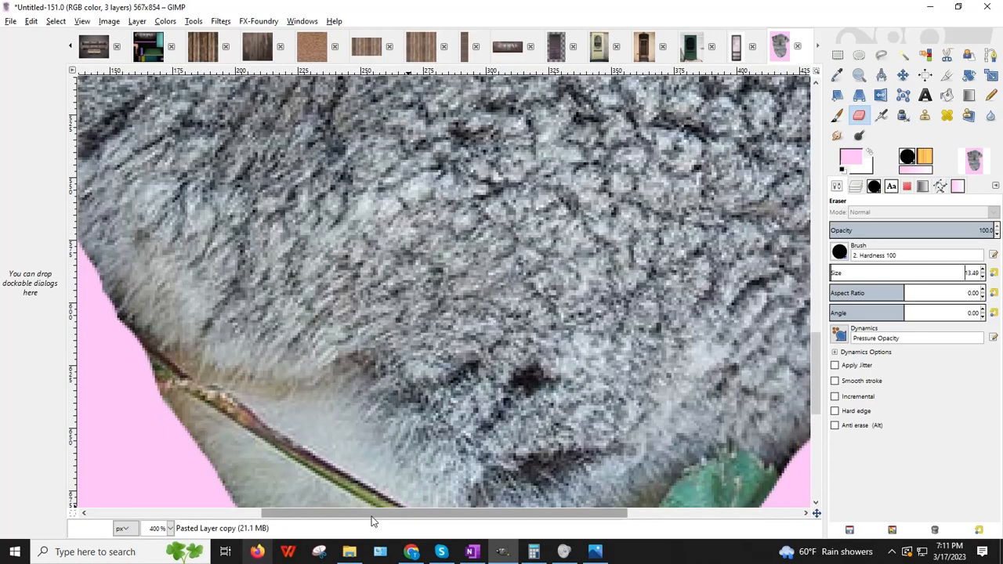
left_click_drag(372, 516, 313, 515)
scroll(304, 447, "down", 4)
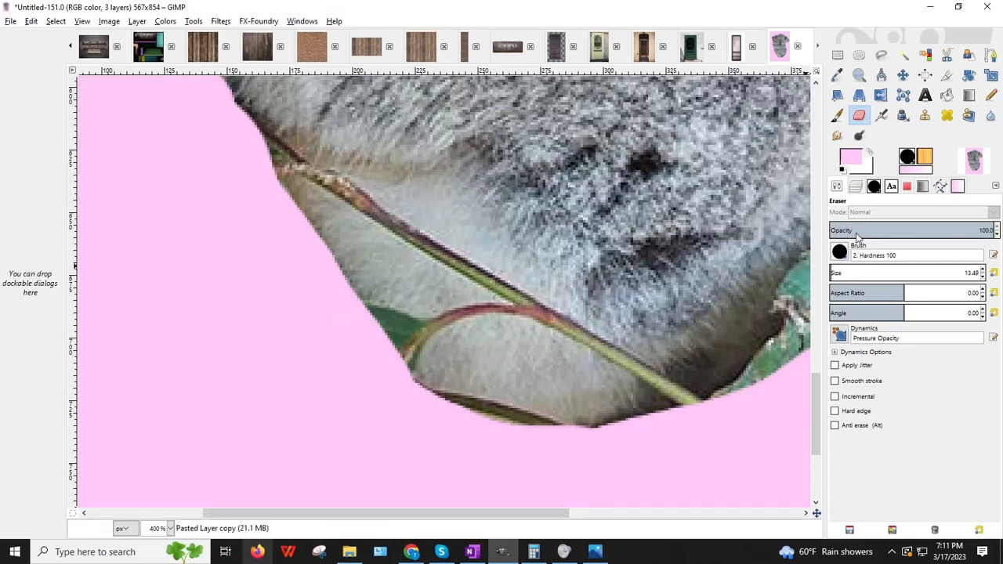
left_click(855, 186)
left_click(907, 259)
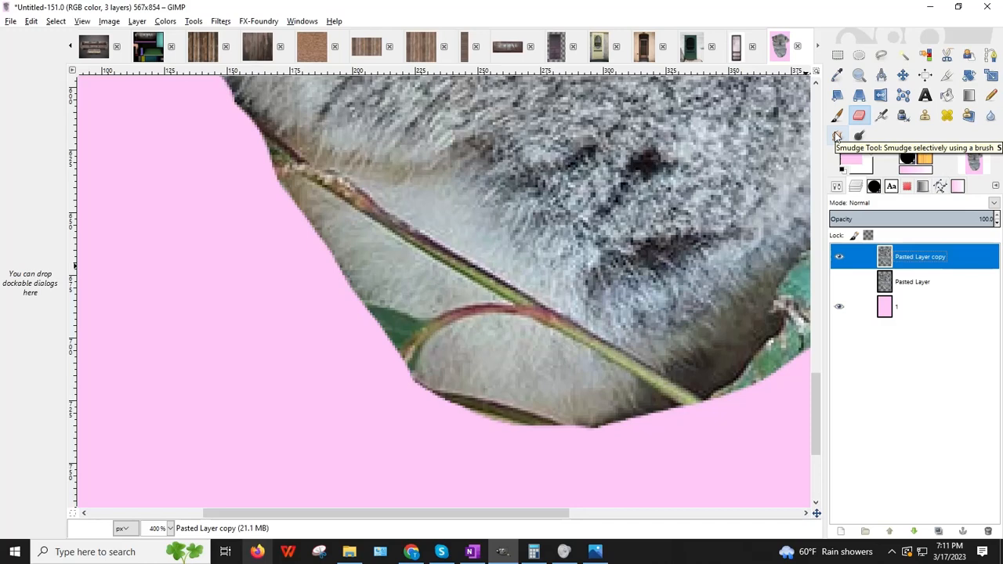
left_click(837, 135)
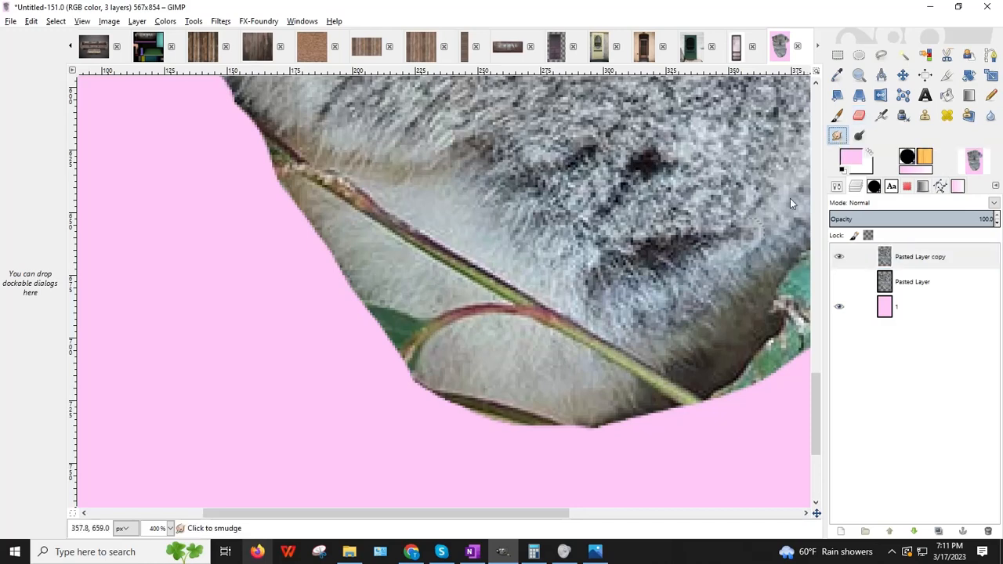
left_click_drag(455, 249, 448, 261)
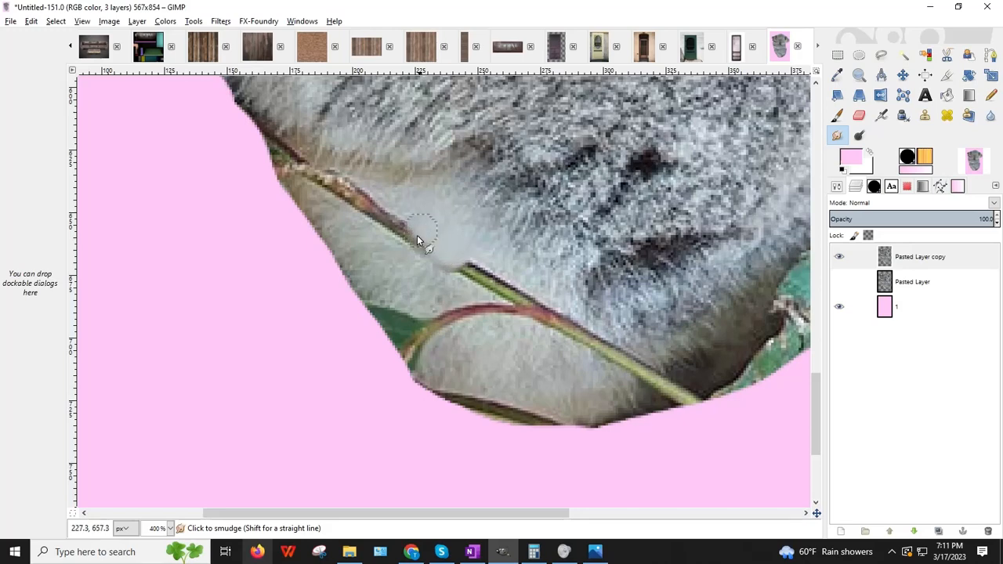
left_click_drag(398, 213, 391, 208)
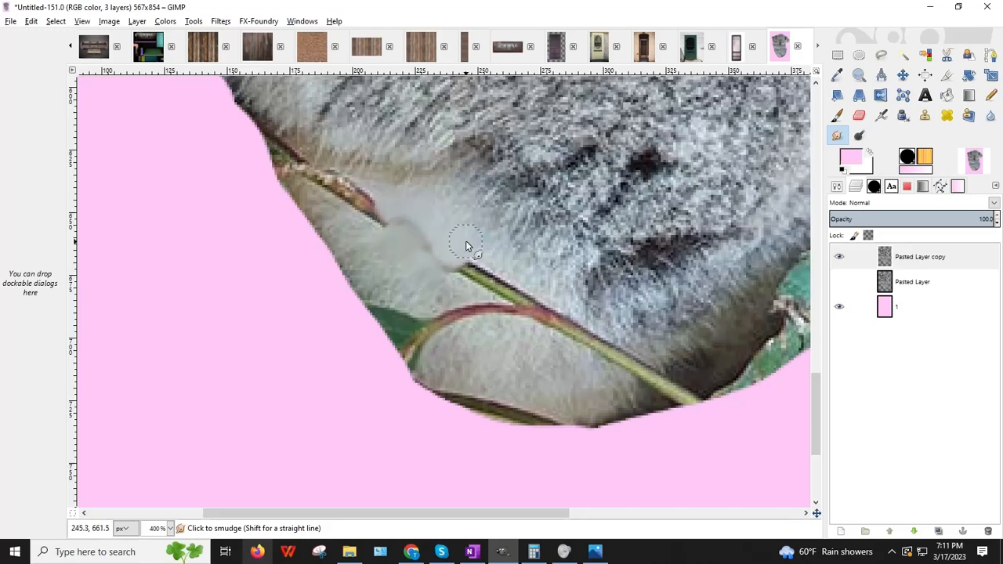
left_click_drag(465, 246, 441, 254)
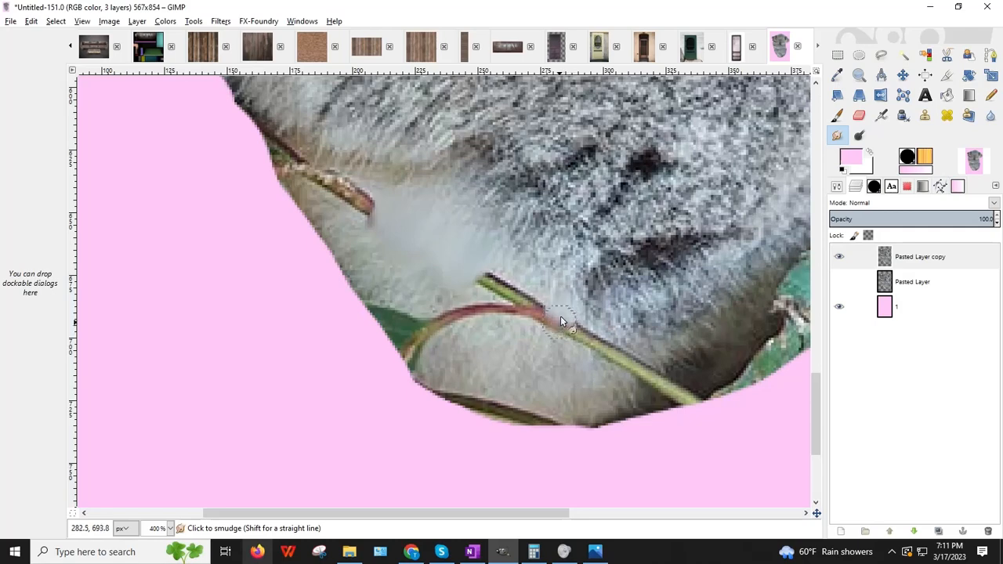
left_click_drag(567, 319, 575, 334)
Step: Delete the smudged koala layer copy and make the original pasted koala layer visible again
left_click(168, 529)
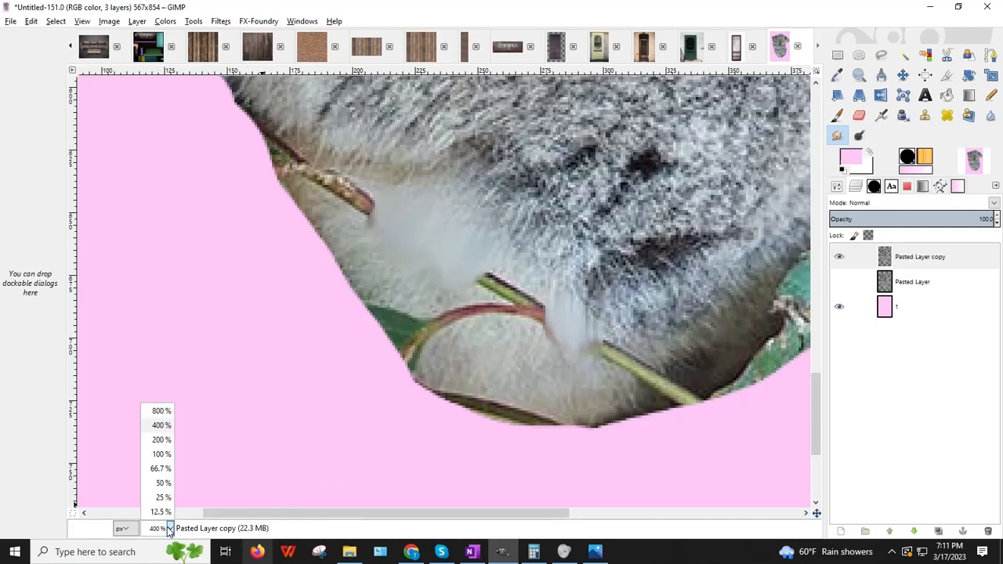
left_click(162, 440)
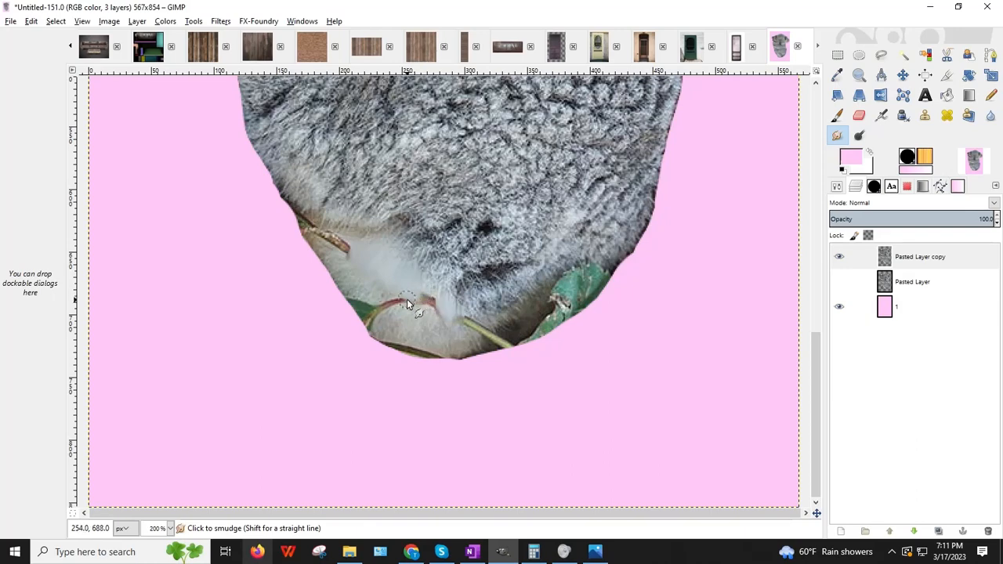
right_click(903, 264)
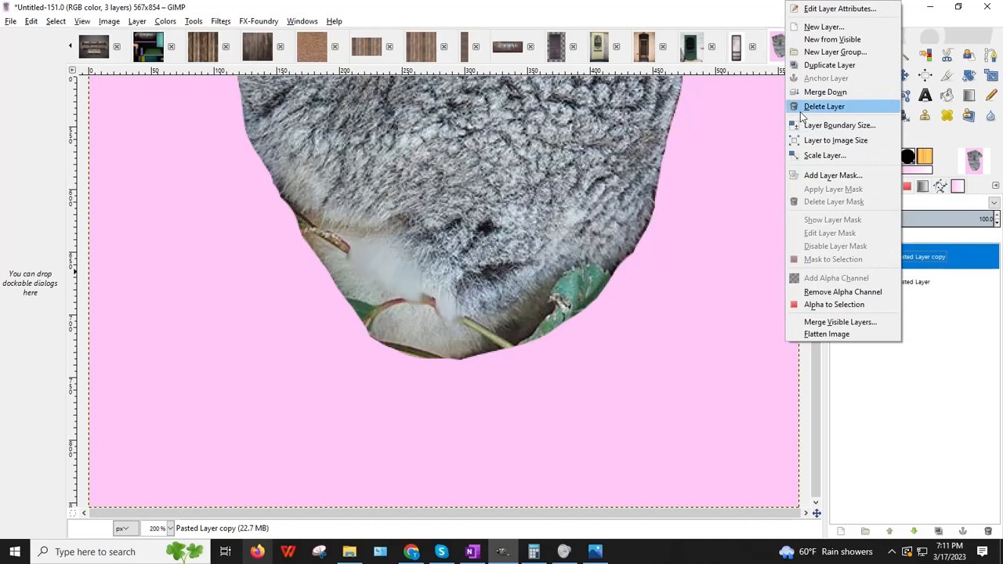
left_click(807, 112)
left_click(839, 256)
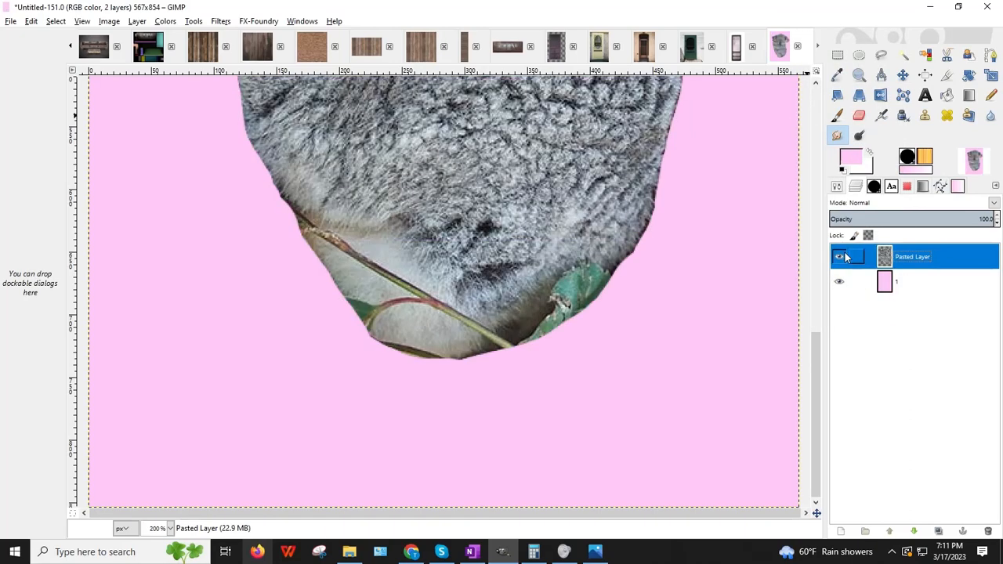
Step: Duplicate the pasted koala layer, hide the original, and make the new copy the active layer
right_click(901, 257)
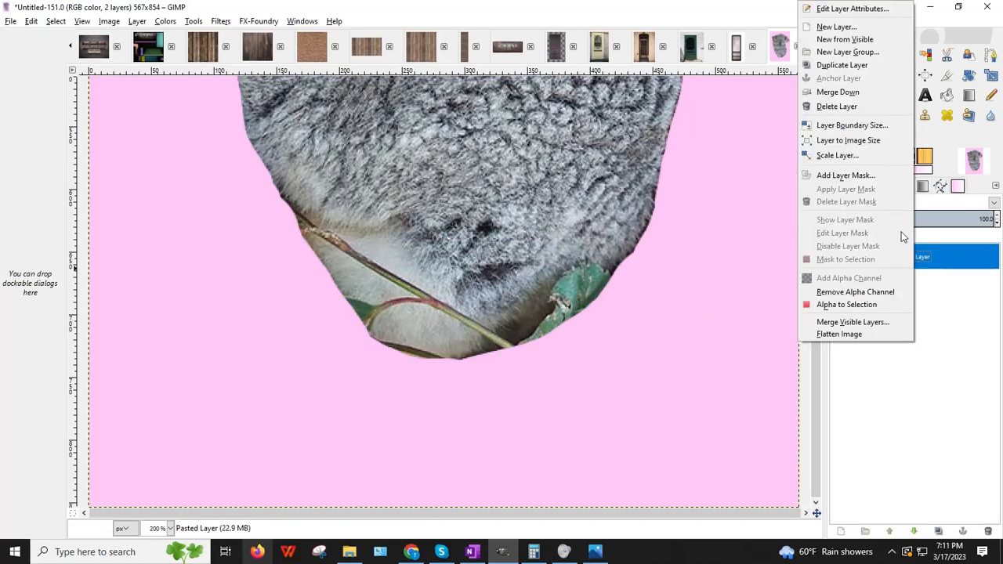
left_click(835, 66)
left_click(854, 282)
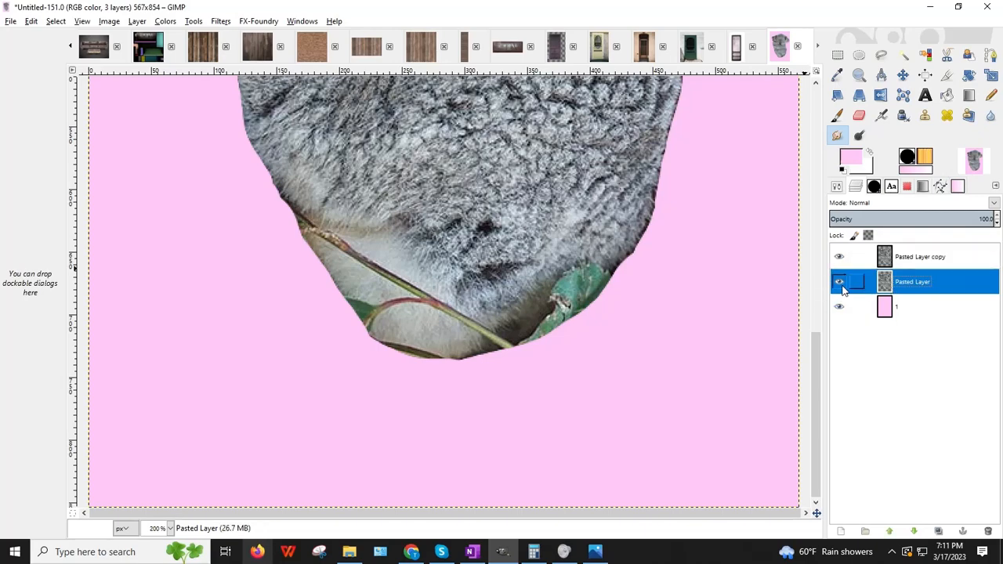
left_click(839, 282)
left_click(915, 257)
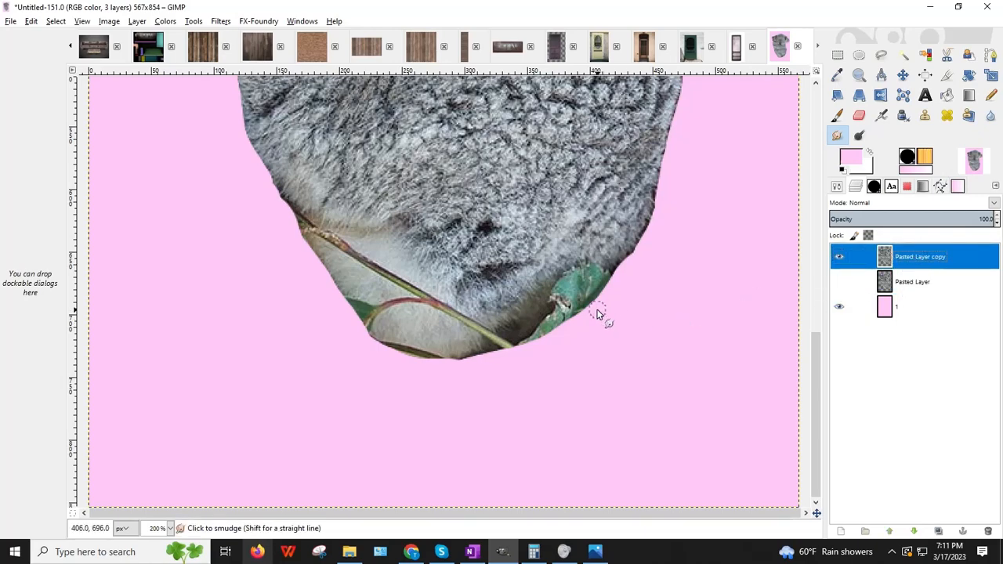
Step: Select a small rectangle of clean pale fur just above the belly twig and copy its visible pixels
scroll(600, 314, "up", 3)
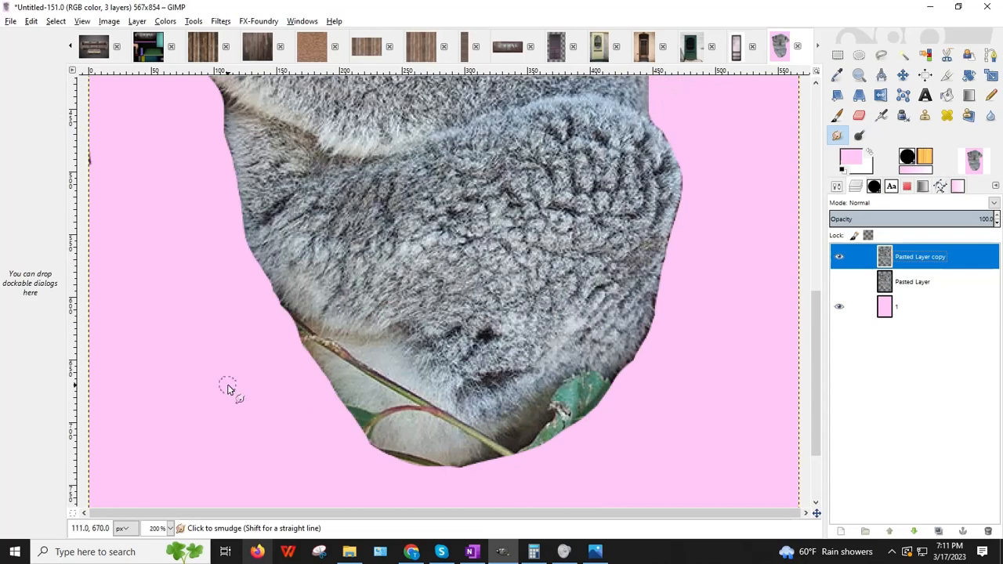
left_click(170, 528)
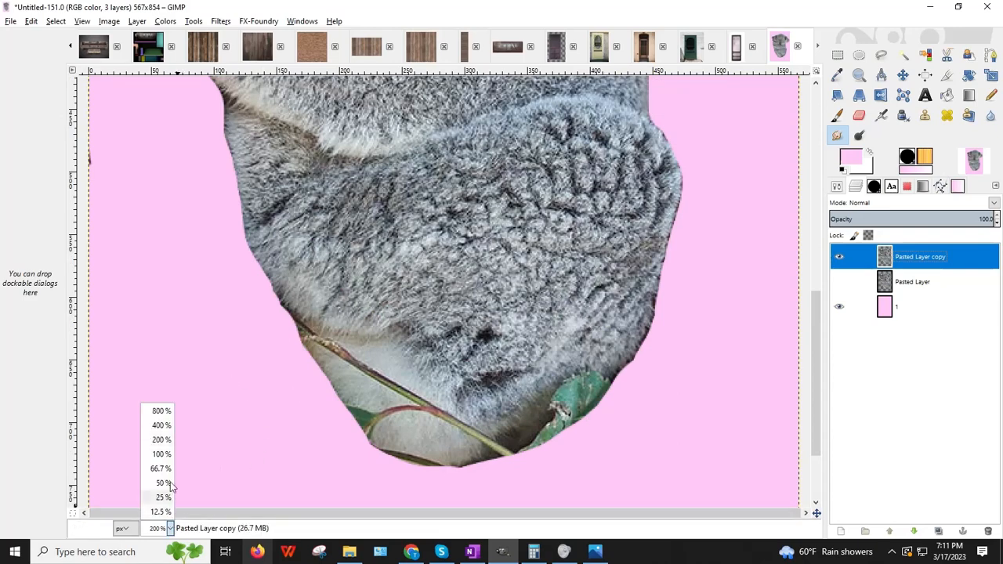
left_click(161, 424)
left_click_drag(405, 515, 332, 515)
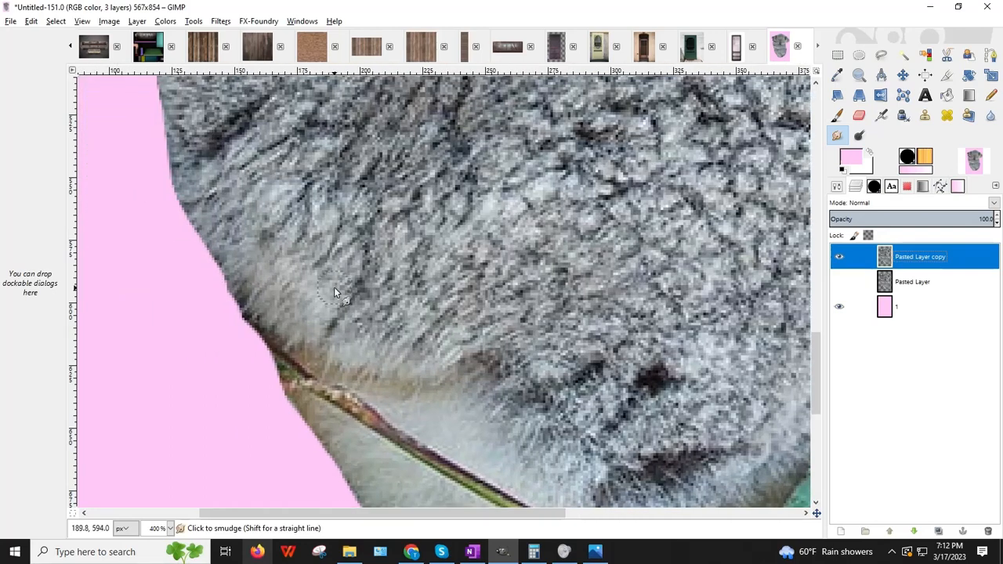
scroll(332, 291, "down", 6)
scroll(330, 294, "up", 4)
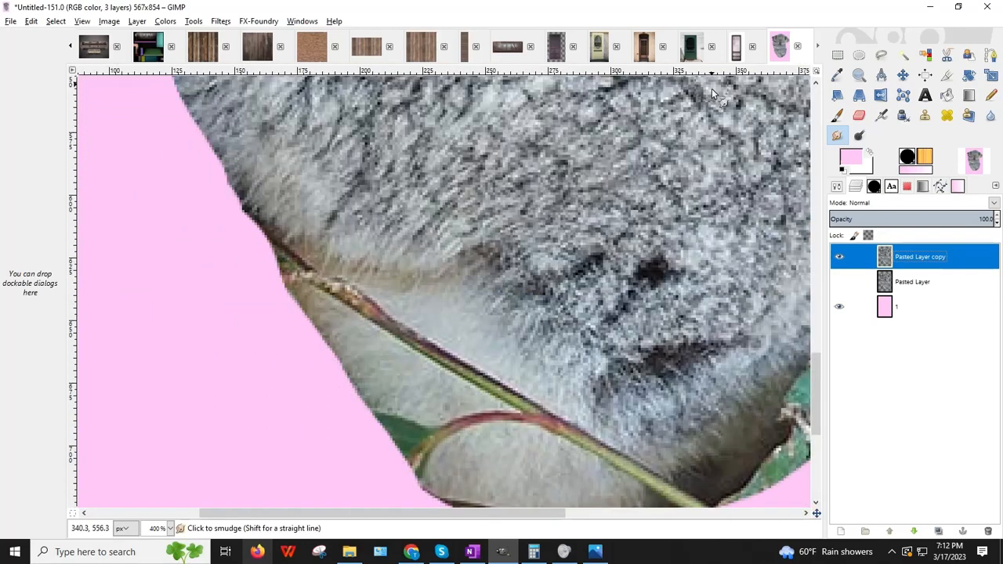
left_click(837, 55)
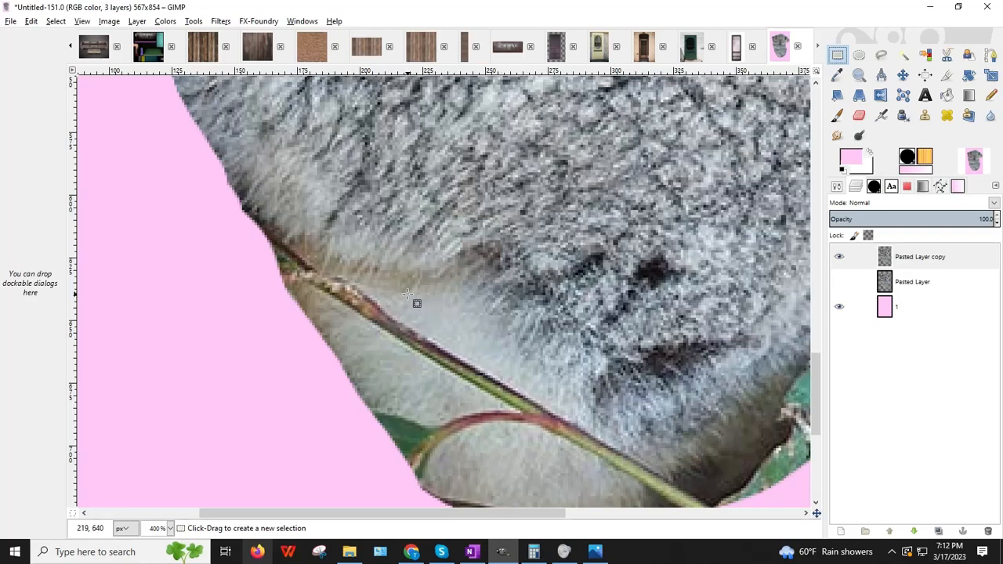
left_click_drag(407, 294, 471, 314)
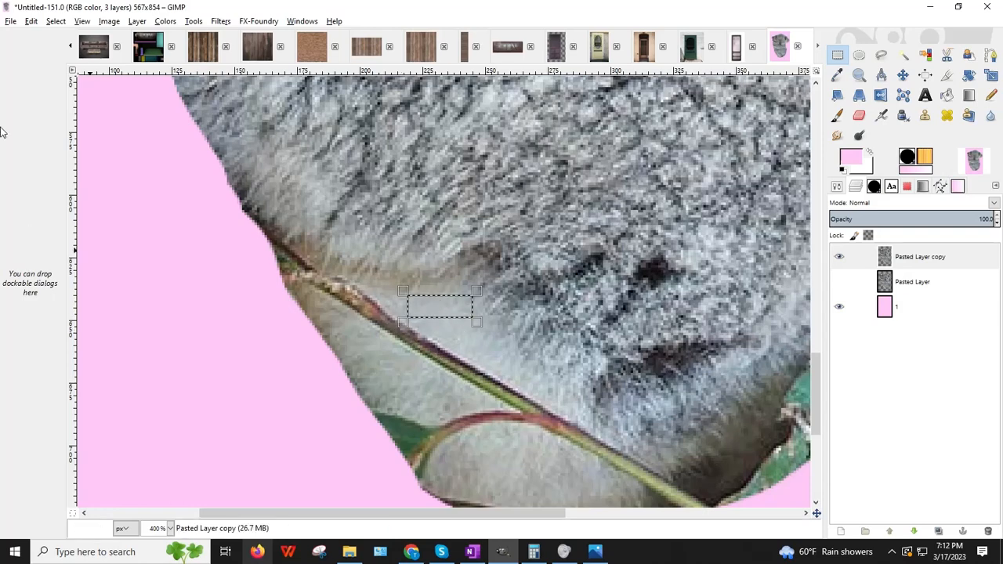
left_click(31, 21)
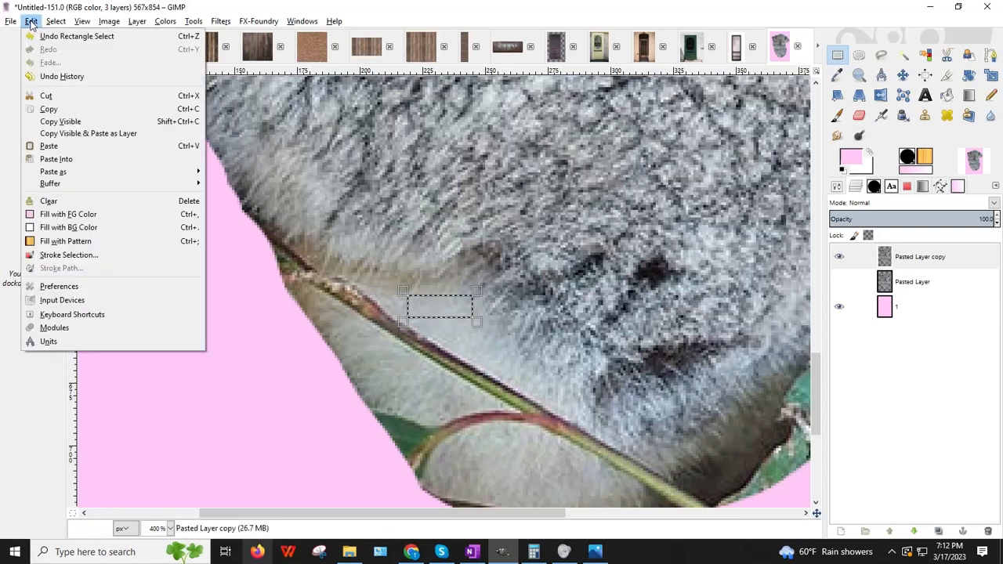
left_click(63, 121)
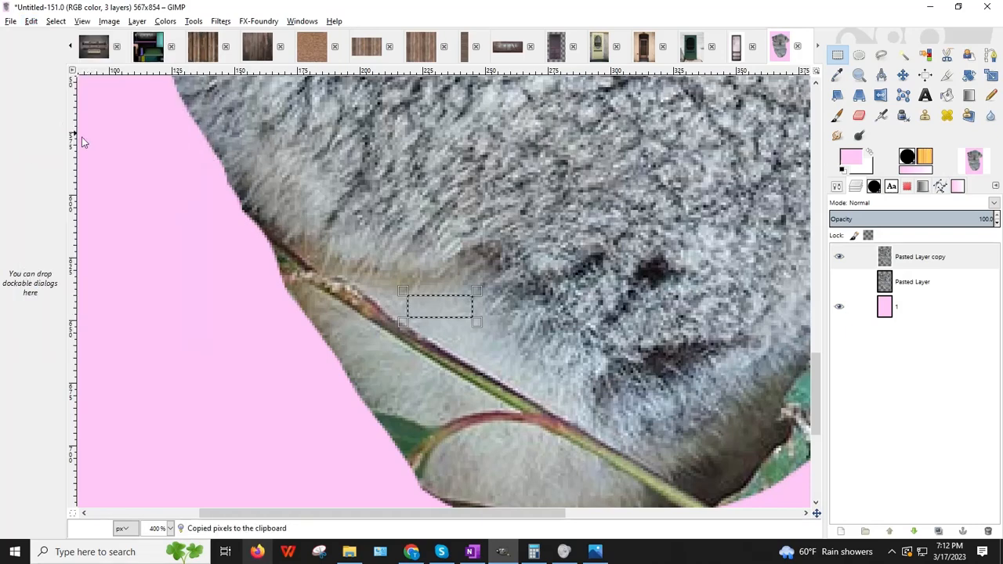
Step: Clear the selection and paste the copied fur as a new layer
left_click(167, 217)
left_click(32, 22)
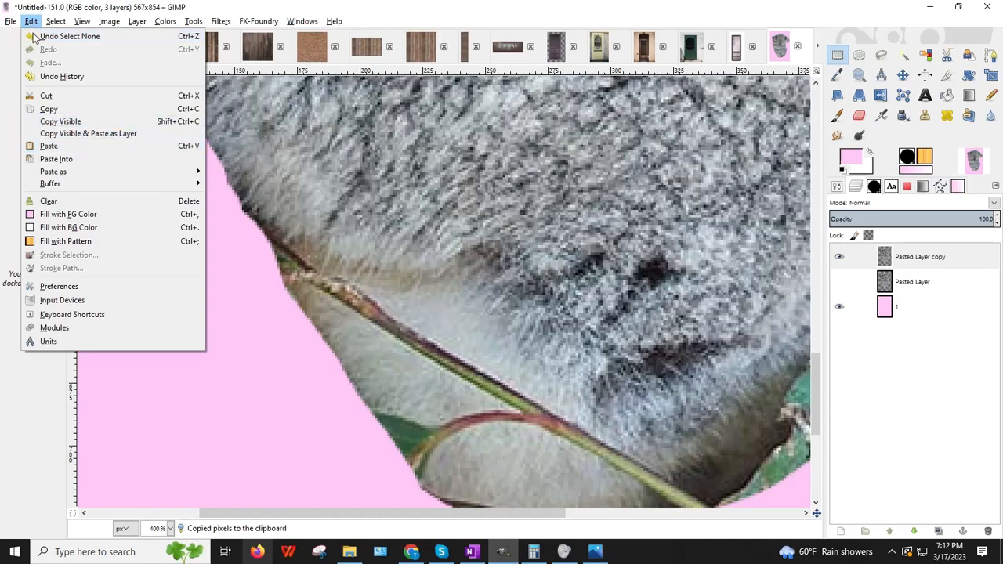
mouse_move(63, 171)
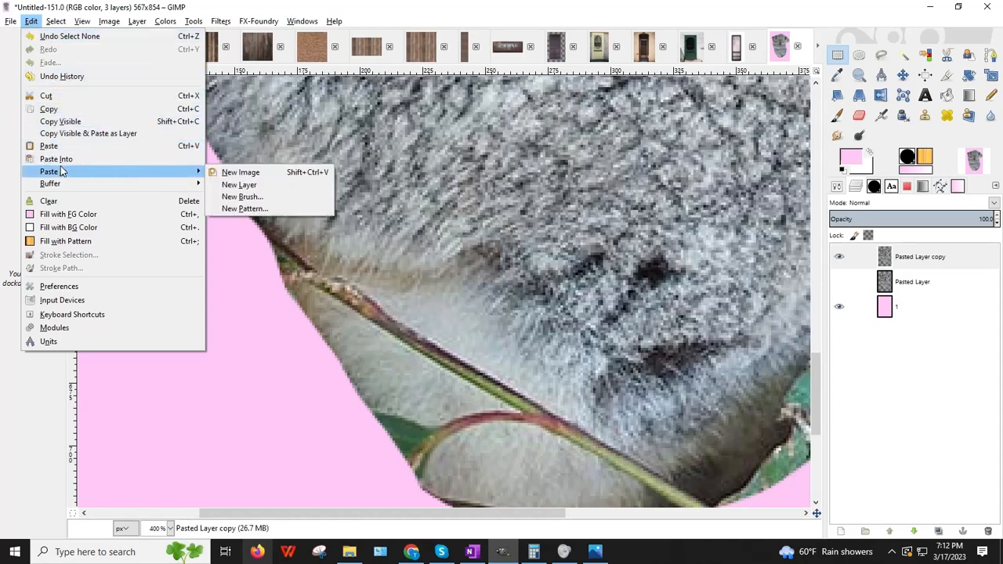
left_click(259, 184)
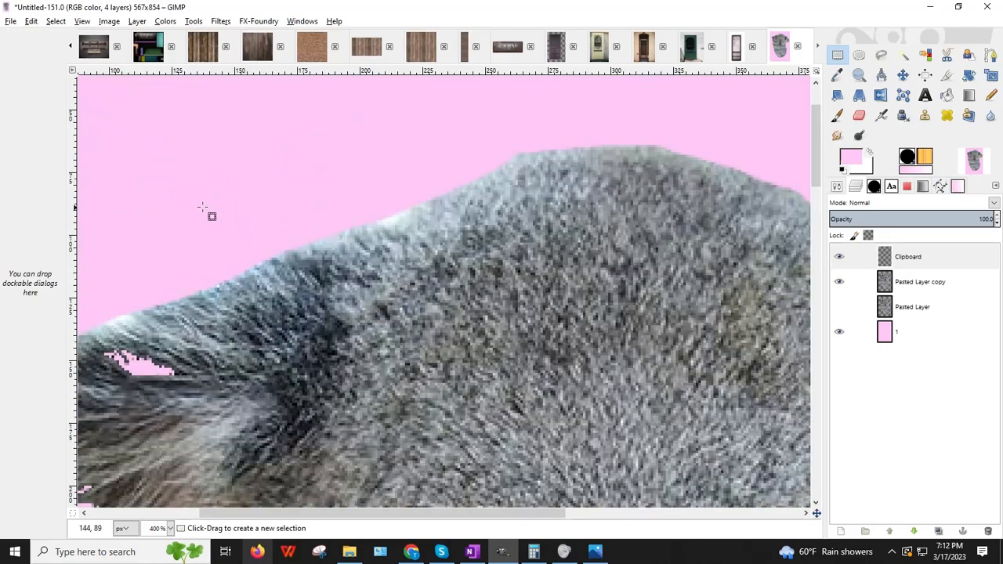
Step: Move the pasted fur patch from the canvas corner down to the pale fur beside the twig on the koala's lower belly
scroll(202, 208, "up", 2)
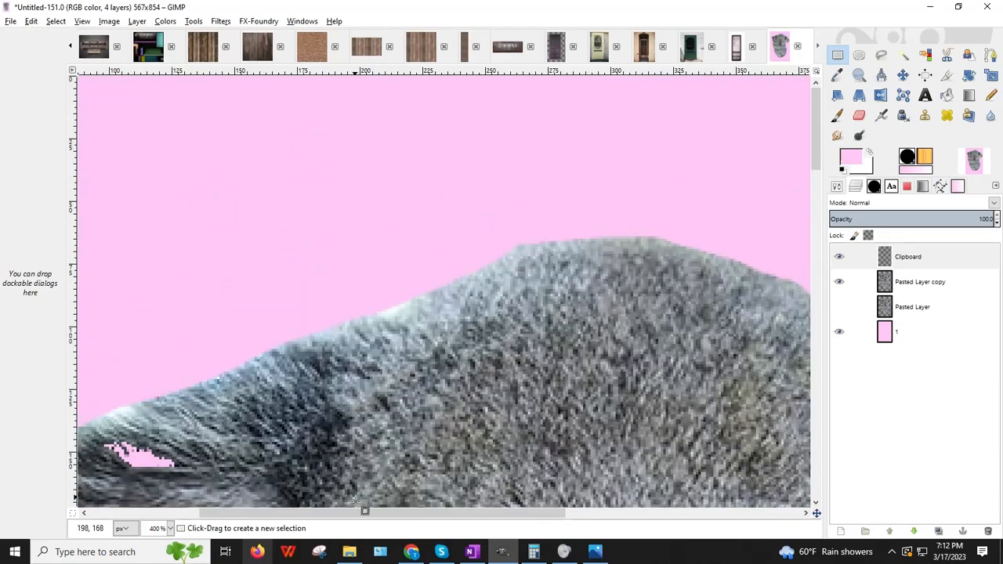
left_click_drag(364, 510, 255, 510)
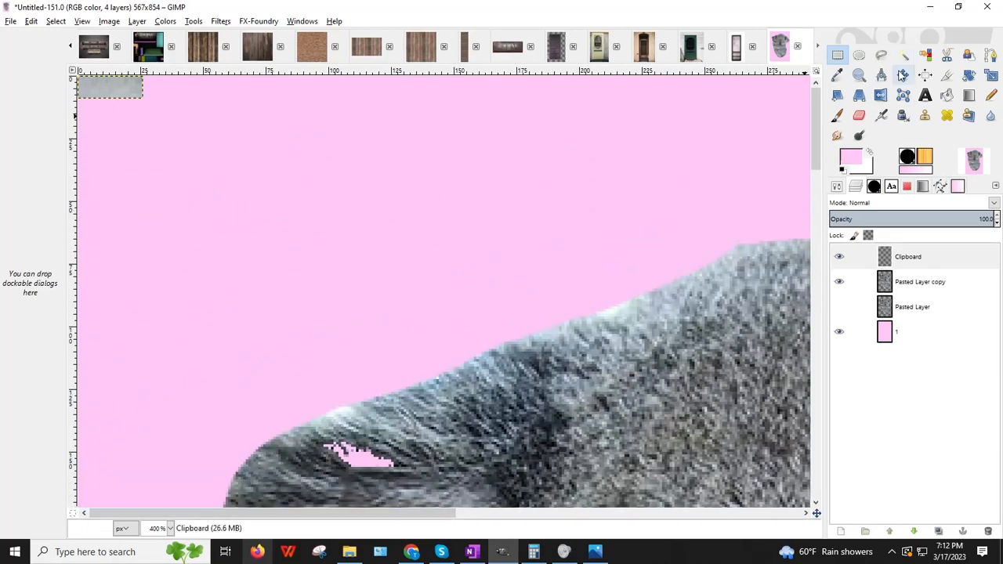
left_click(902, 75)
left_click_drag(131, 91, 619, 534)
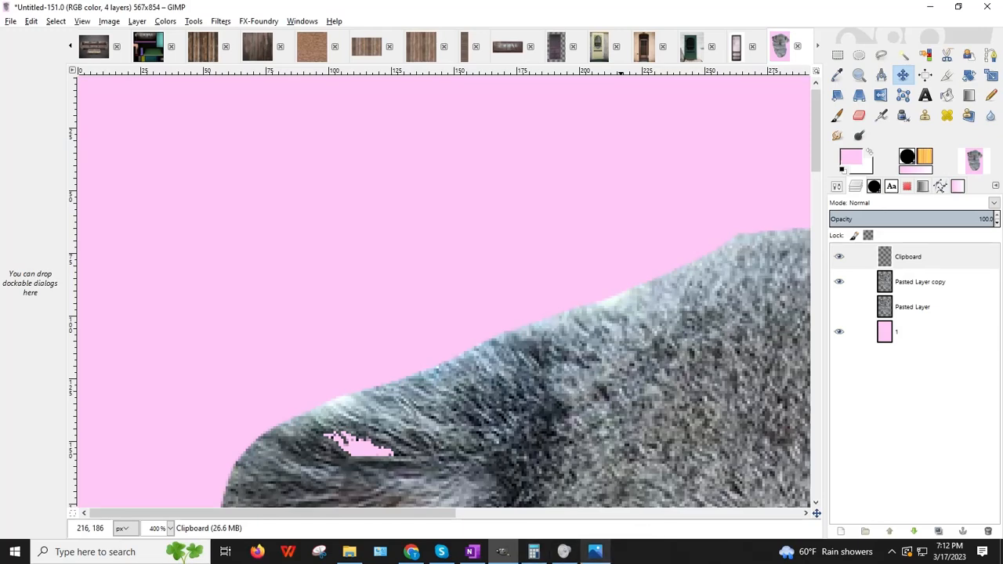
scroll(428, 306, "up", 1)
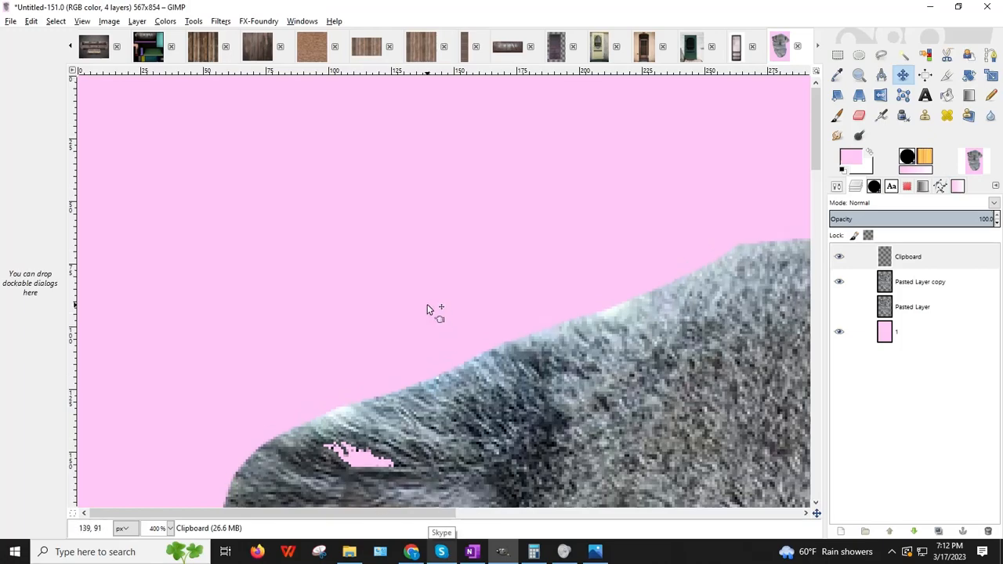
scroll(427, 306, "down", 8)
scroll(439, 306, "up", 4)
left_click_drag(579, 329, 707, 392)
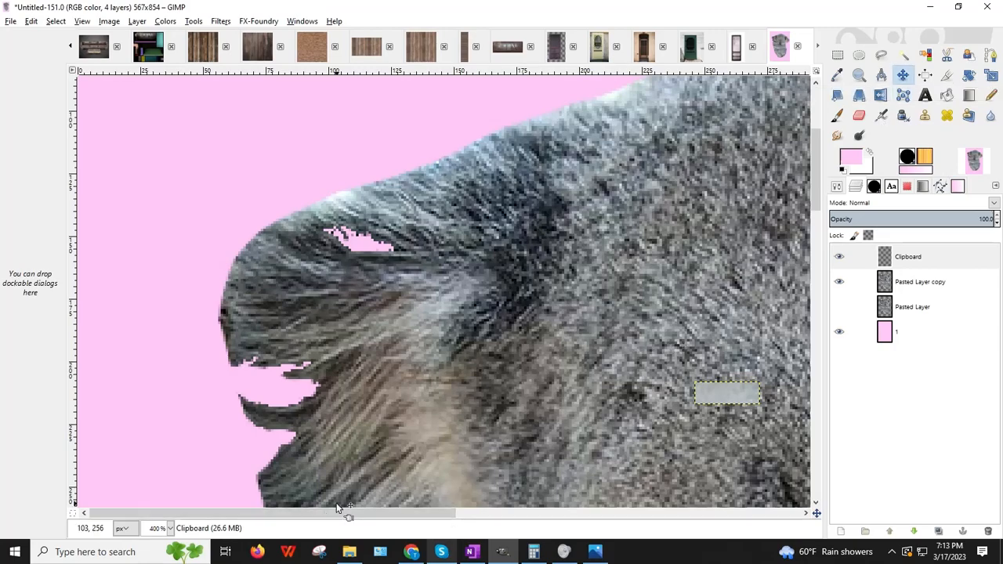
left_click_drag(404, 512, 561, 512)
scroll(498, 400, "down", 5)
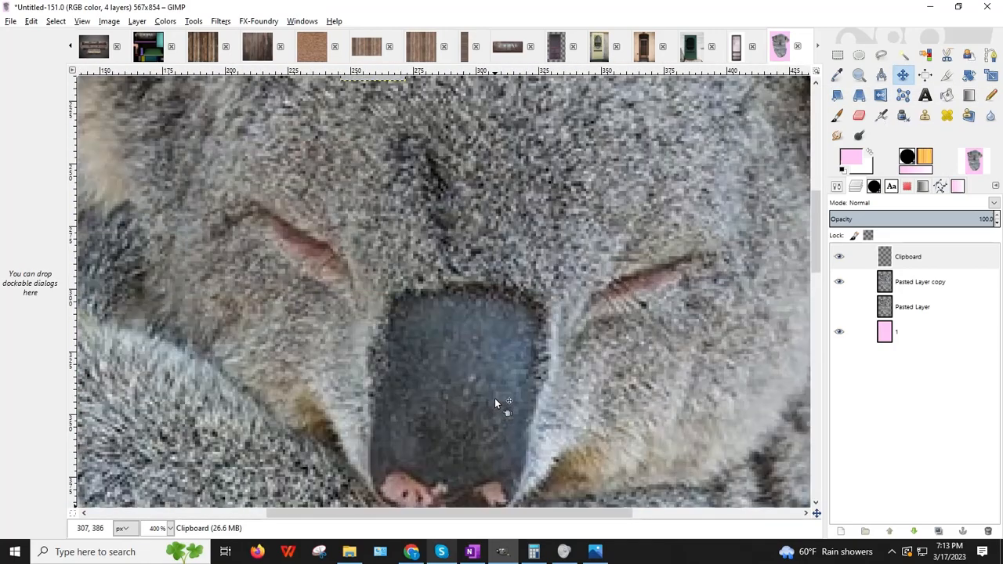
scroll(392, 179, "up", 1)
left_click_drag(376, 171, 436, 492)
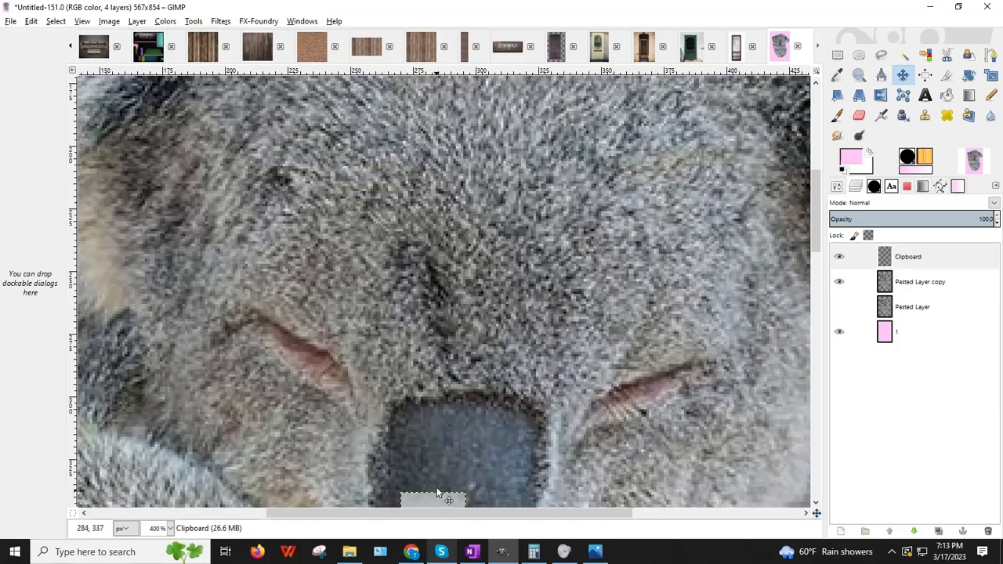
scroll(468, 416, "down", 5)
scroll(467, 416, "up", 2)
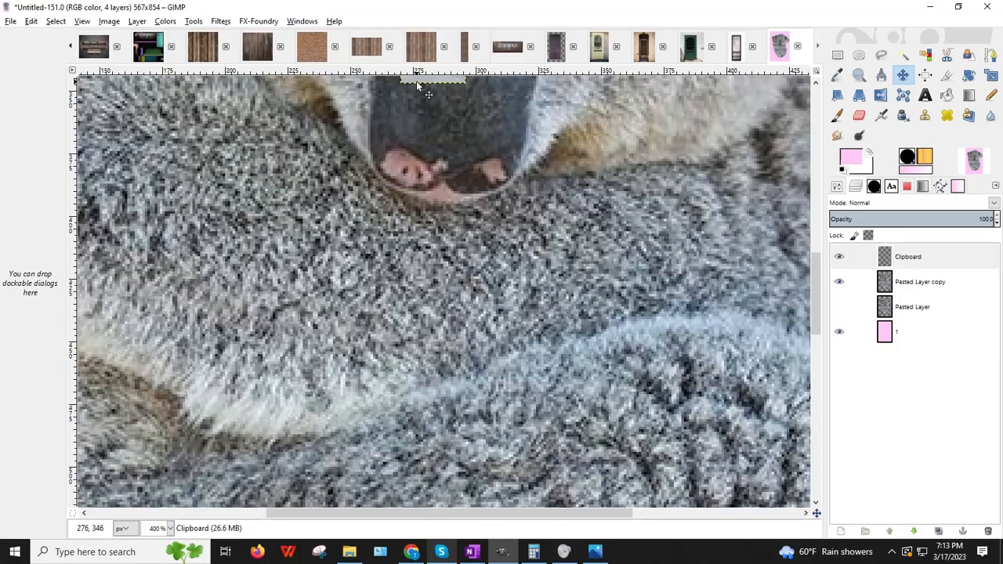
left_click_drag(418, 86, 430, 438)
scroll(429, 439, "down", 4)
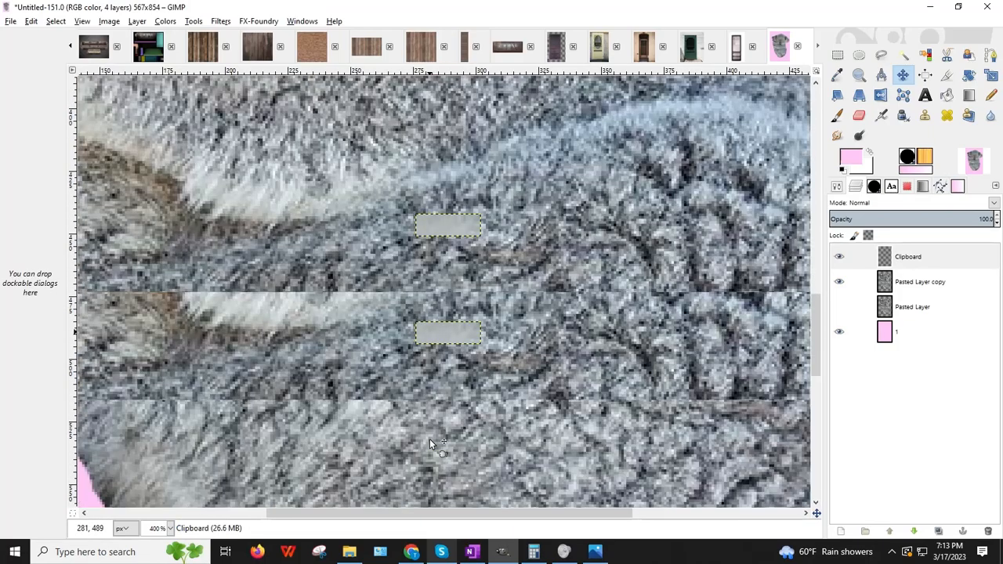
left_click_drag(448, 224, 448, 406)
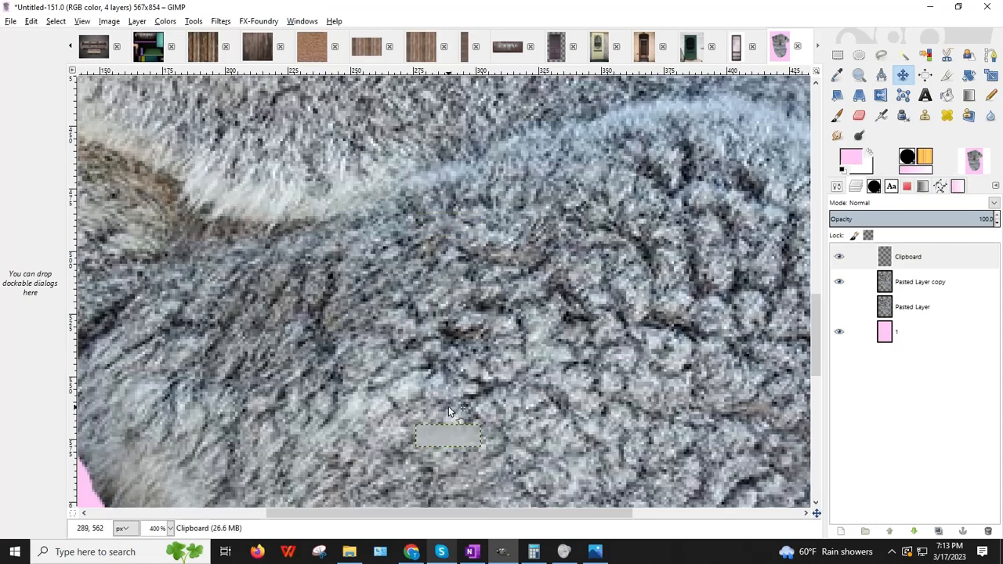
scroll(448, 406, "down", 4)
left_click_drag(439, 221, 357, 361)
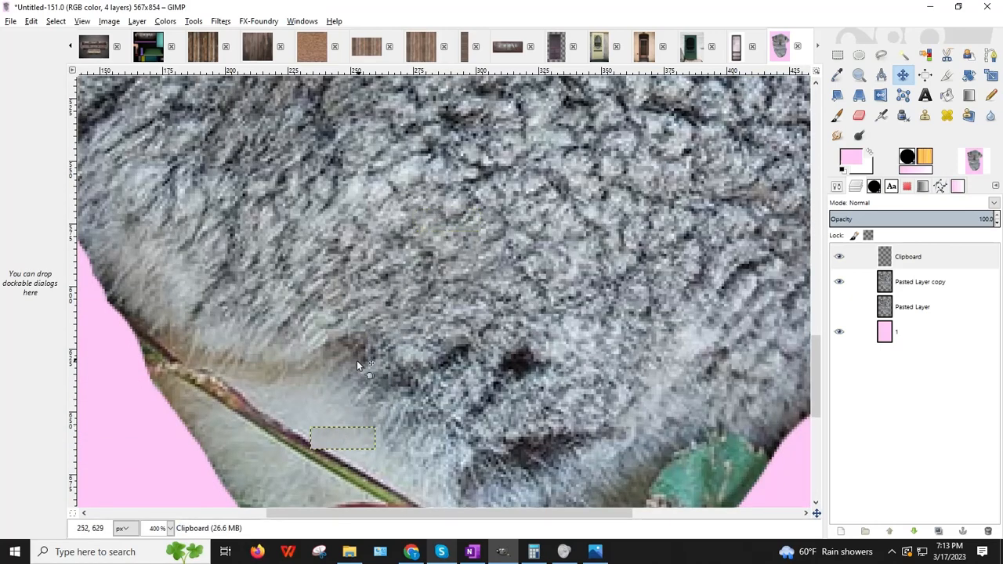
scroll(360, 352, "down", 4)
left_click_drag(361, 511, 324, 506)
scroll(313, 475, "up", 2)
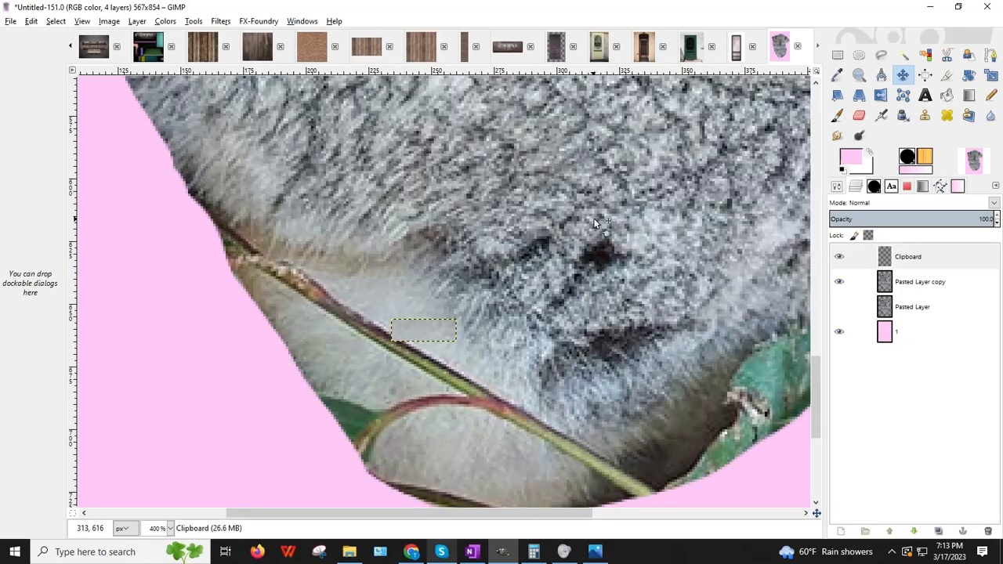
Step: Rotate the fur patch by 30.43° to match the twig's slant and move it over the twig's middle section
left_click(968, 75)
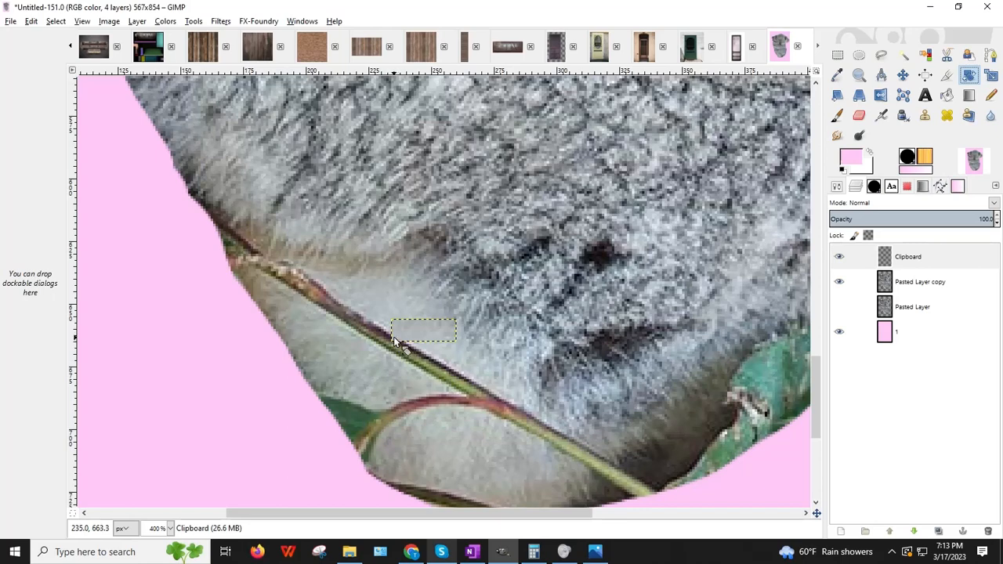
left_click_drag(394, 341, 390, 318)
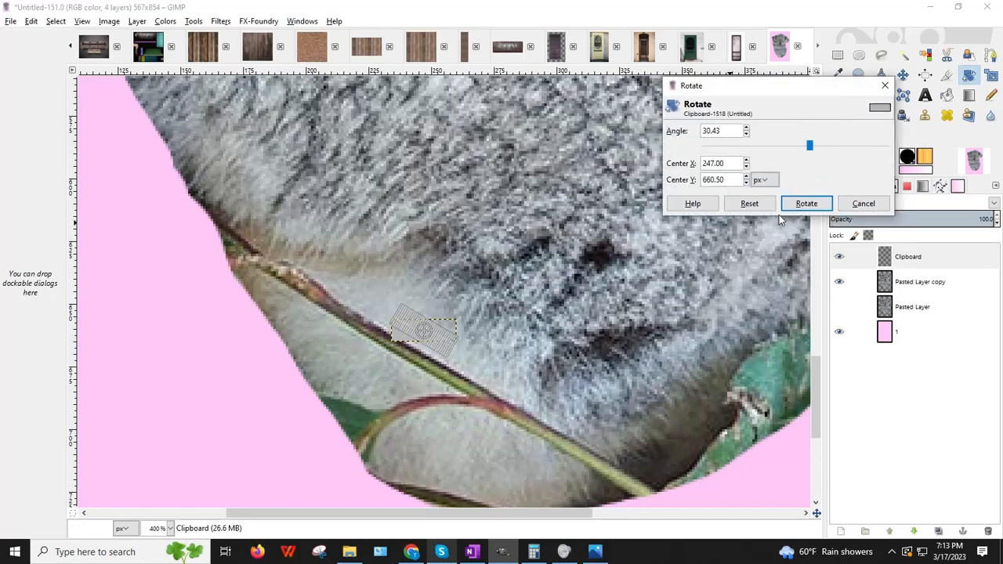
left_click(806, 204)
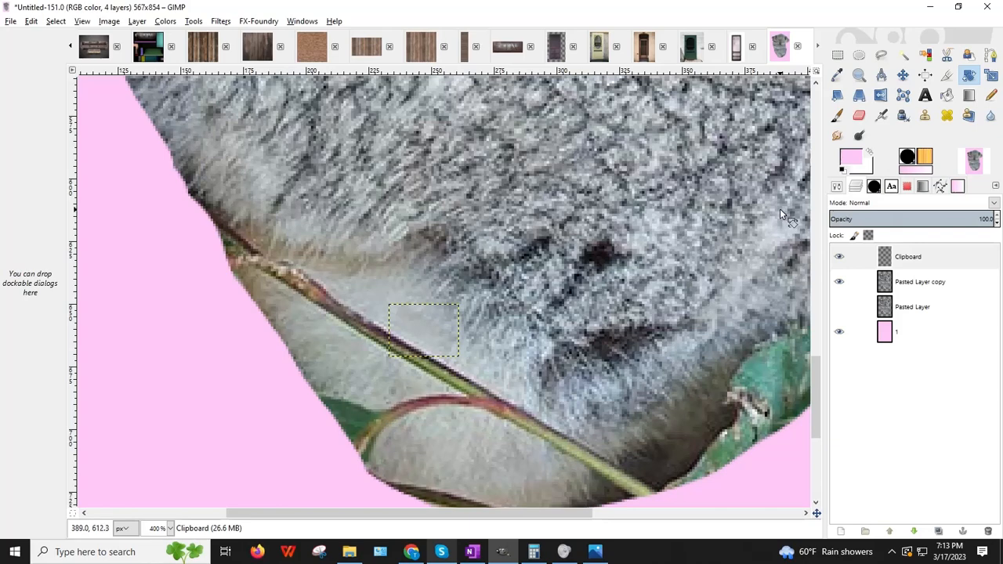
left_click(904, 74)
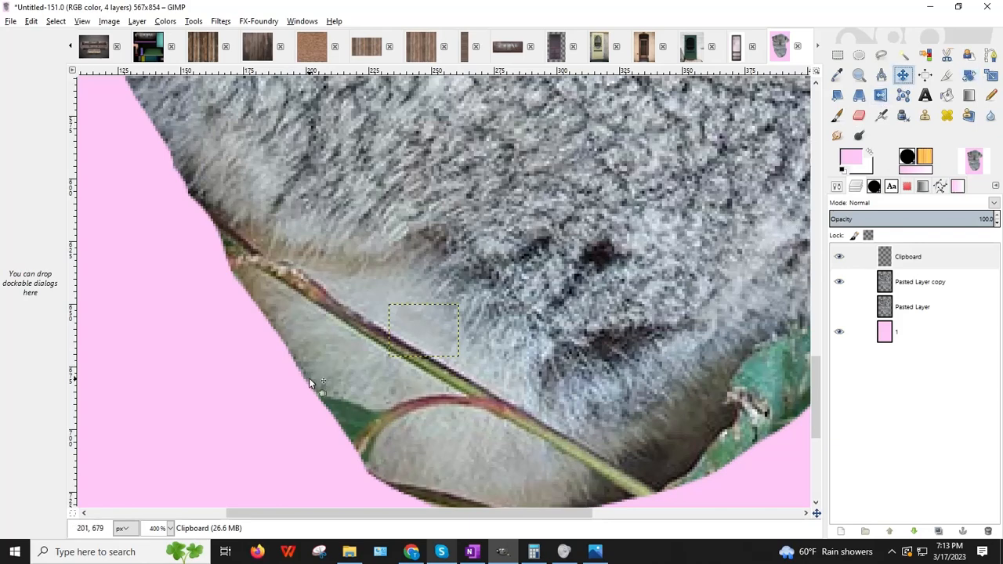
left_click_drag(418, 324, 381, 339)
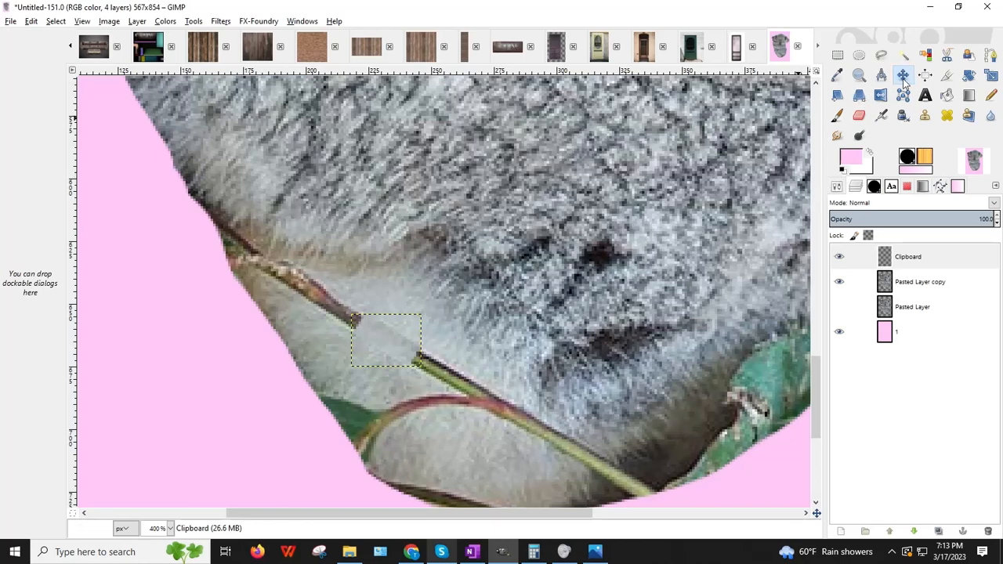
Step: Rotate the pasted fur patch on the belly twig by -34.05°
left_click(969, 74)
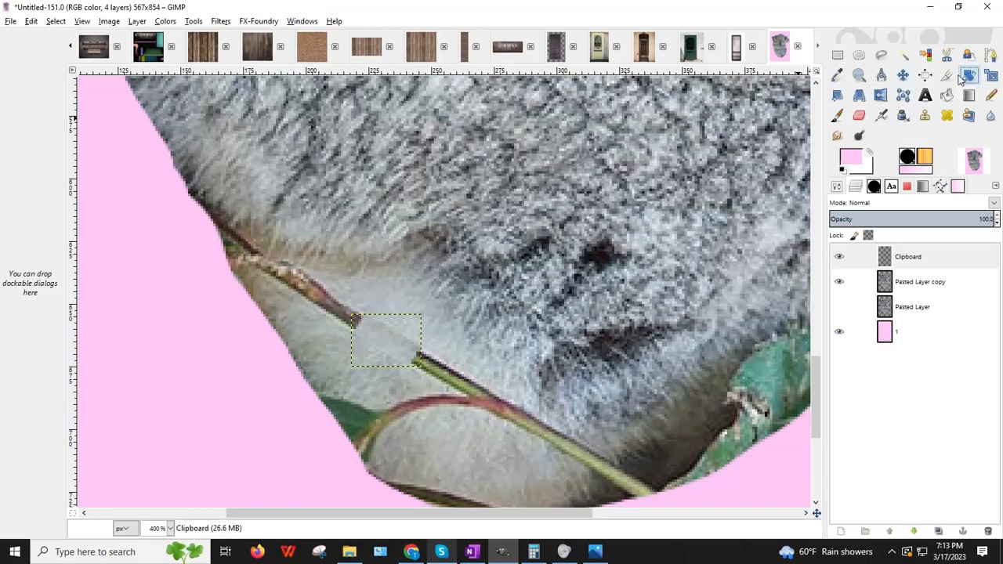
left_click(415, 317)
left_click_drag(415, 317, 398, 282)
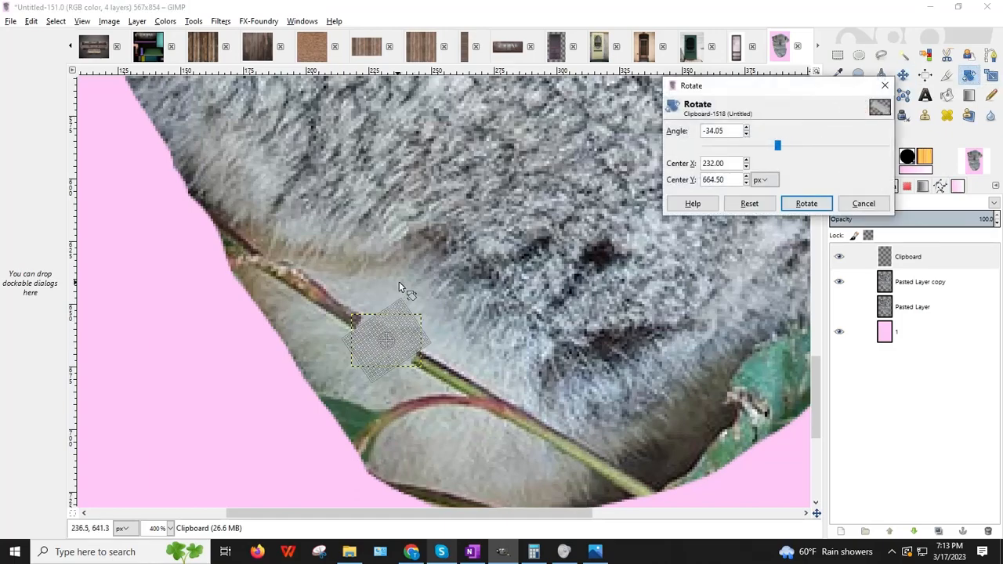
left_click(806, 202)
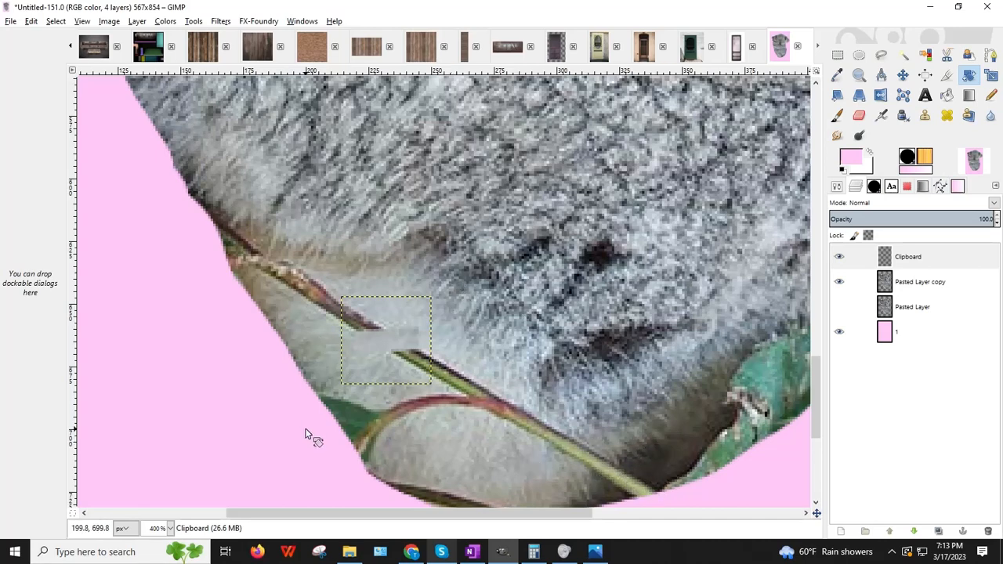
Step: Delete the pasted fur patch layer Clipboard
left_click(170, 528)
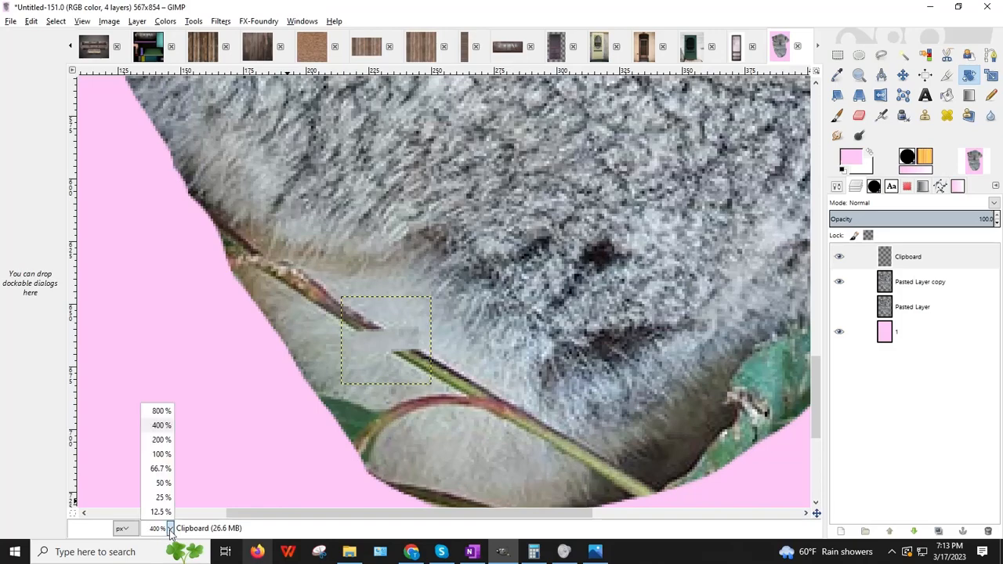
left_click(161, 454)
left_click(170, 529)
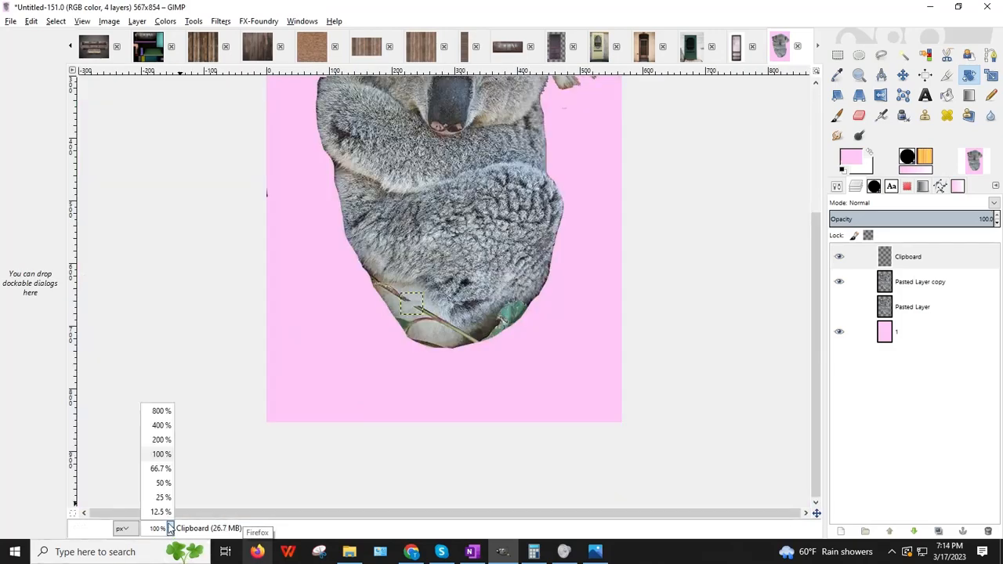
left_click(161, 440)
scroll(666, 336, "up", 2)
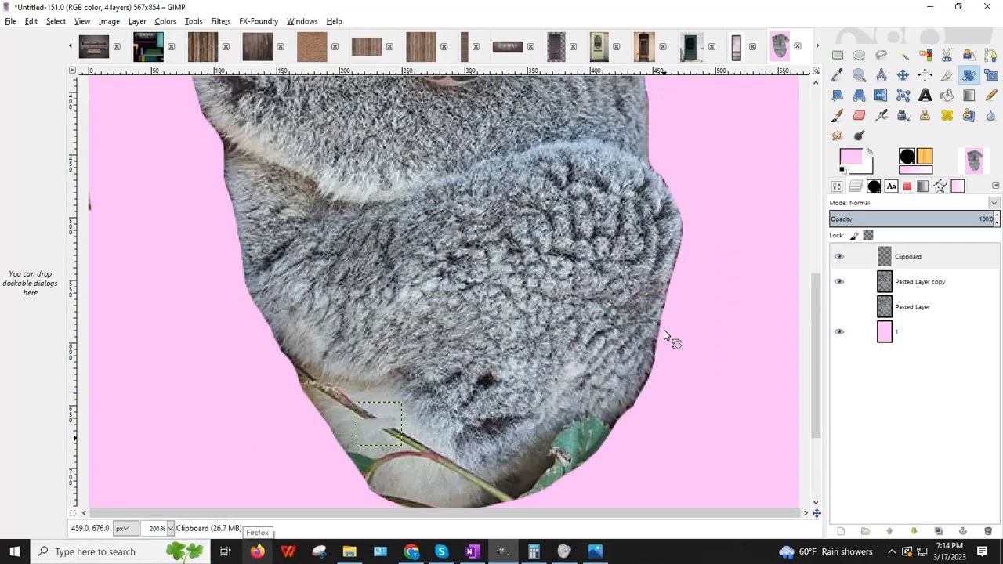
right_click(901, 256)
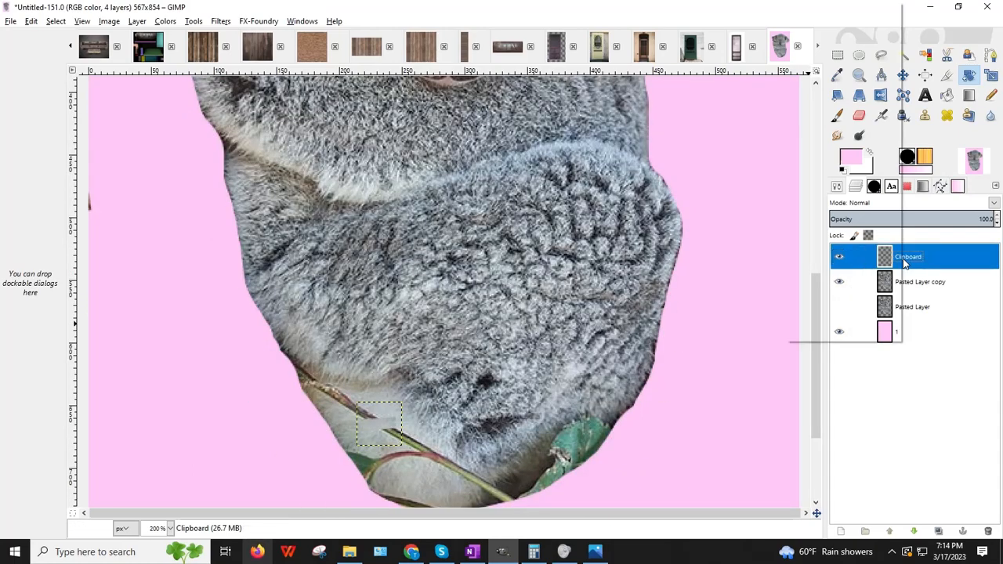
left_click(837, 106)
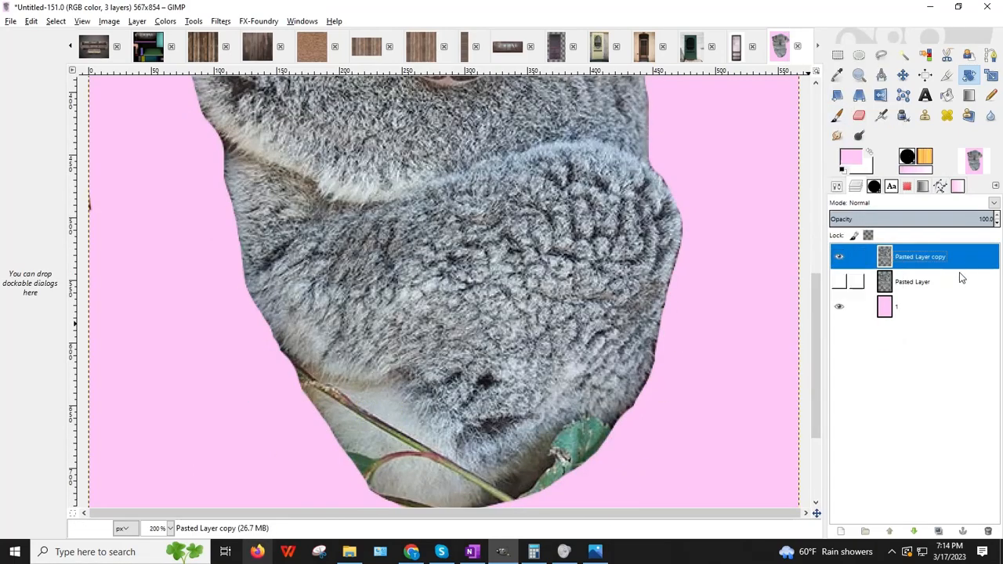
Step: Erase the koala's lower belly with its twigs and leaves, using the Eraser with the Hardness 100 brush at size 63.44
left_click(838, 57)
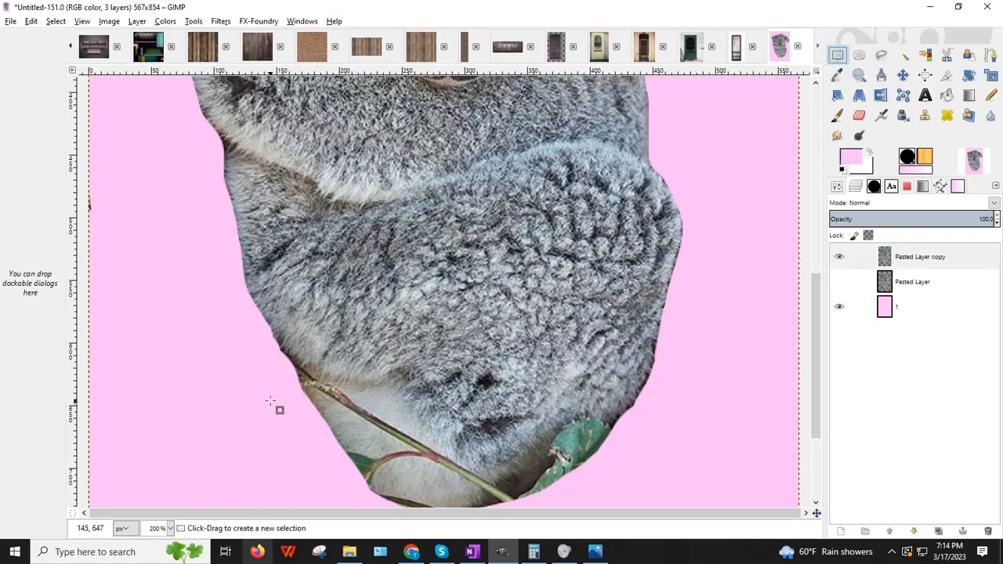
left_click(857, 116)
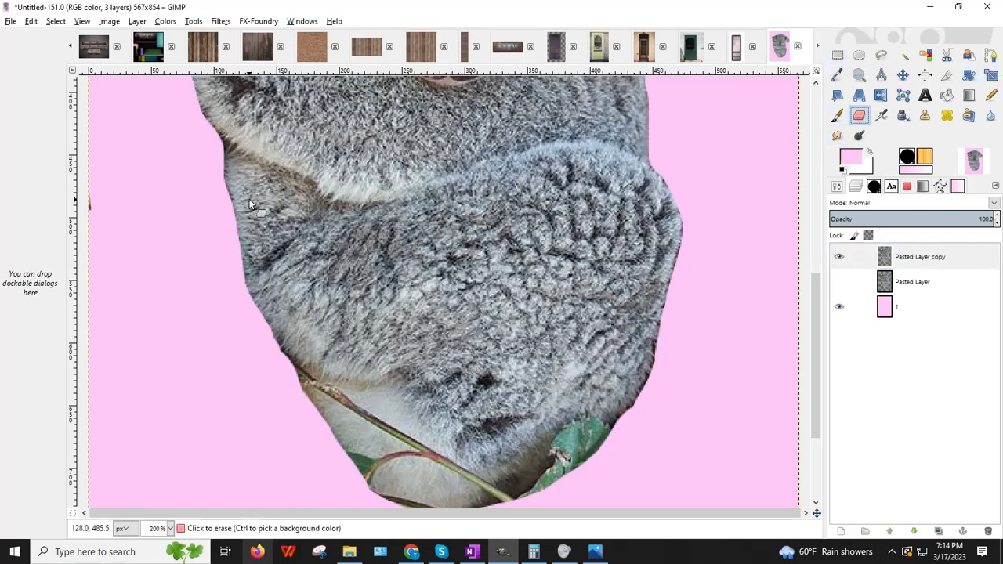
left_click(837, 187)
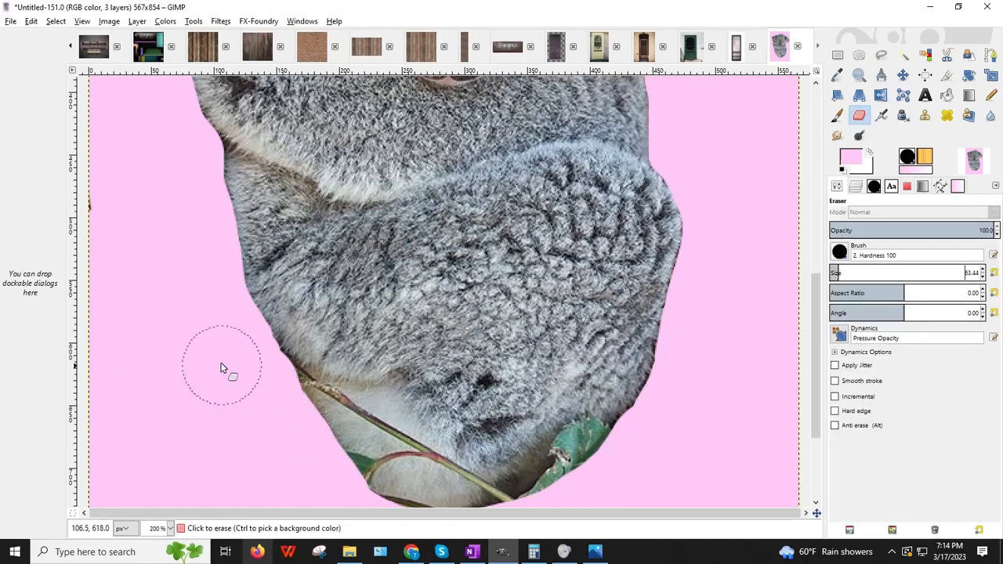
mouse_move(227, 349)
left_mouse_down()
mouse_move(285, 399)
mouse_move(351, 426)
mouse_move(479, 443)
mouse_move(635, 426)
mouse_move(513, 467)
mouse_move(440, 441)
mouse_move(490, 443)
mouse_move(621, 412)
mouse_move(687, 367)
mouse_move(729, 317)
mouse_move(658, 389)
mouse_move(709, 320)
mouse_move(719, 326)
mouse_move(575, 479)
mouse_move(216, 495)
mouse_move(494, 512)
mouse_move(308, 521)
mouse_move(81, 510)
left_mouse_up()
scroll(573, 378, "up", 5)
scroll(573, 379, "down", 3)
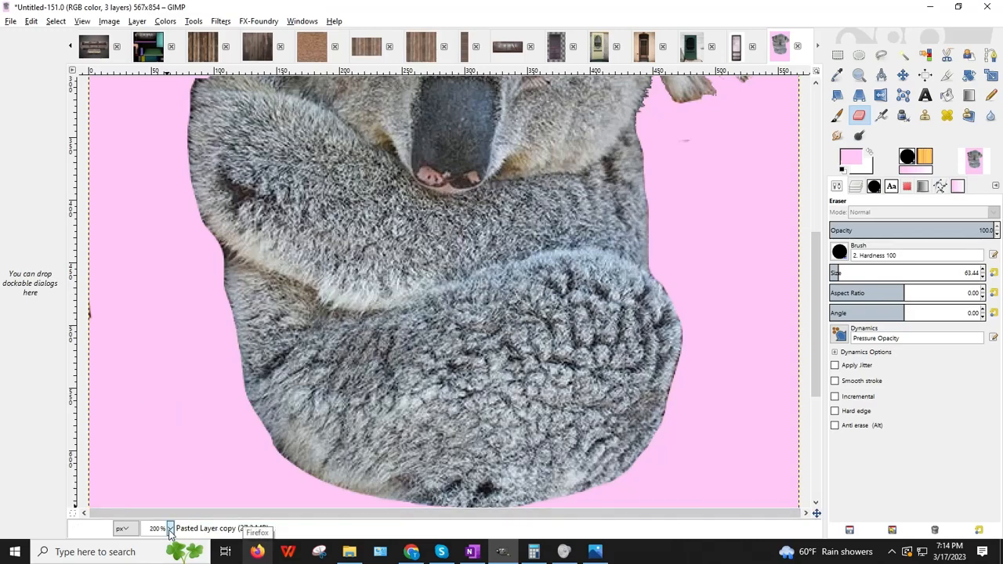
left_click(169, 528)
left_click(163, 454)
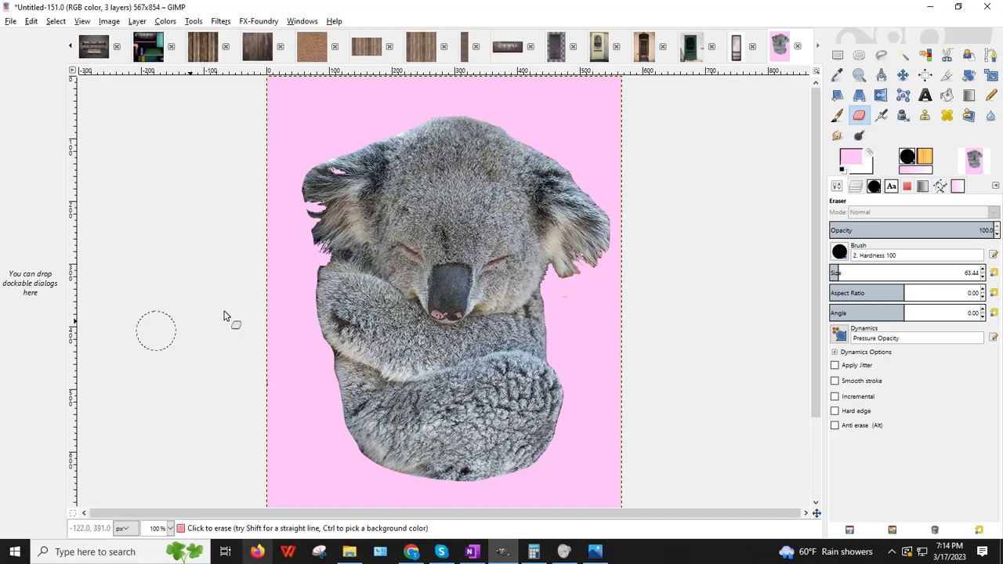
Step: Set the eraser size to 17.65 and trim the rough fur edge down the right side of the koala's body
left_click(169, 529)
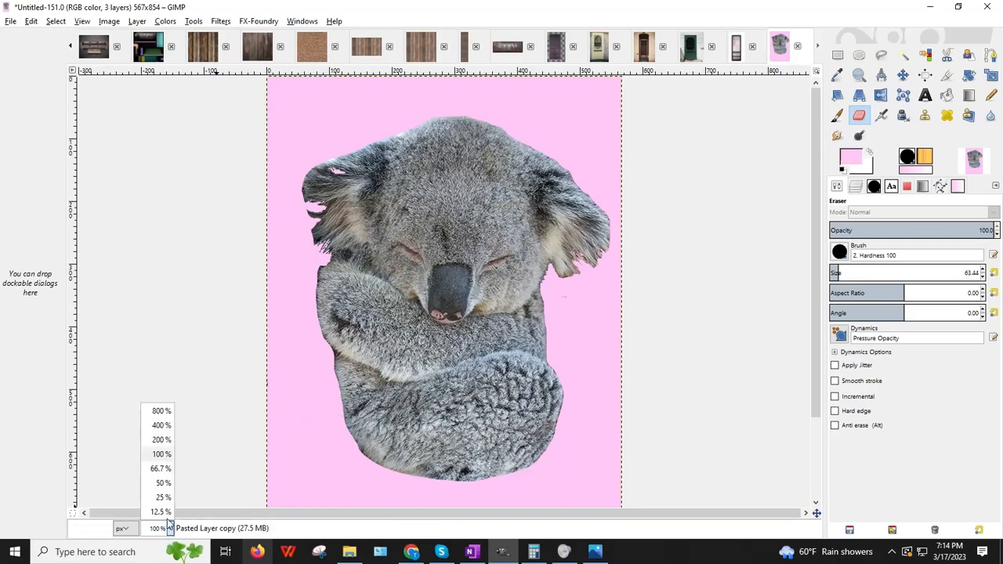
left_click(160, 441)
scroll(257, 417, "down", 8)
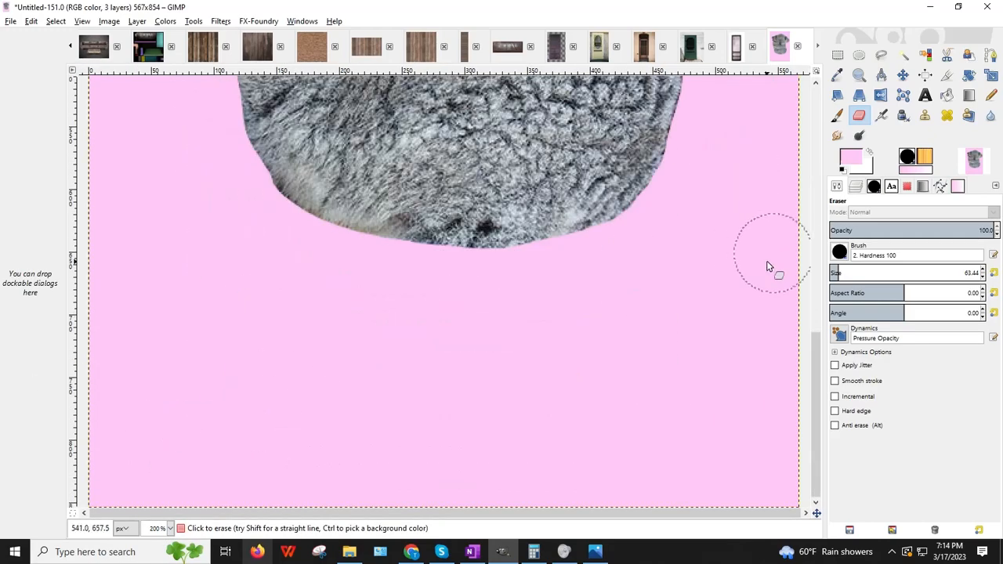
left_click(855, 188)
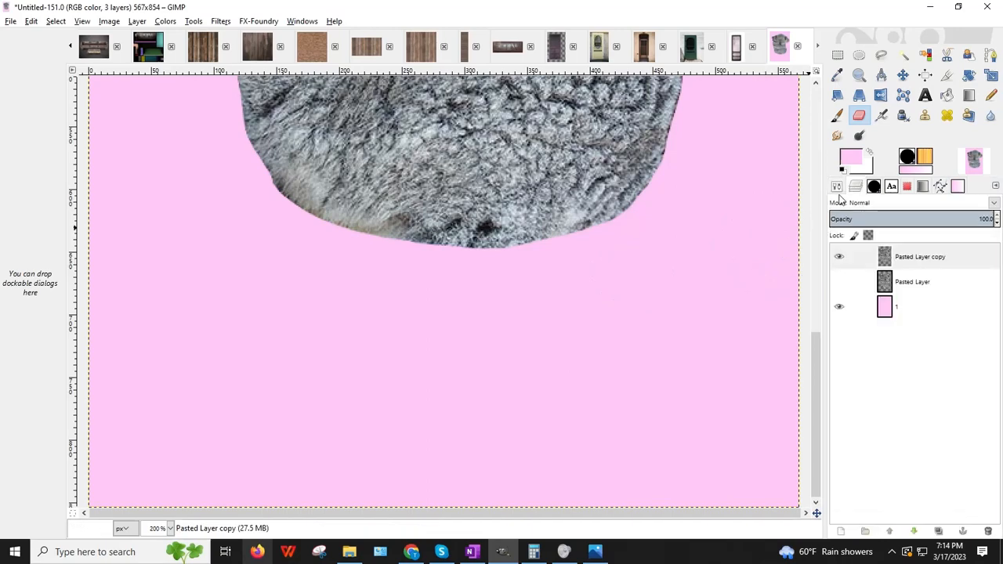
left_click(837, 187)
left_click(832, 273)
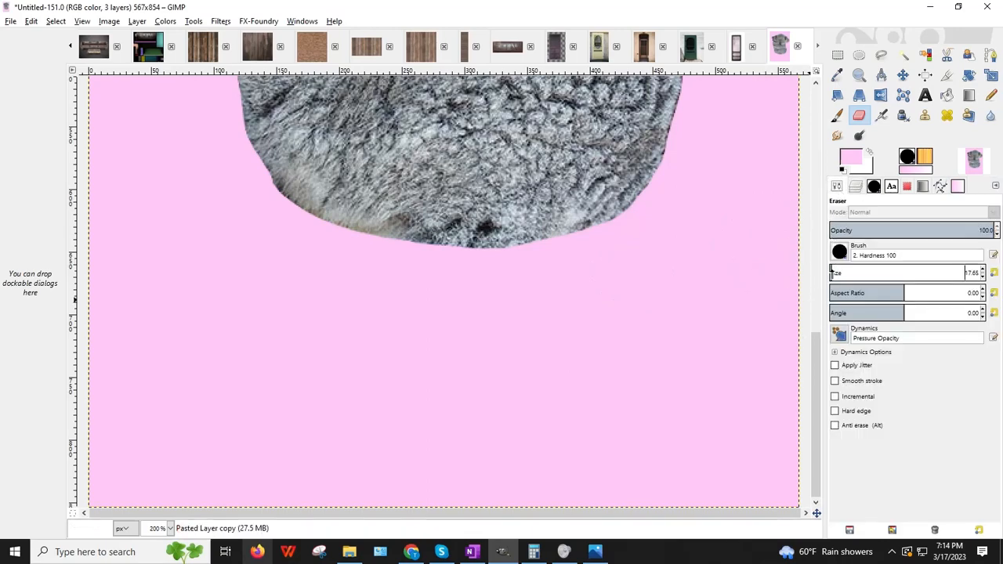
scroll(410, 297, "up", 8)
scroll(410, 295, "up", 3)
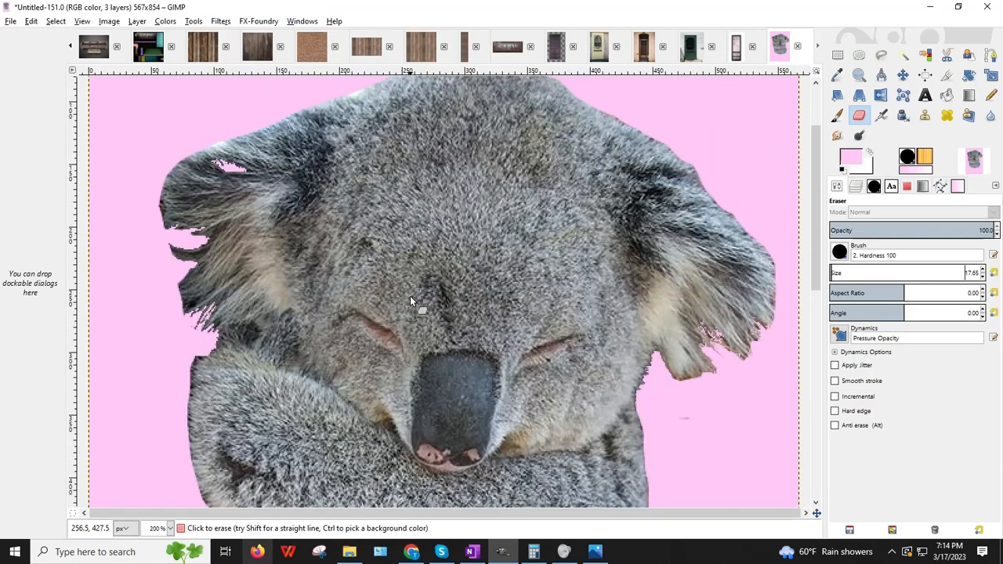
scroll(277, 342, "down", 5)
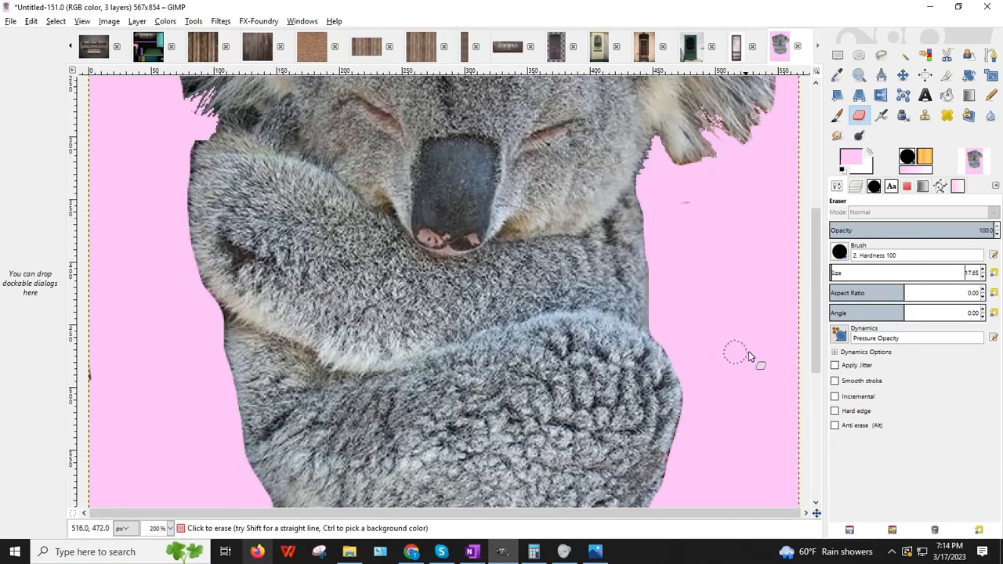
scroll(739, 353, "down", 3)
left_click_drag(654, 134, 663, 215)
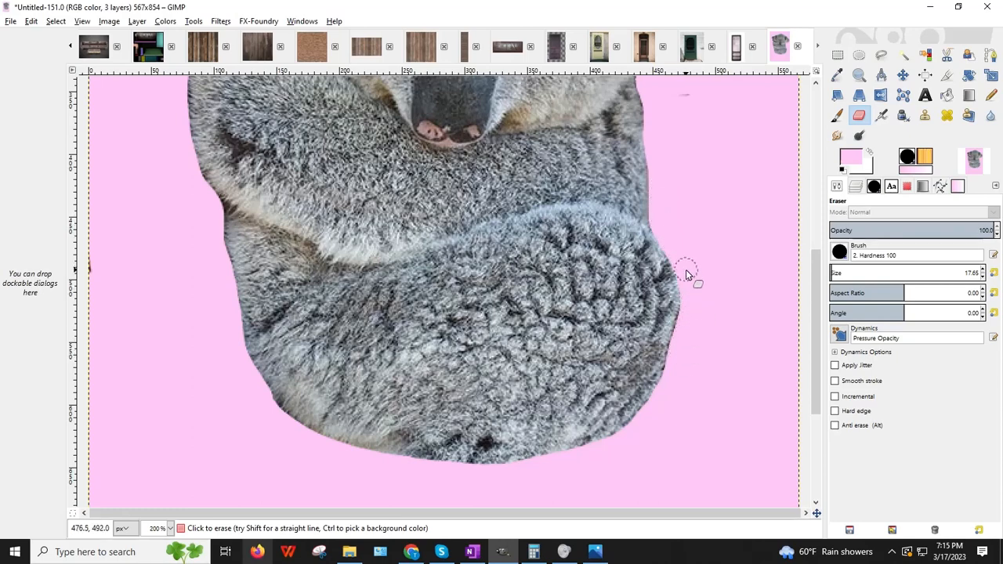
mouse_move(686, 270)
left_mouse_down()
mouse_move(689, 313)
mouse_move(658, 406)
mouse_move(637, 436)
mouse_move(582, 463)
left_mouse_up()
Step: Erase the uneven edges along the koala's left arm, left ear and head, plus the stray speck below the right ear
scroll(185, 306, "up", 2)
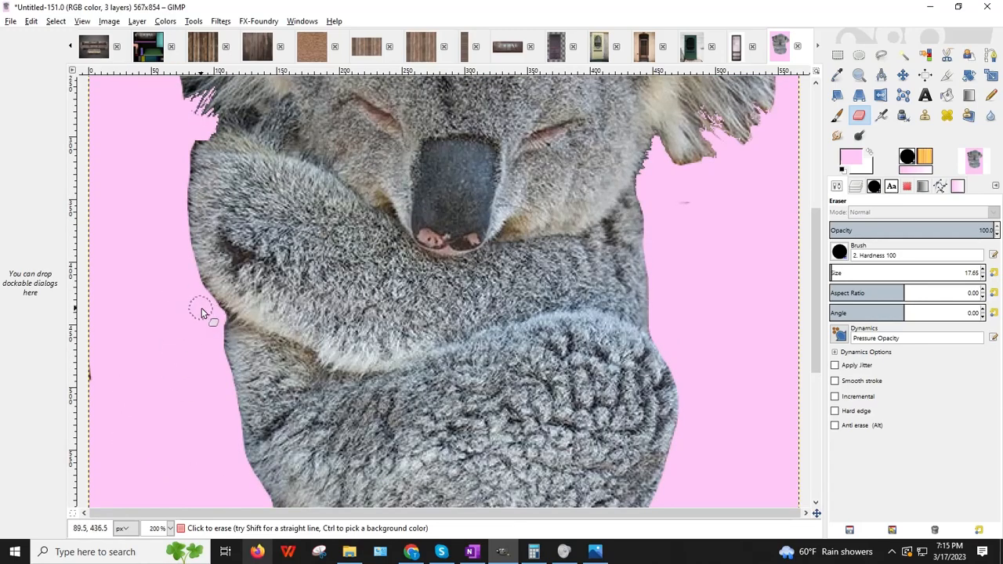
scroll(189, 378, "up", 2)
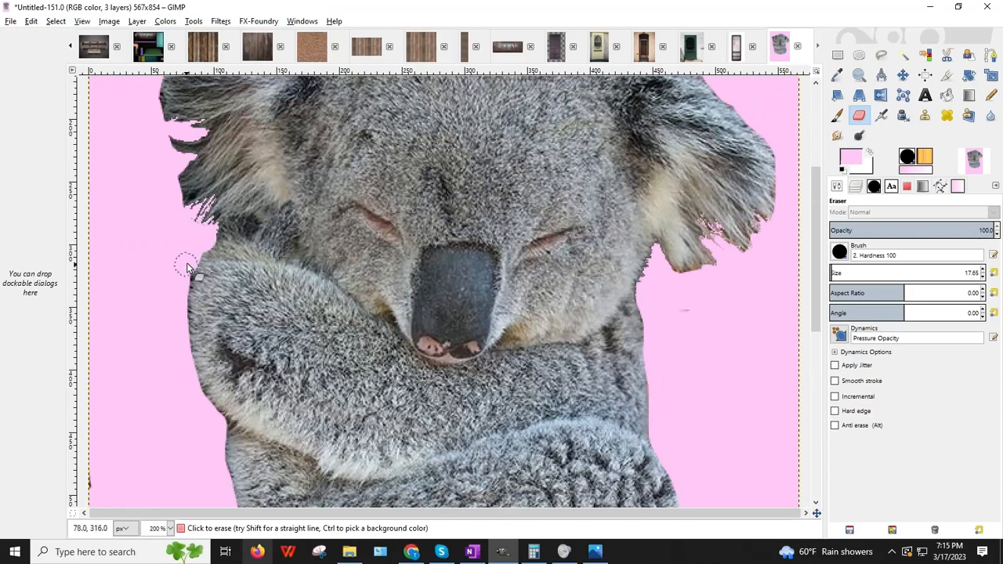
scroll(161, 336, "up", 2)
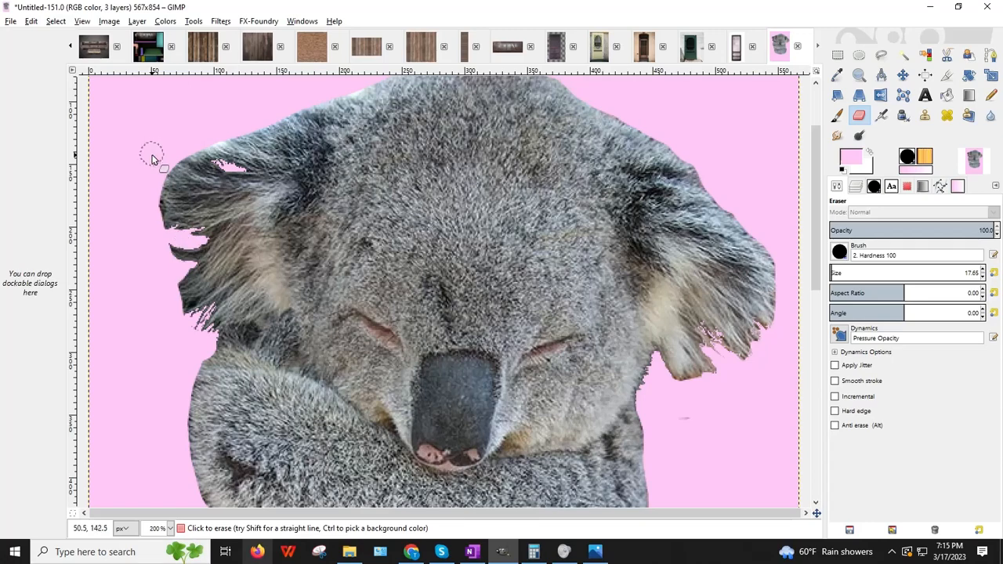
scroll(261, 286, "up", 2)
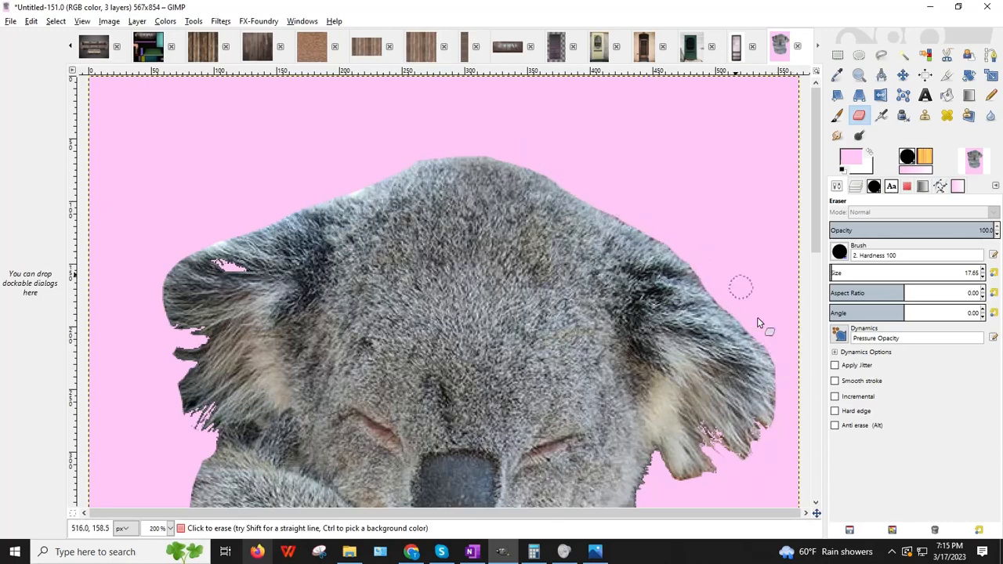
scroll(748, 297, "down", 5)
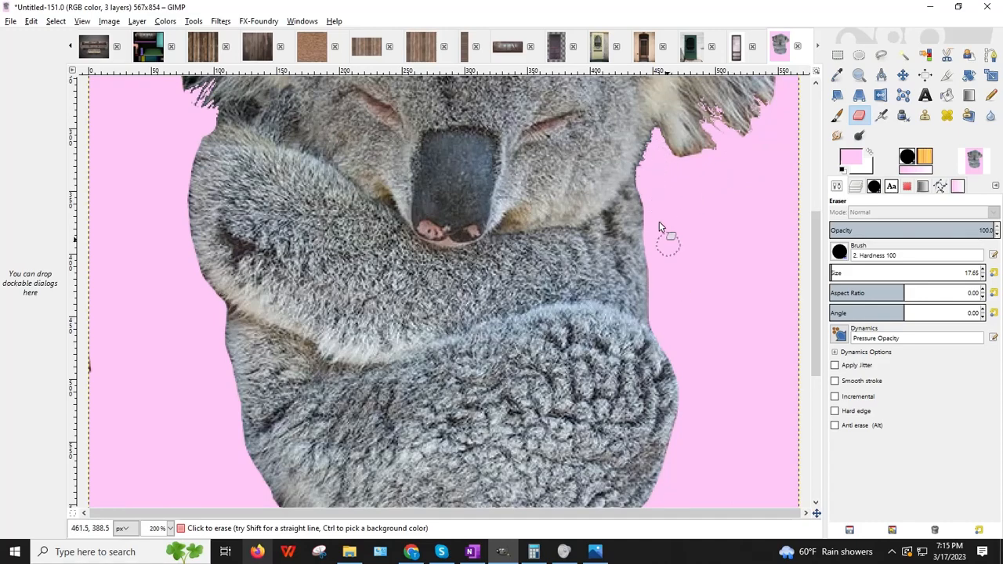
Step: Hide the pink background layer 1 and make the Pasted Layer copy active, with the whole cutout in view
left_click(170, 528)
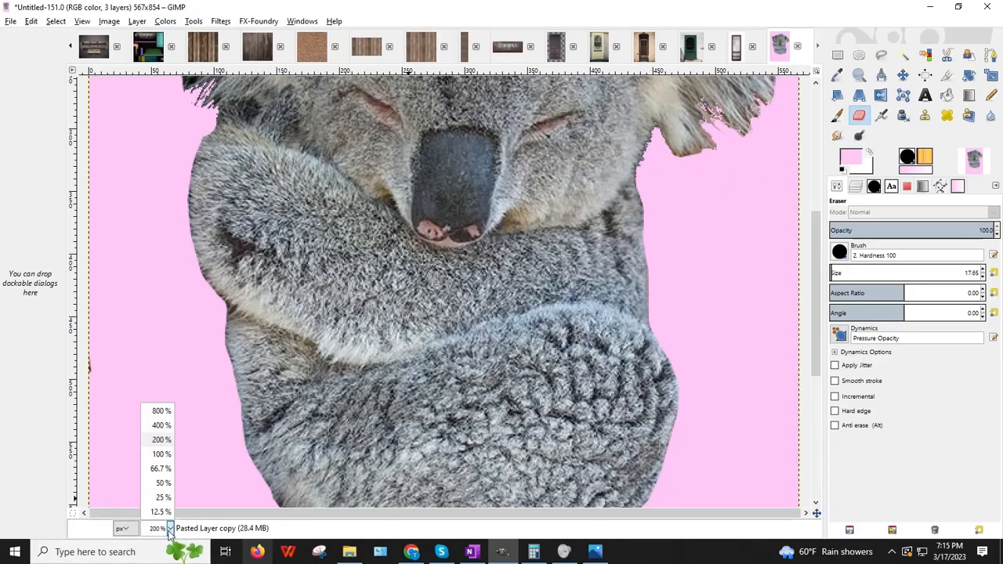
left_click(162, 454)
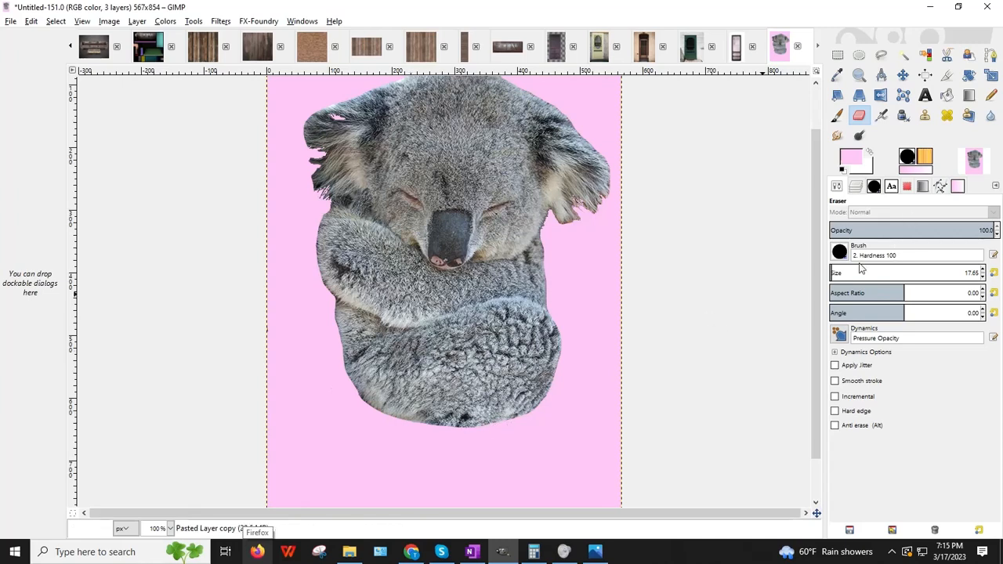
left_click(856, 188)
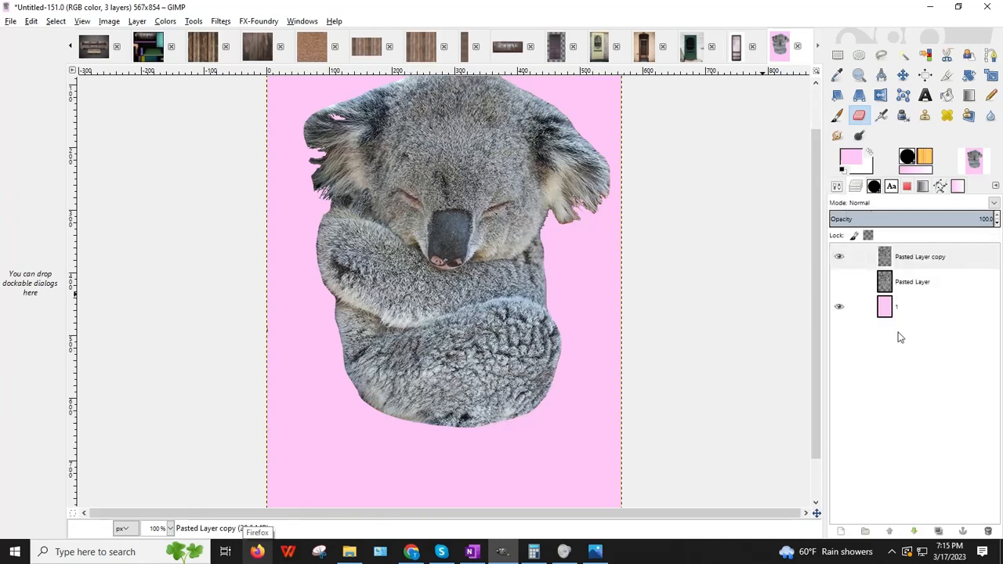
left_click(839, 308)
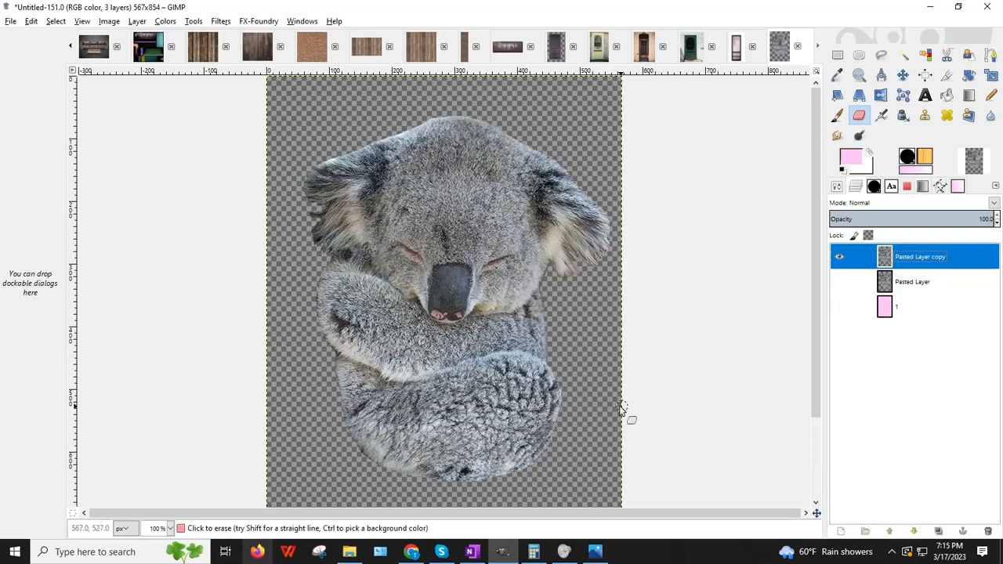
left_click(171, 530)
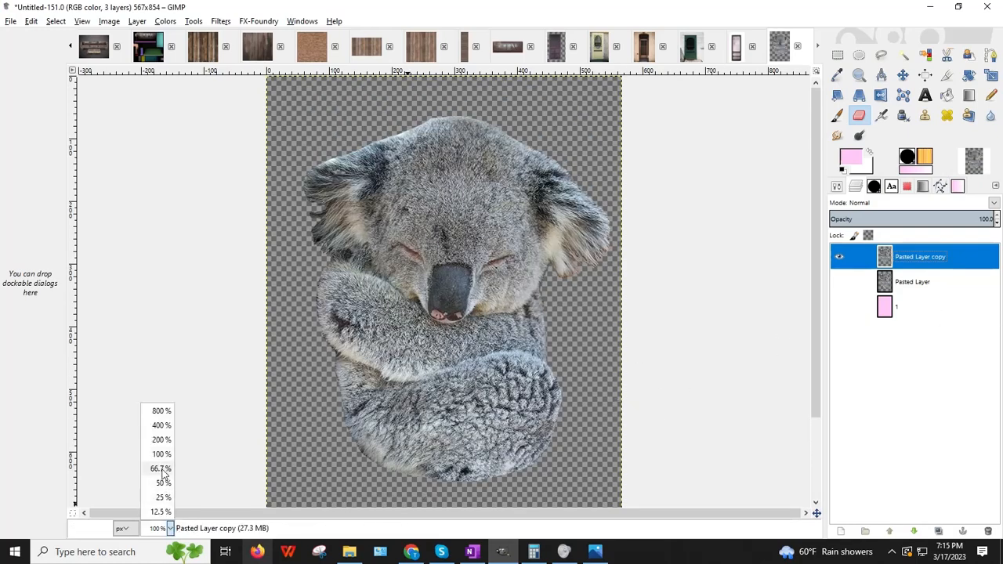
left_click(160, 469)
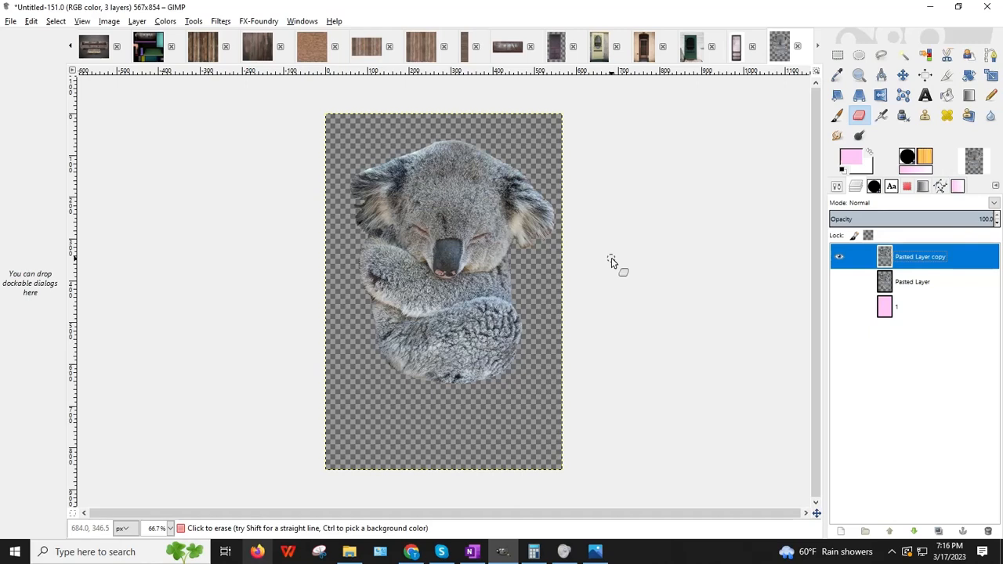
Step: Crop the image closely around the koala cutout, leaving only a narrow transparent margin on each side
left_click(948, 78)
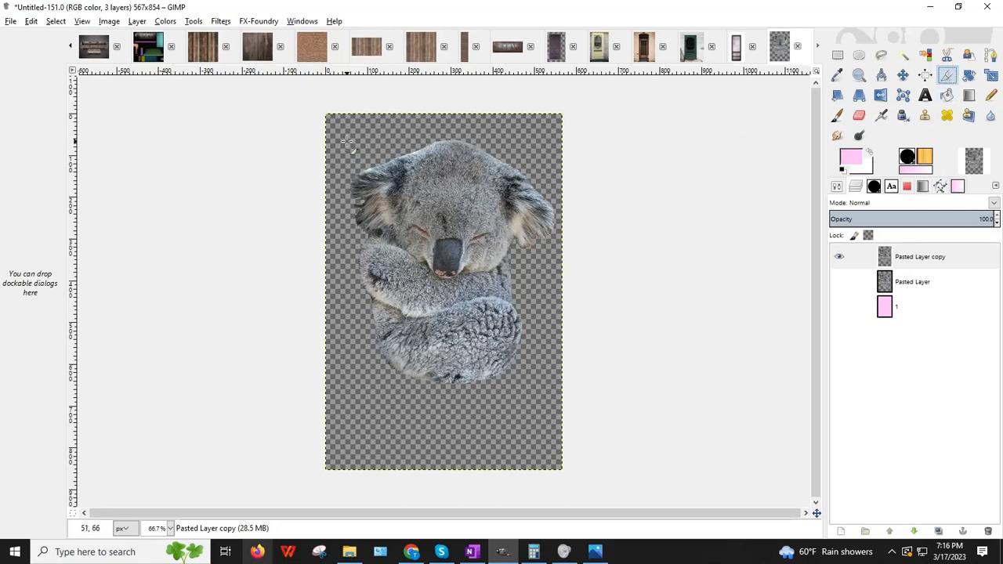
left_click_drag(342, 137, 558, 392)
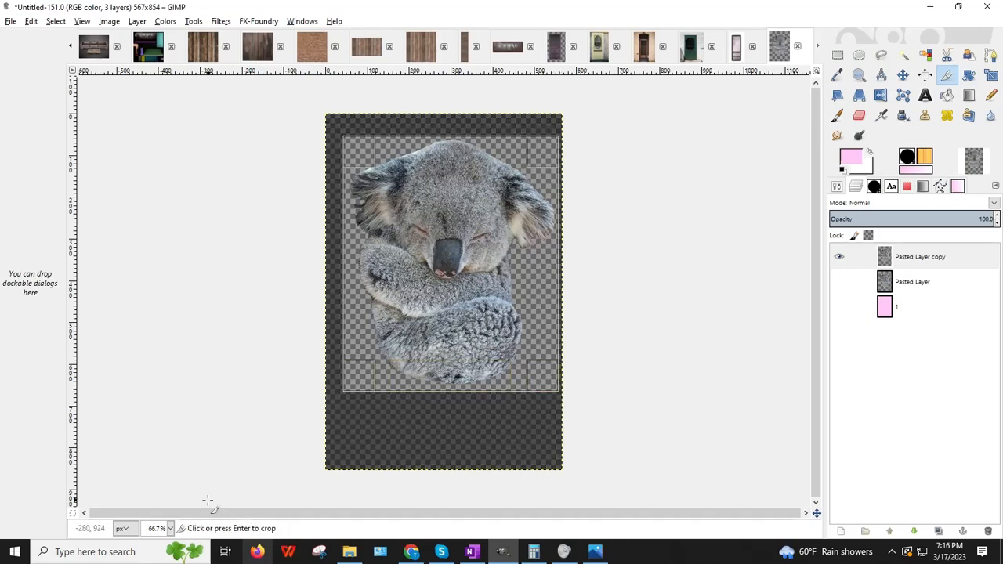
left_click(163, 528)
left_click(159, 460)
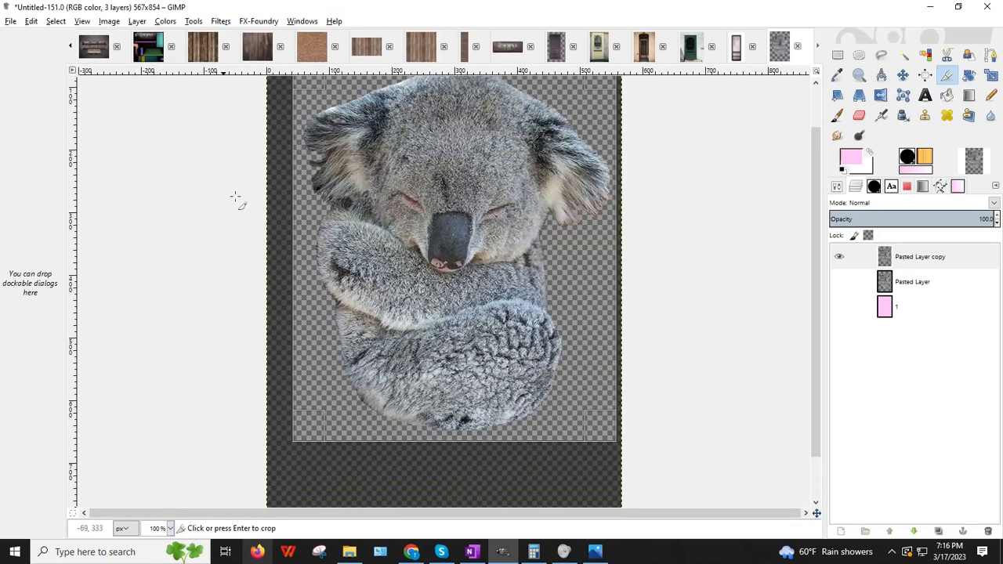
left_click_drag(304, 182, 311, 181)
left_click_drag(311, 180, 297, 76)
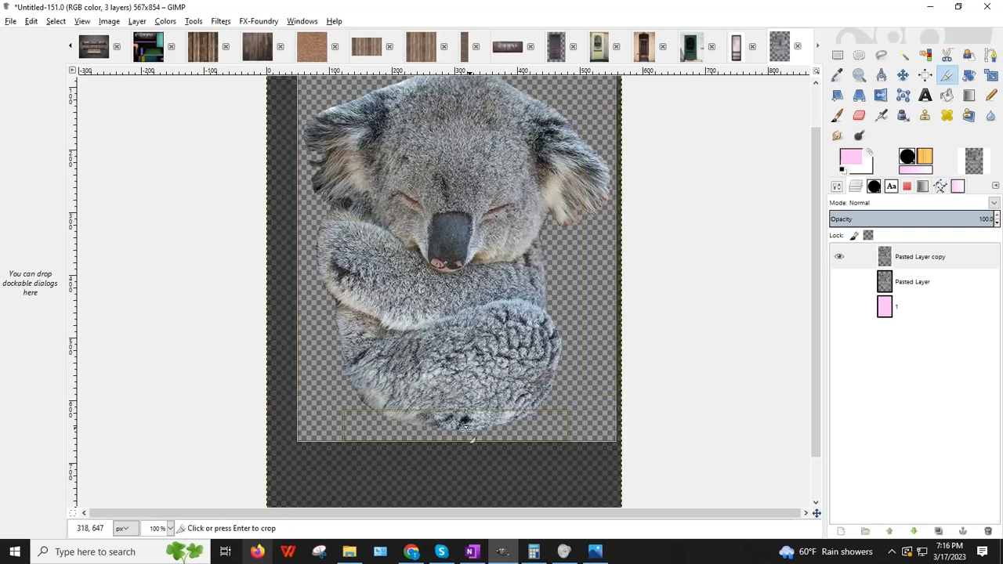
left_click_drag(481, 428, 476, 420)
scroll(457, 345, "up", 1)
left_click_drag(438, 122, 439, 125)
key("Return")
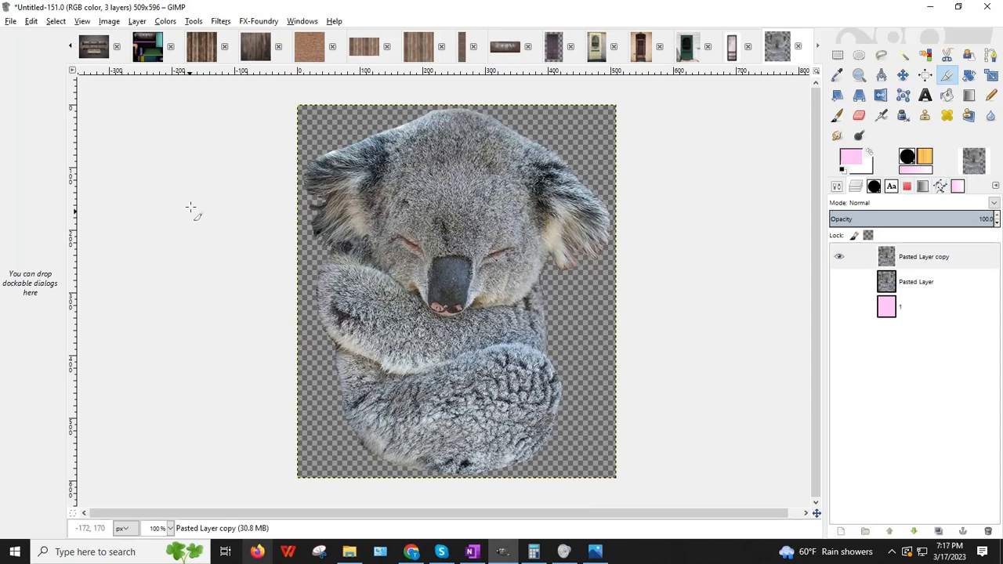
Step: Scale the image to 512 × 512 pixels with the width and height unlinked, at a resolution of 72 pixels/in
left_click(109, 21)
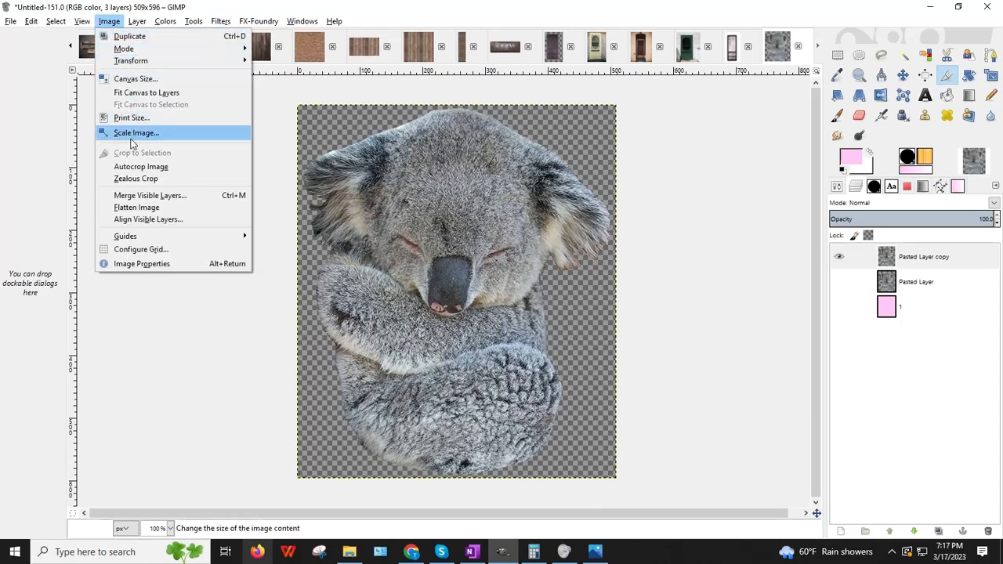
left_click(131, 133)
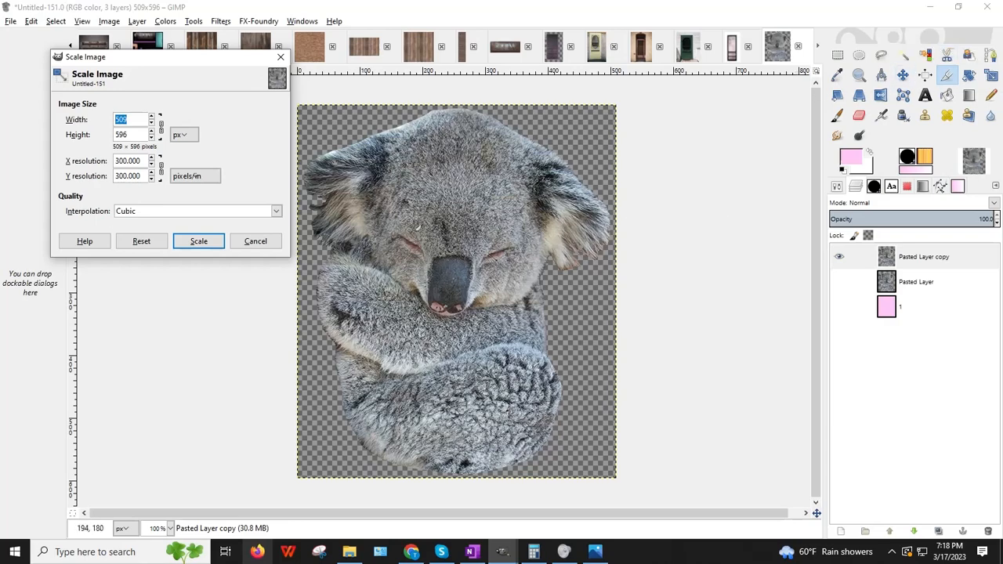
left_click(160, 125)
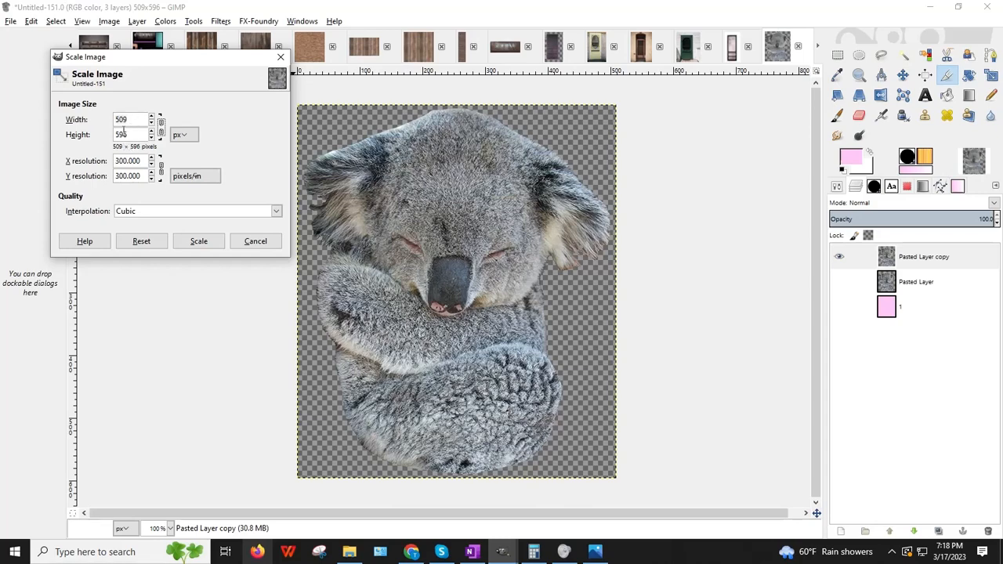
double_click(134, 122)
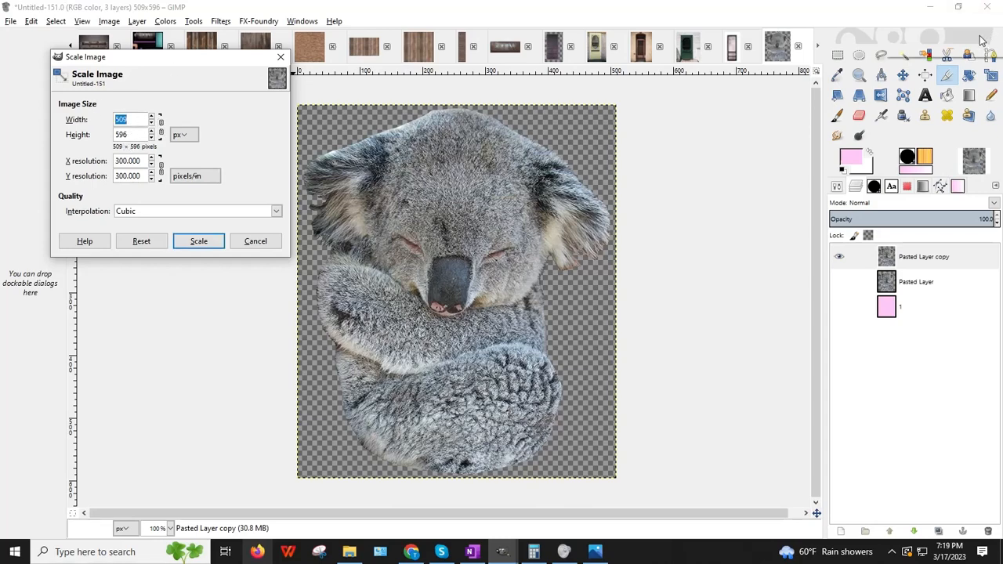
type("512")
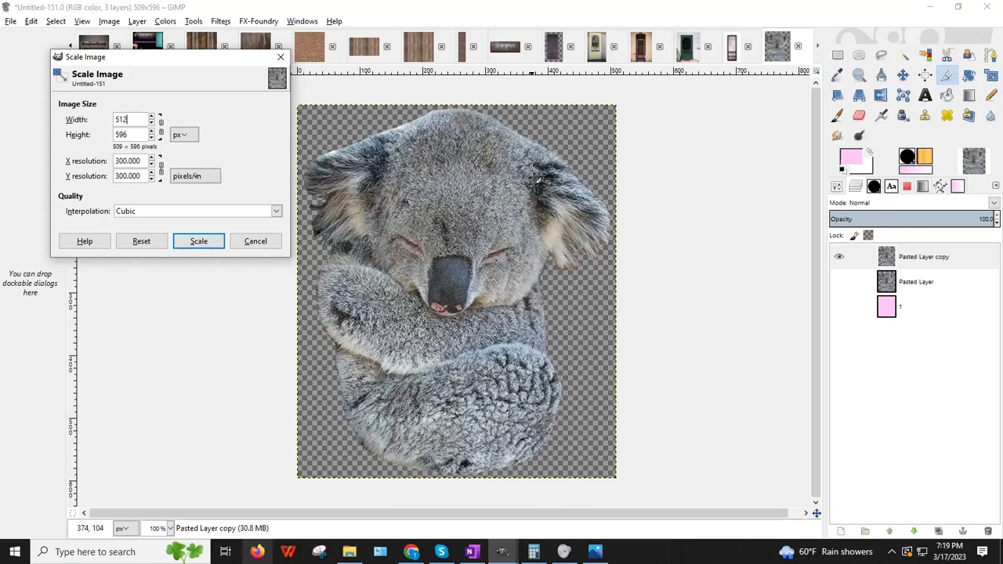
double_click(121, 135)
type("512")
double_click(143, 161)
type("72")
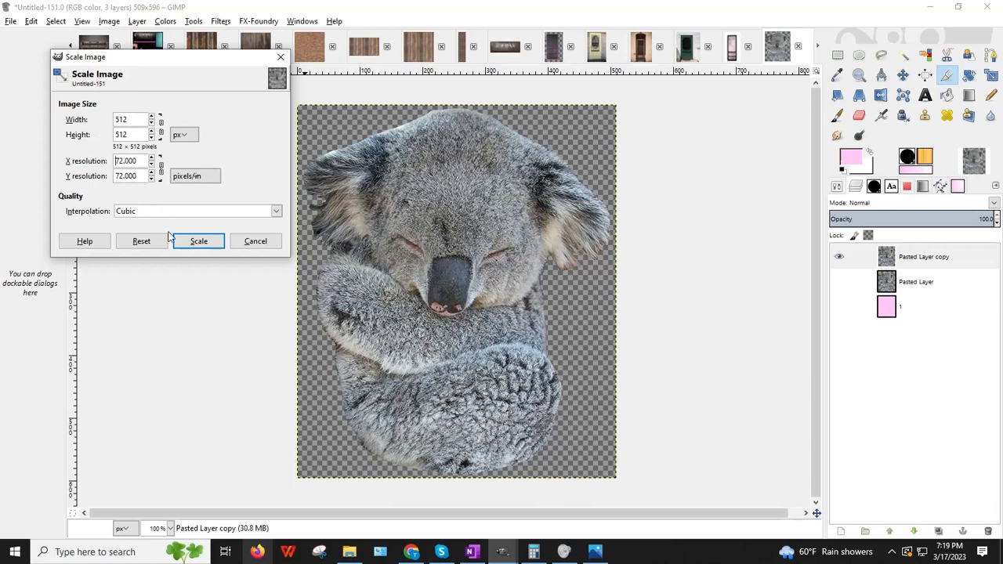
left_click(200, 245)
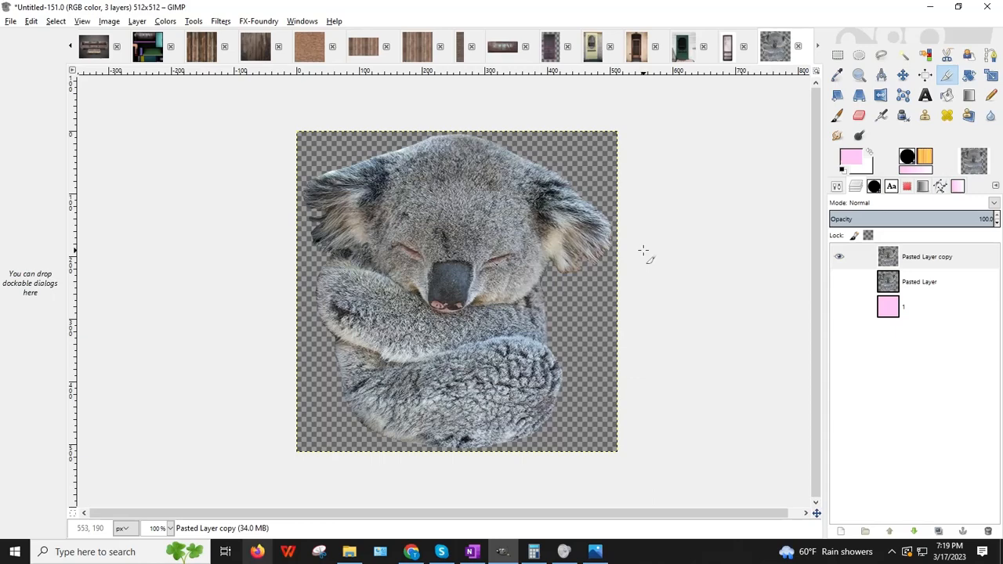
left_click(10, 22)
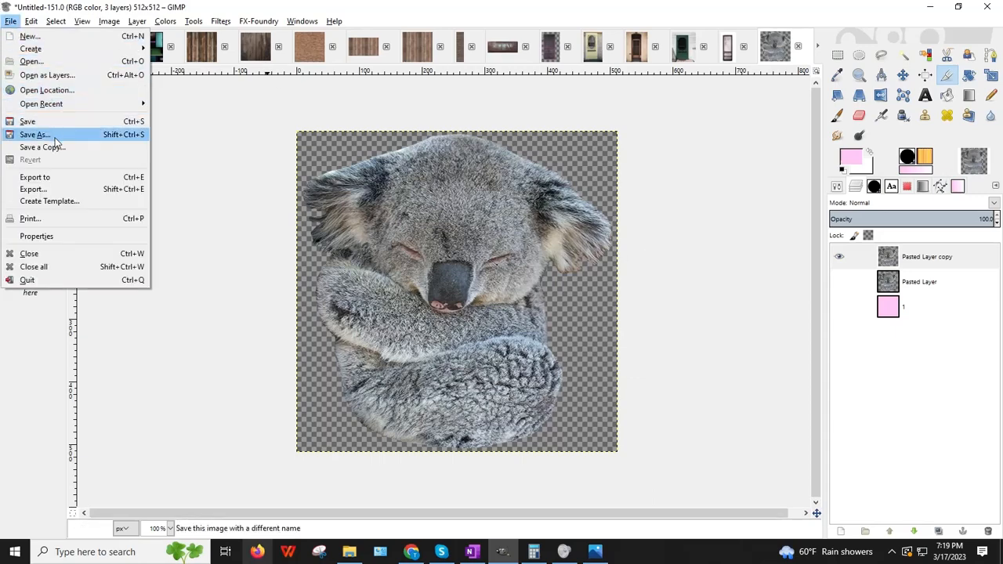
left_click(705, 216)
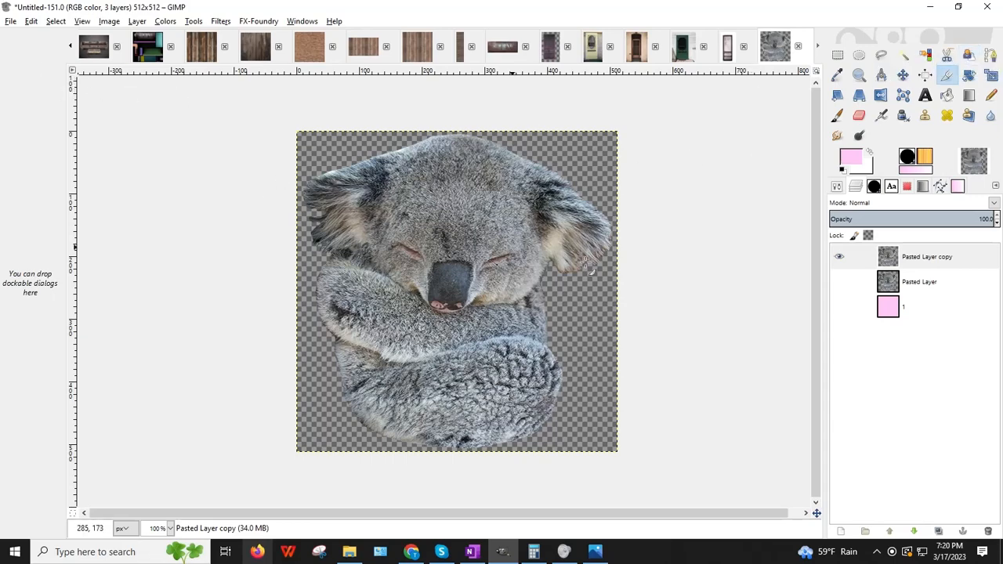
left_click(11, 21)
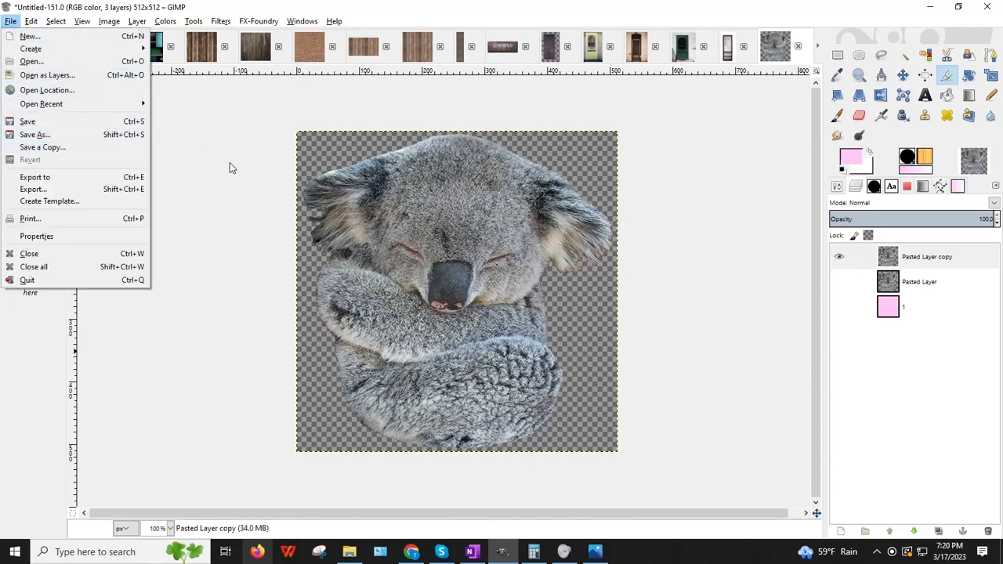
key("Escape")
Step: Start saving the image under a new name and choose the Junk_Animals folder as its location
left_click(11, 21)
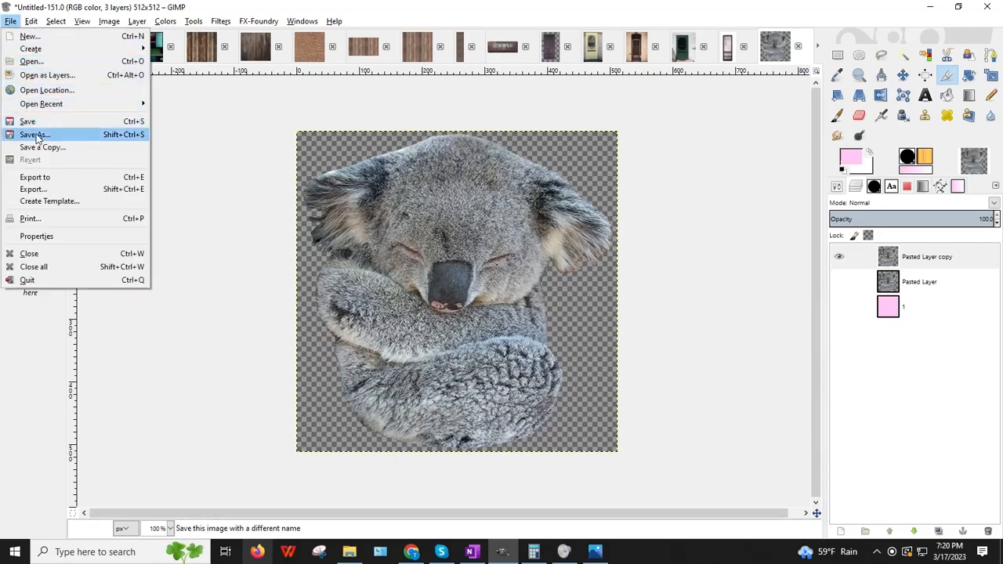
left_click(34, 134)
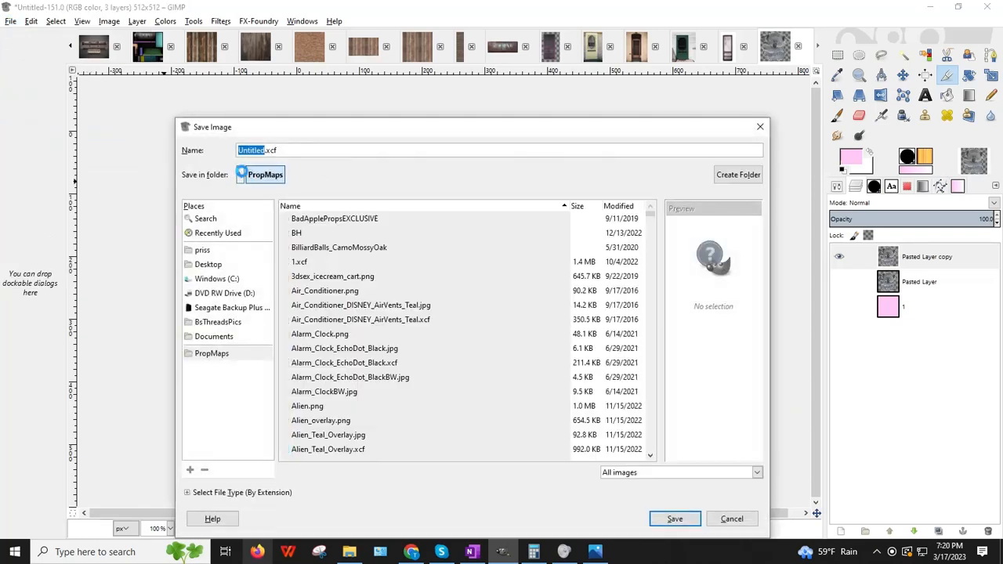
left_click(241, 174)
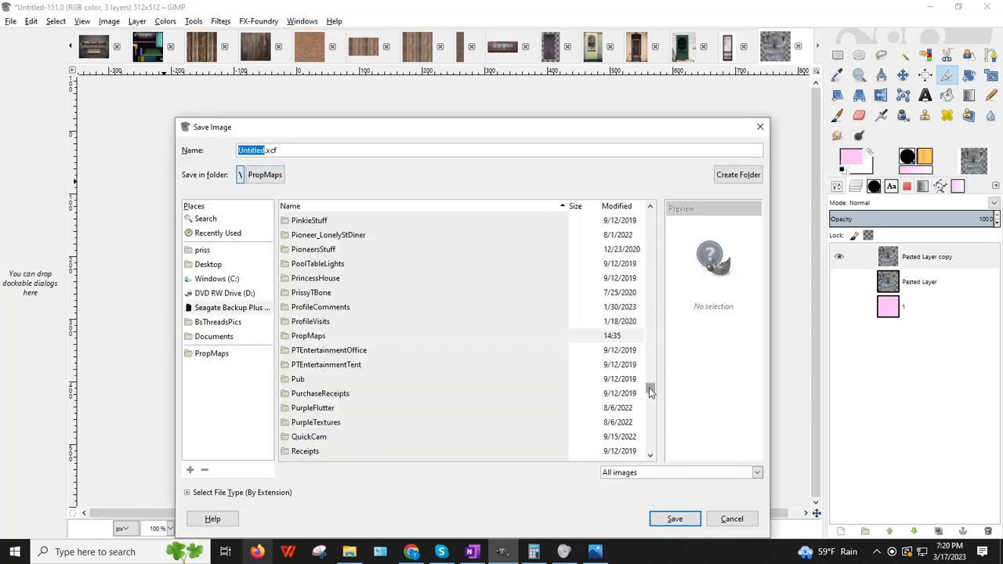
left_click_drag(648, 387, 648, 354)
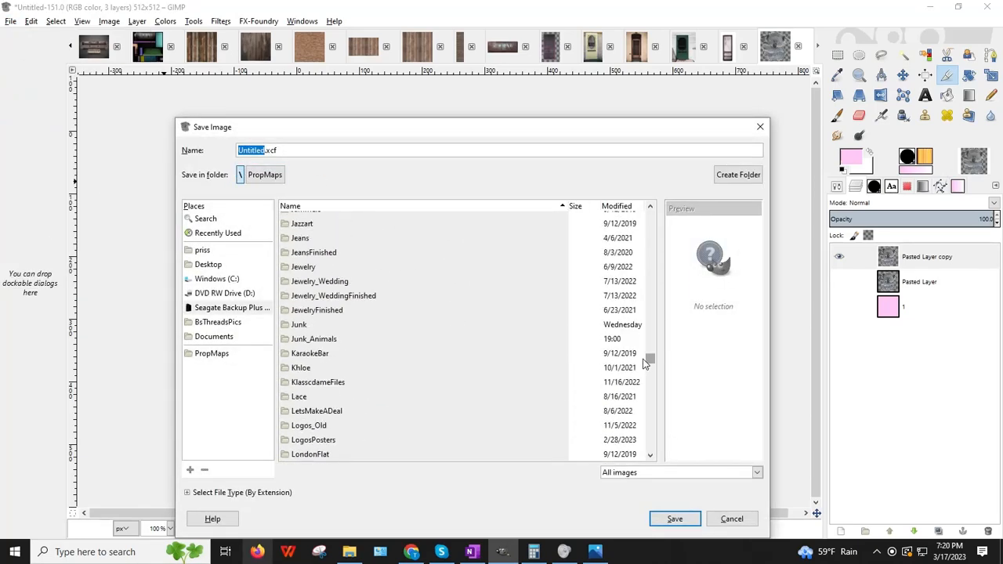
double_click(333, 343)
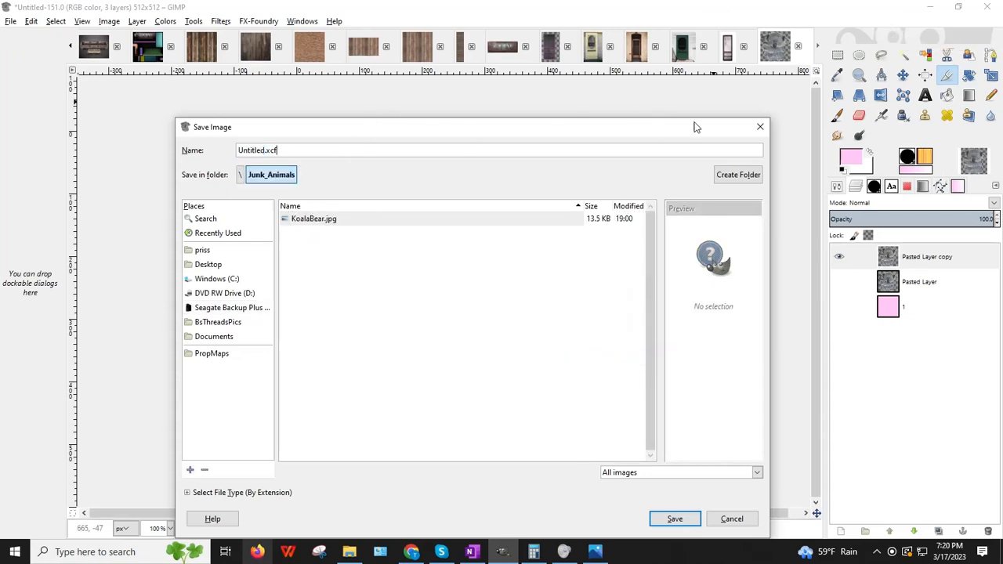
Step: Try to save the image as KoalaBear.png, basing the name on the existing KoalaBear.jpg
left_click(313, 219)
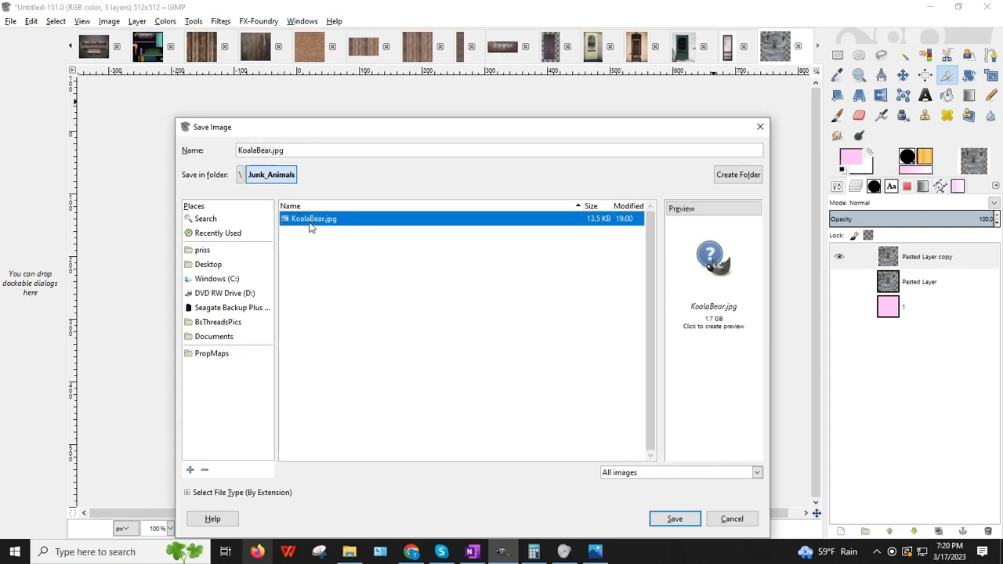
left_click(376, 153)
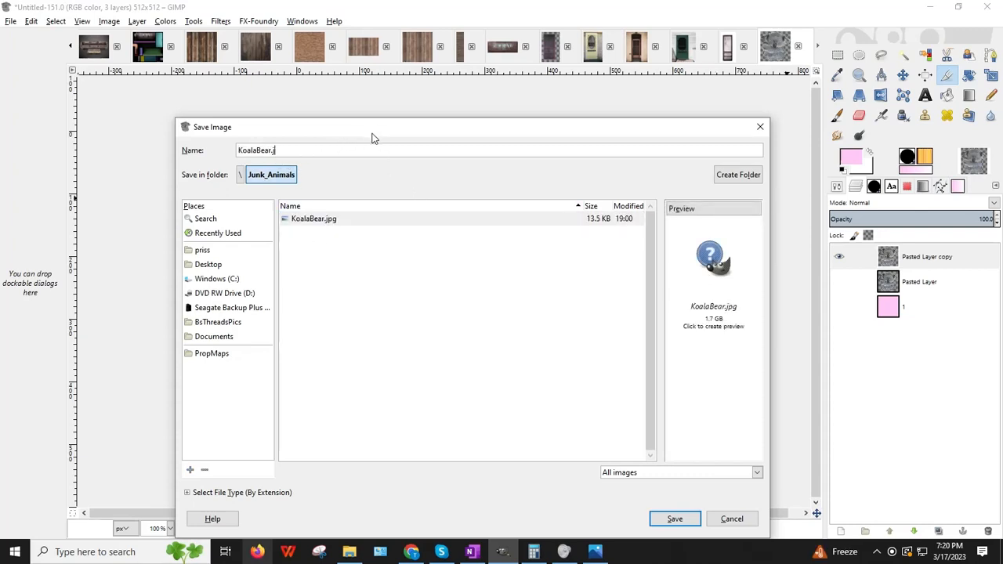
key("BackSpace")
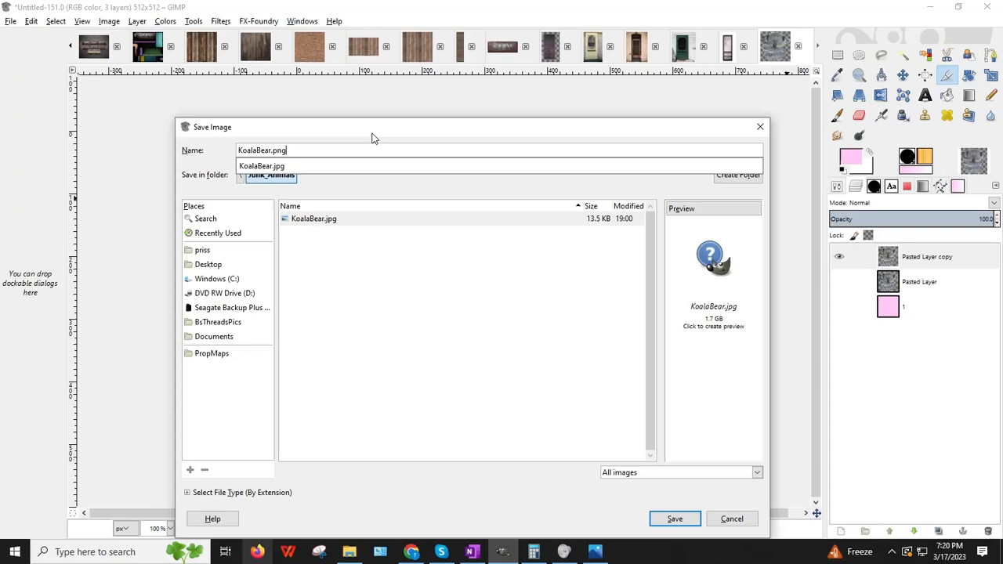
key("Return")
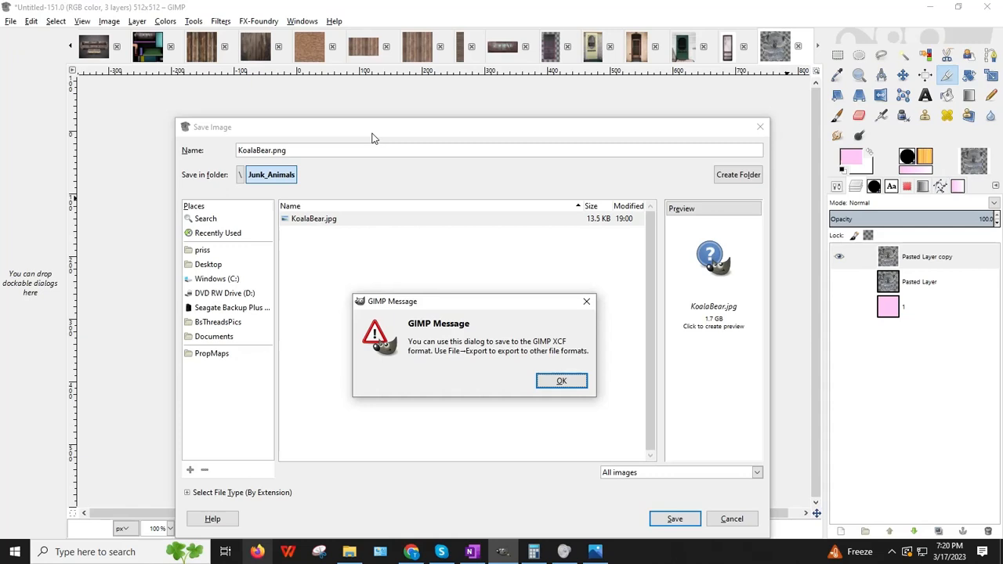
left_click(583, 300)
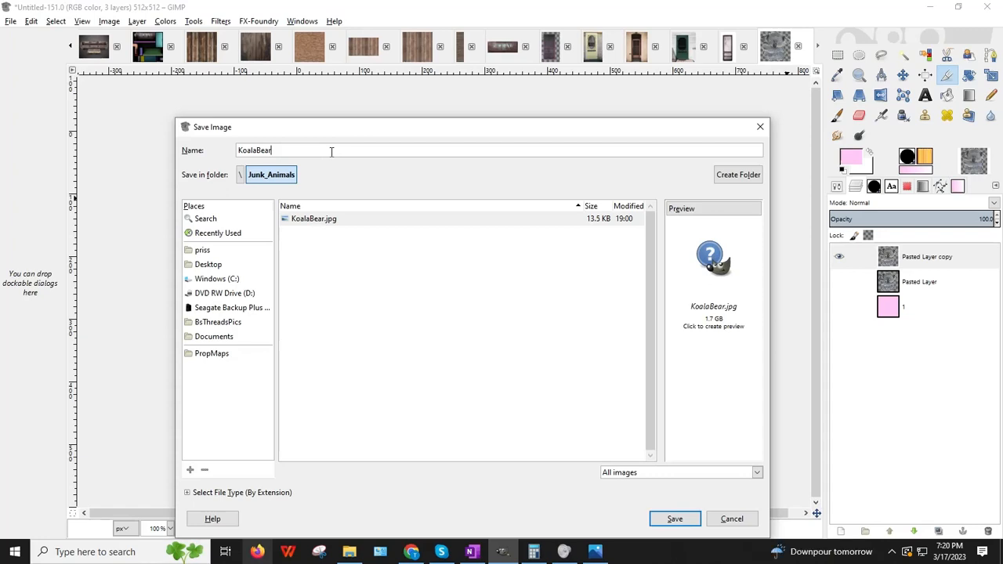
Step: Save the image as KoalaBear.xcf in the Junk_Animals folder
type(".xcf")
key("Return")
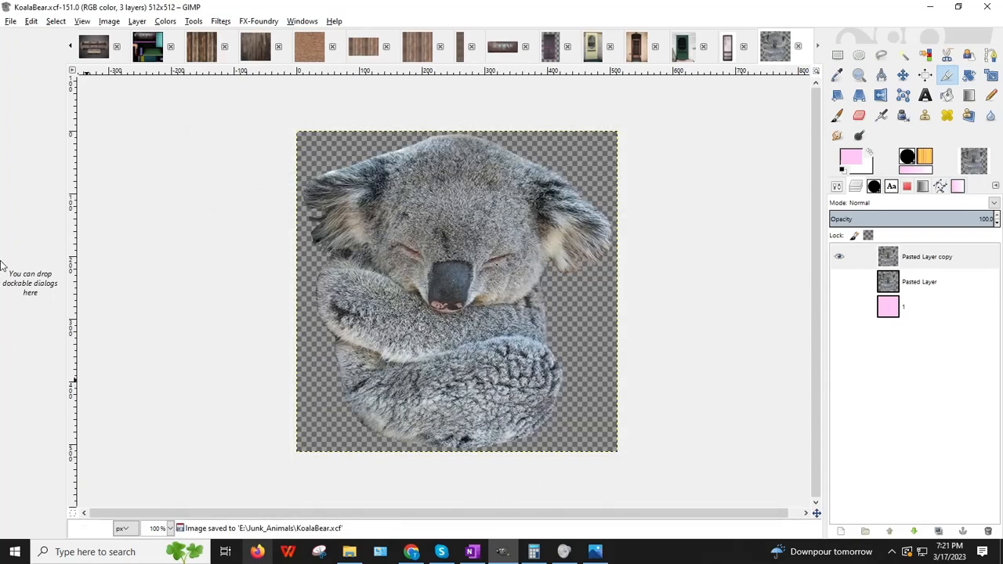
Step: Export the koala image as KoalaBear.png to the Junk_Animals folder with the offered PNG options, and close the image
left_click(11, 21)
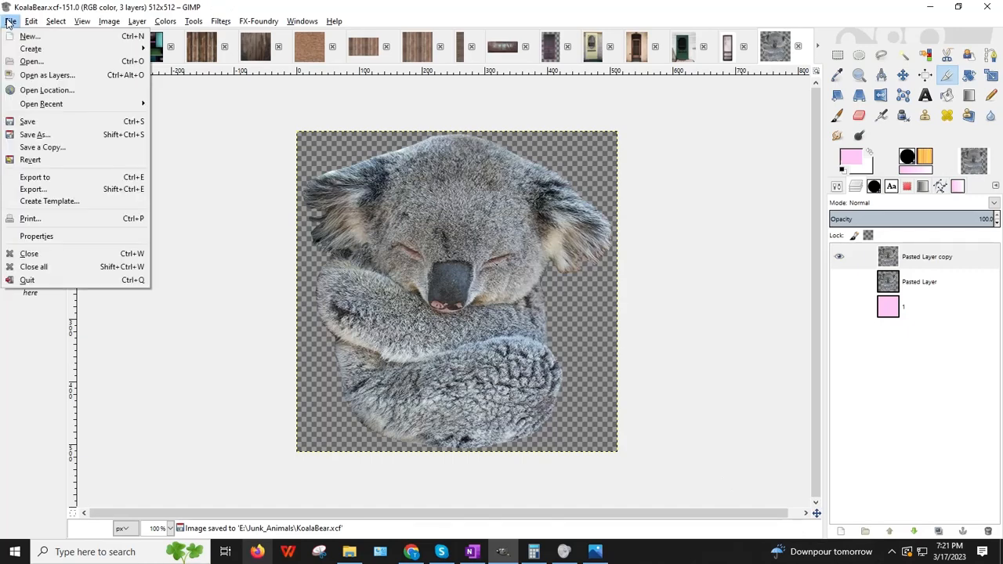
left_click(24, 191)
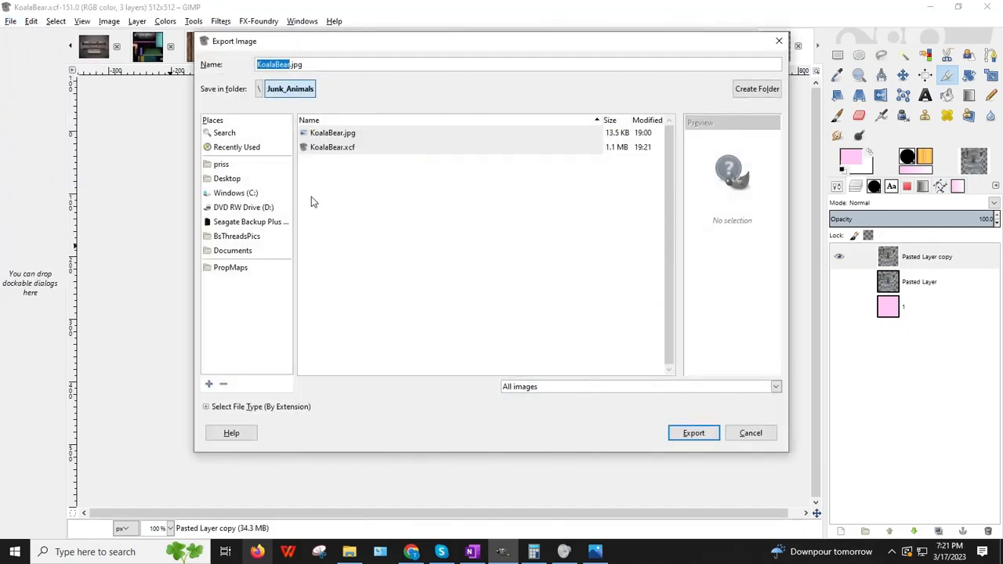
left_click(319, 63)
key("BackSpace")
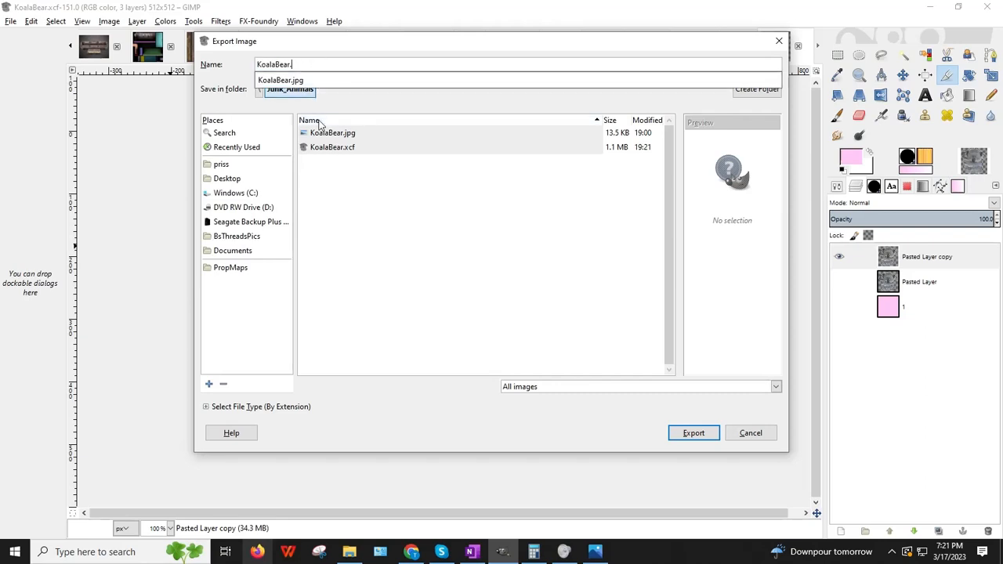
type("png")
key("Return")
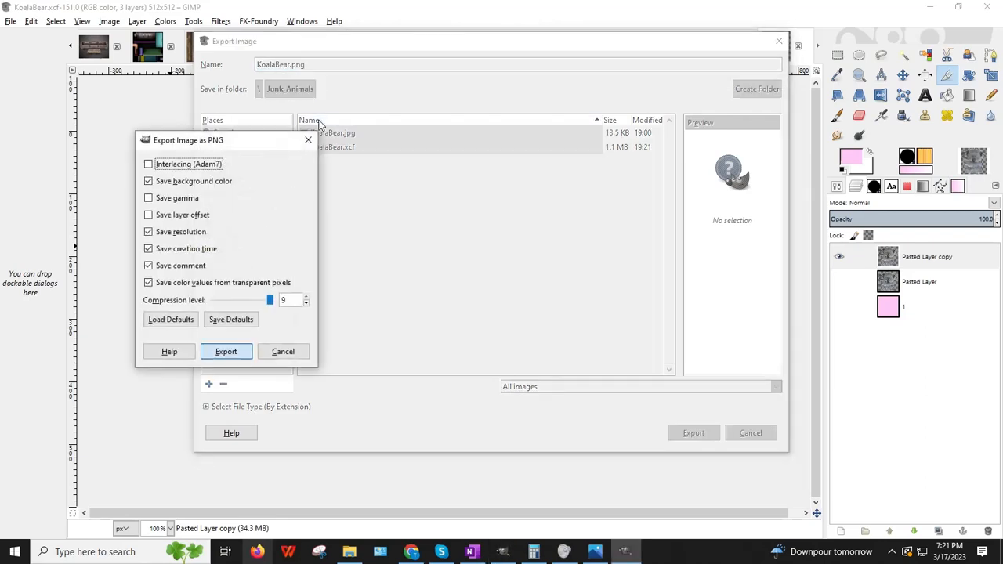
key("Return")
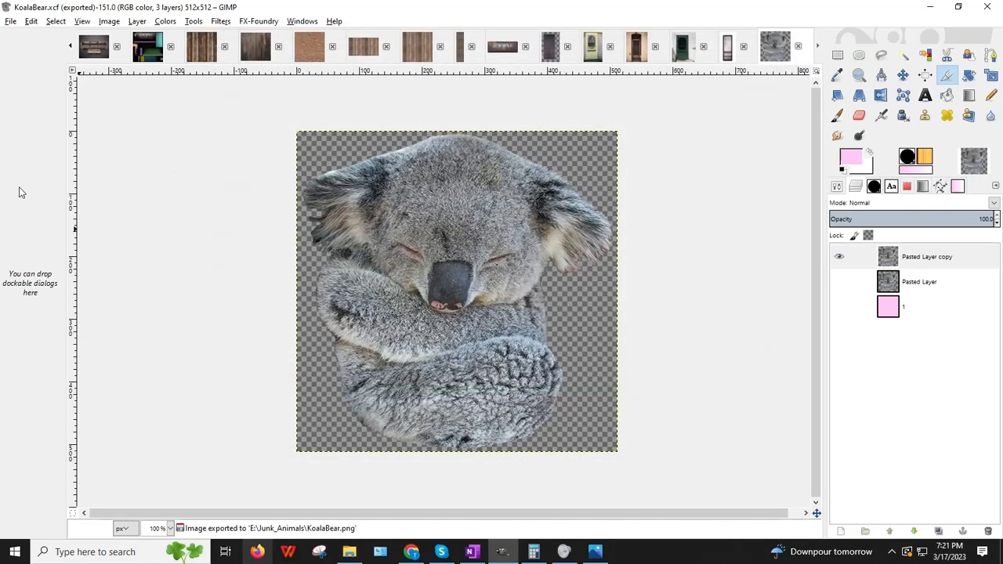
left_click(798, 46)
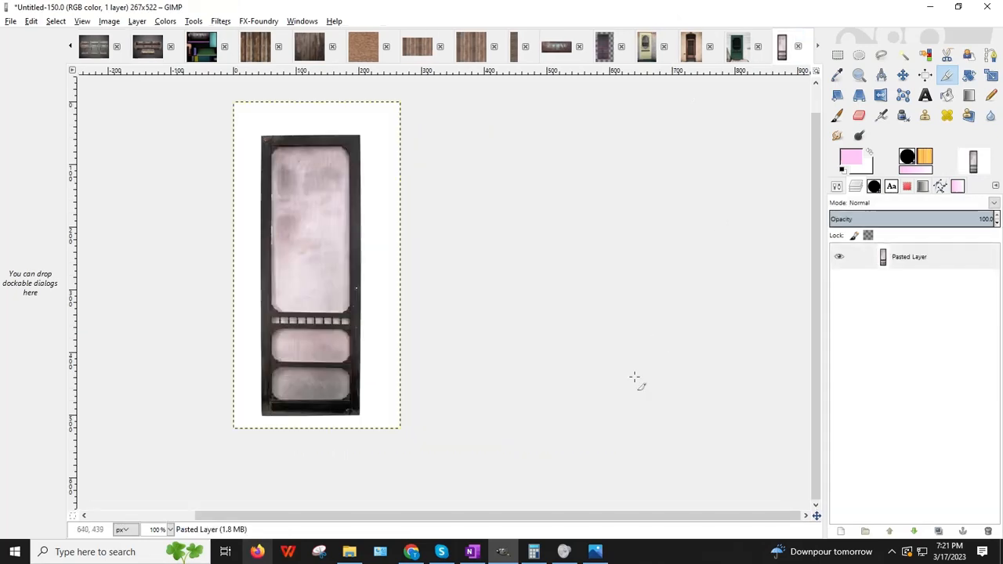
Step: Open KoalaBear.xcf from the Junk_Animals folder
left_click(10, 21)
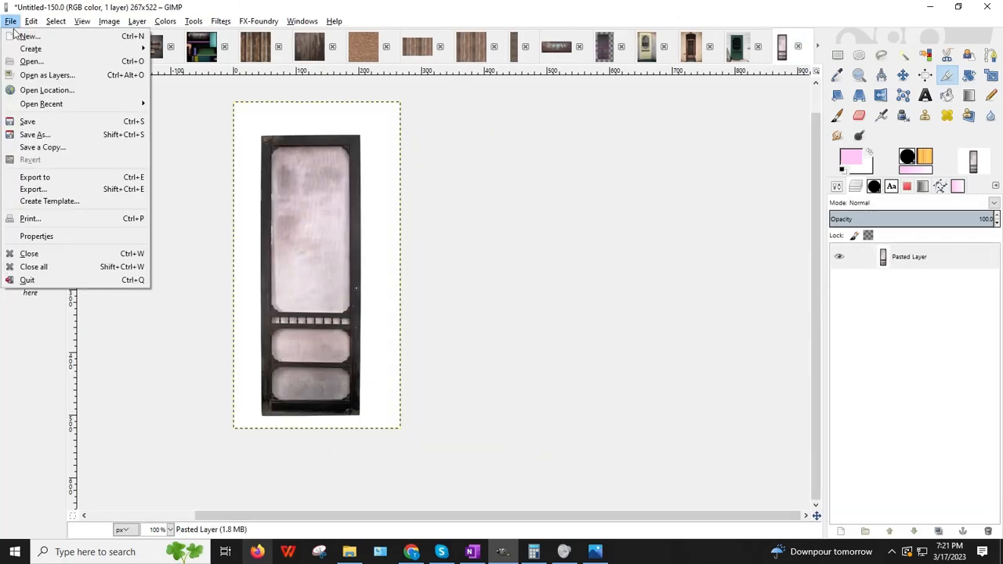
left_click(44, 62)
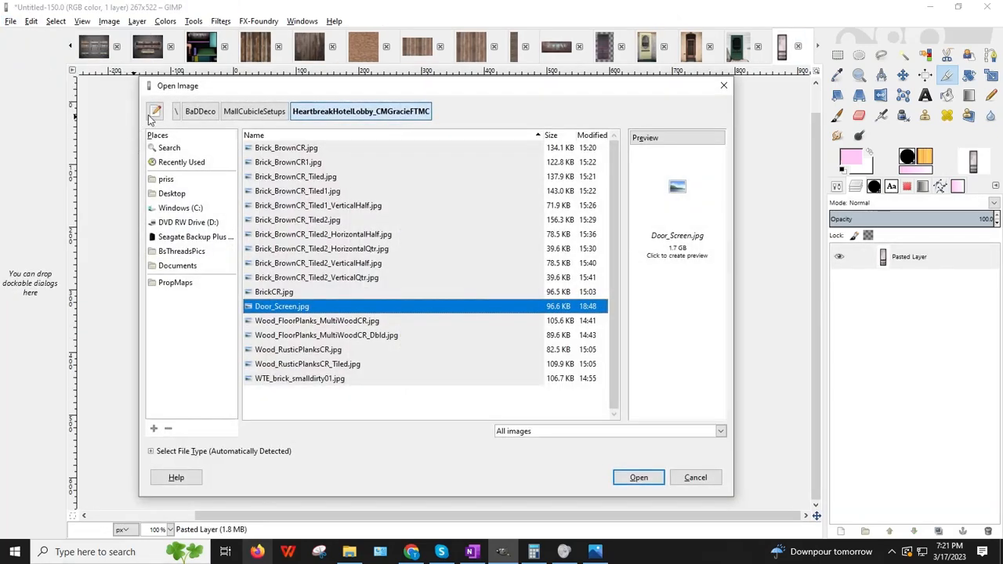
left_click(179, 113)
scroll(369, 291, "down", 5)
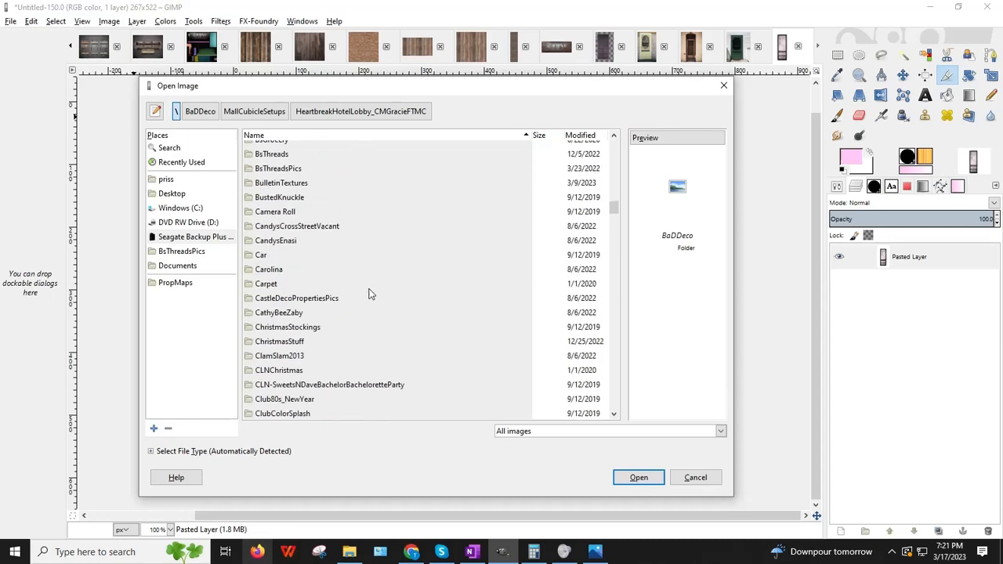
scroll(367, 291, "down", 15)
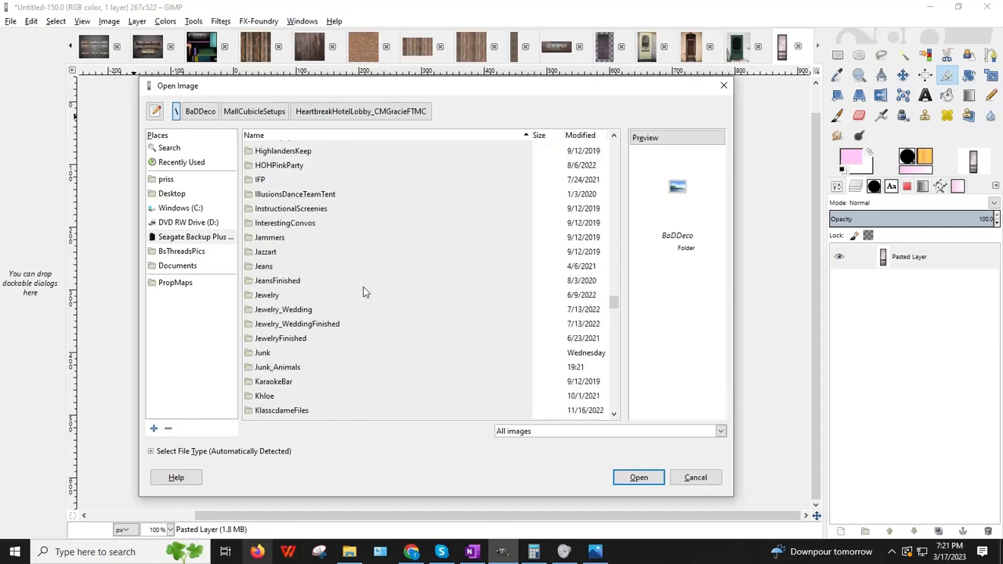
double_click(273, 259)
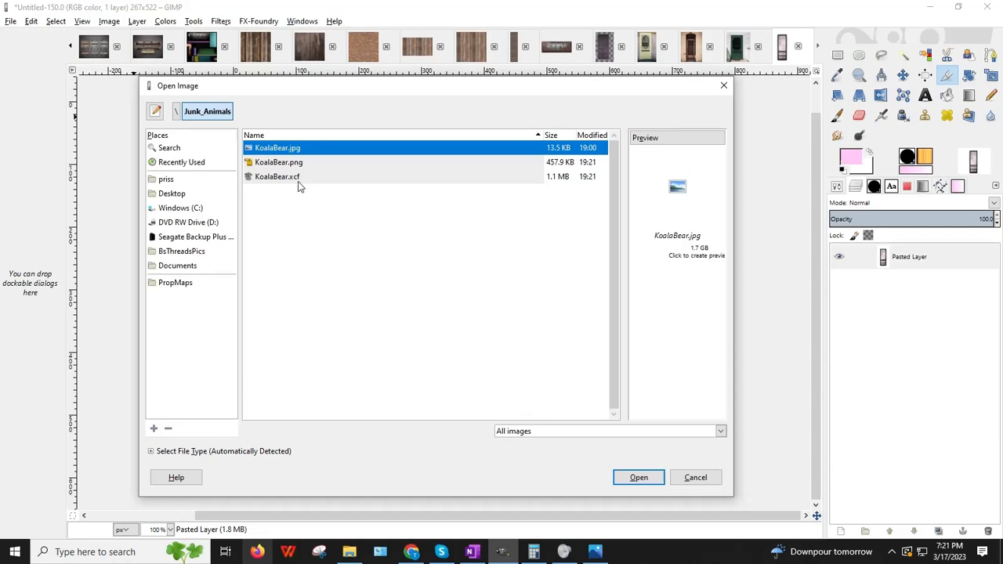
left_click(269, 177)
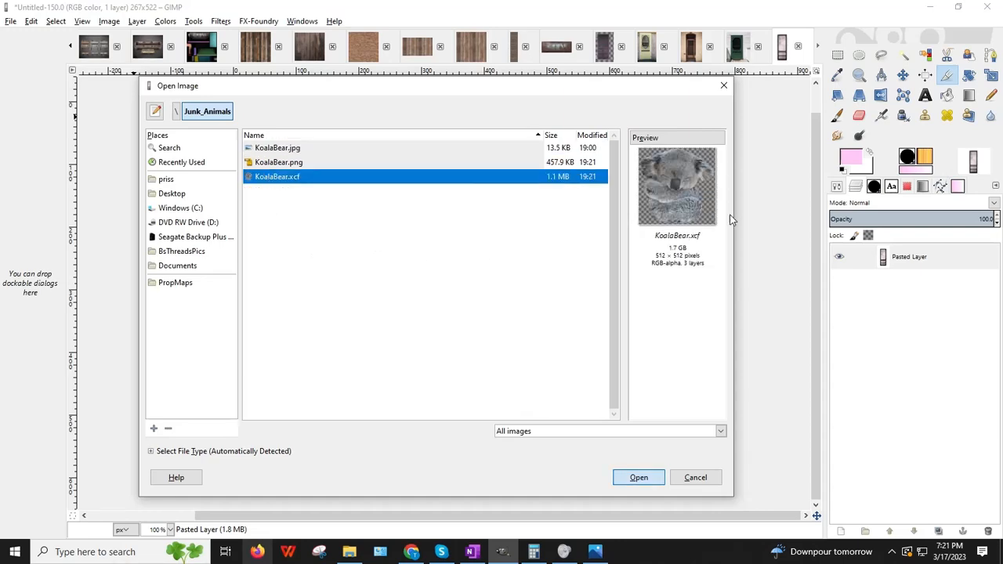
double_click(269, 177)
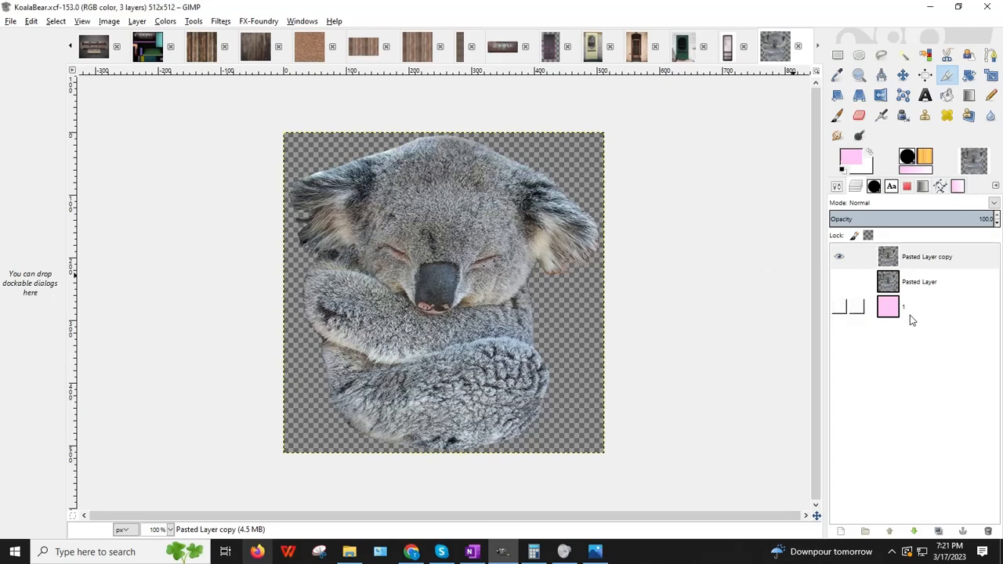
Step: Check the individual layers of the reopened KoalaBear.xcf and close the image
left_click(907, 283)
left_click(911, 258)
left_click(916, 307)
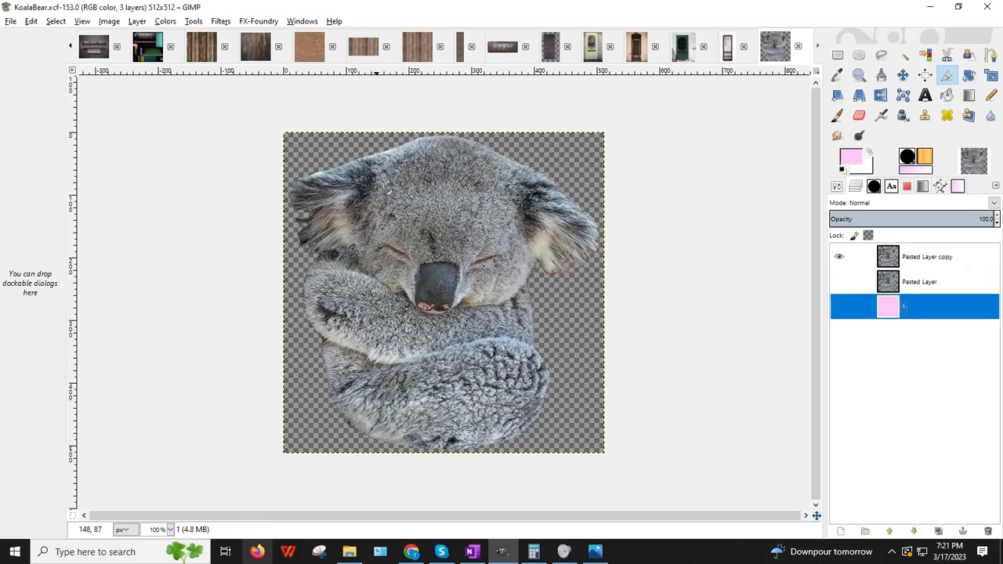
left_click(794, 52)
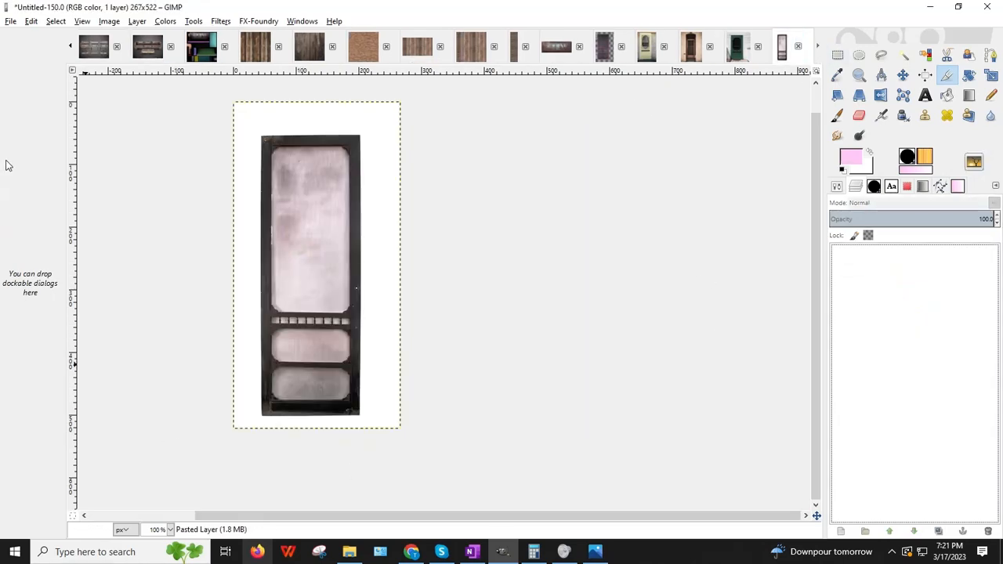
Step: Open KoalaBear.png from the Junk_Animals folder and check its layer
left_click(10, 22)
left_click(35, 50)
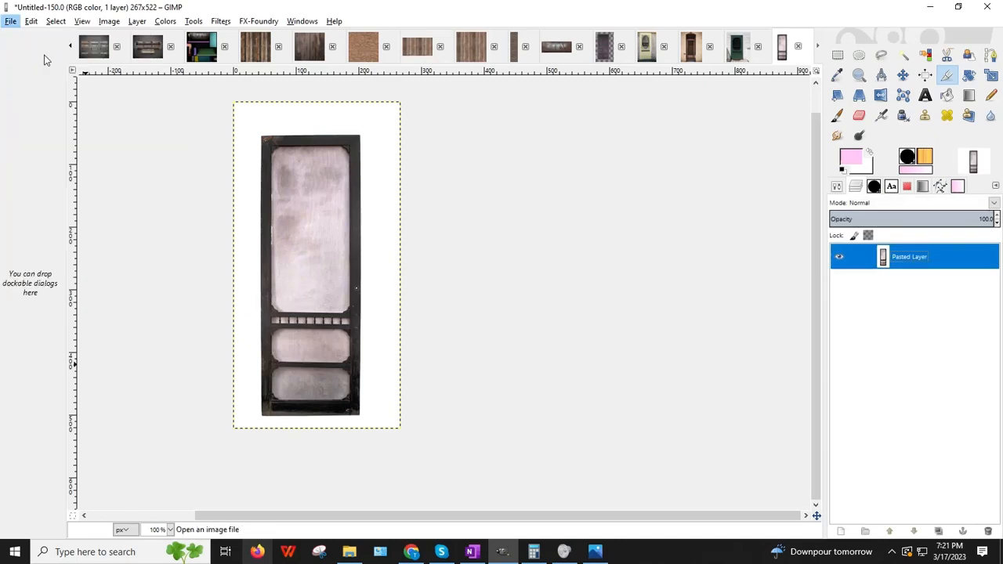
left_click(307, 167)
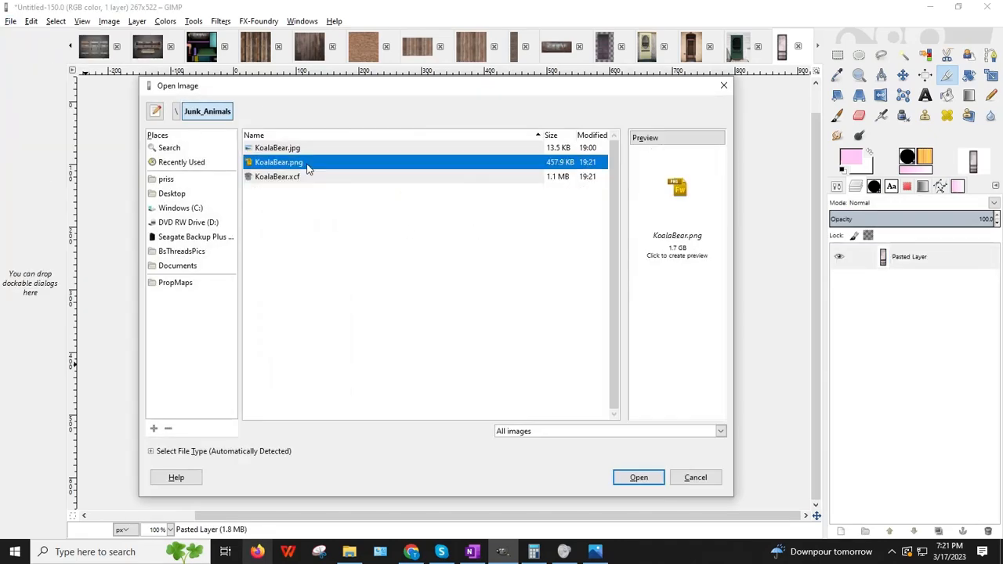
double_click(307, 167)
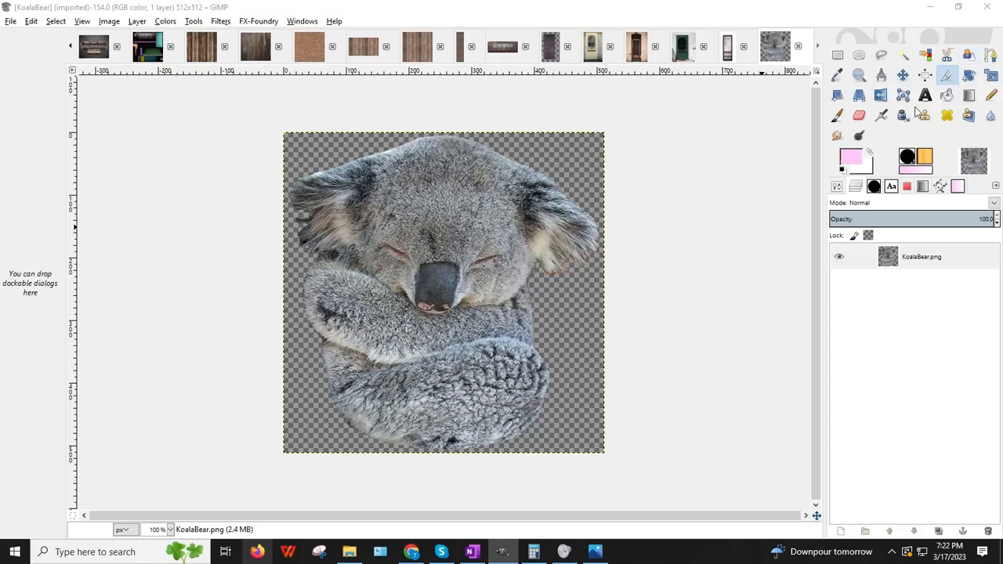
left_click(925, 269)
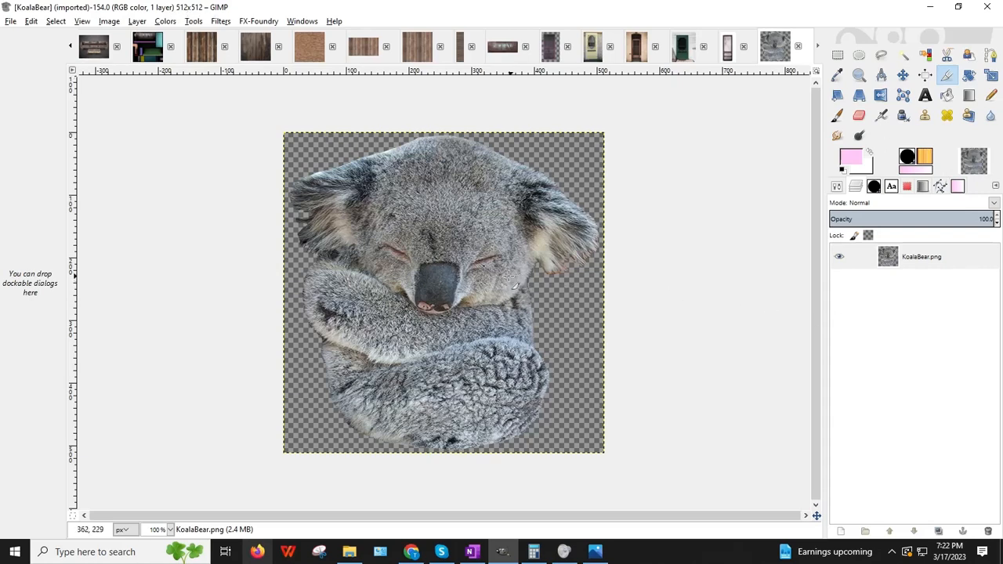
Step: Switch to Chrome and open the UtherBucket page of the Utherverse site
left_click(934, 6)
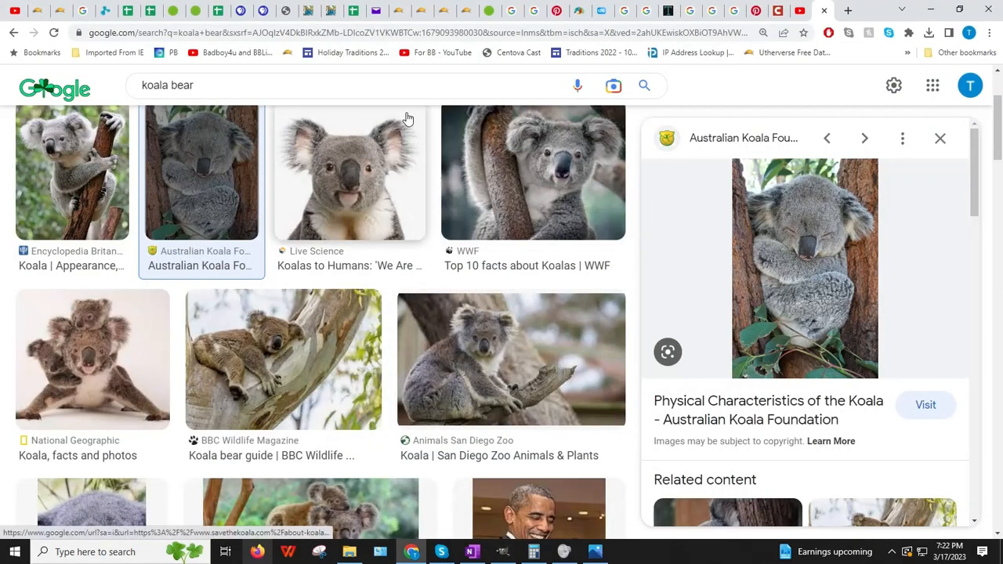
left_click(421, 10)
scroll(267, 257, "up", 10)
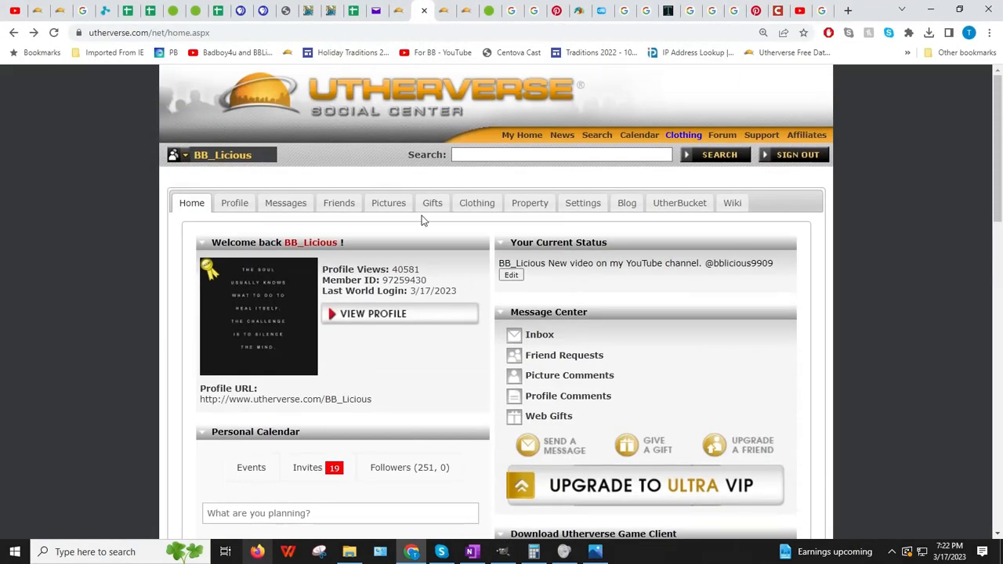
left_click(676, 208)
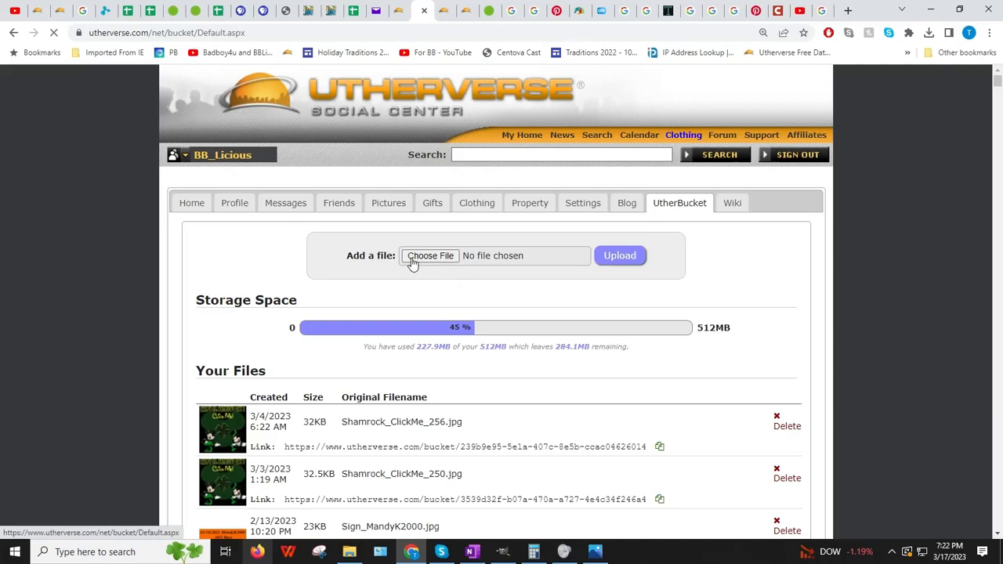
Step: Upload KoalaBear.png to UtherBucket from the Junk_Animals folder on the Seagate Backup Plus Drive (E:)
left_click(431, 256)
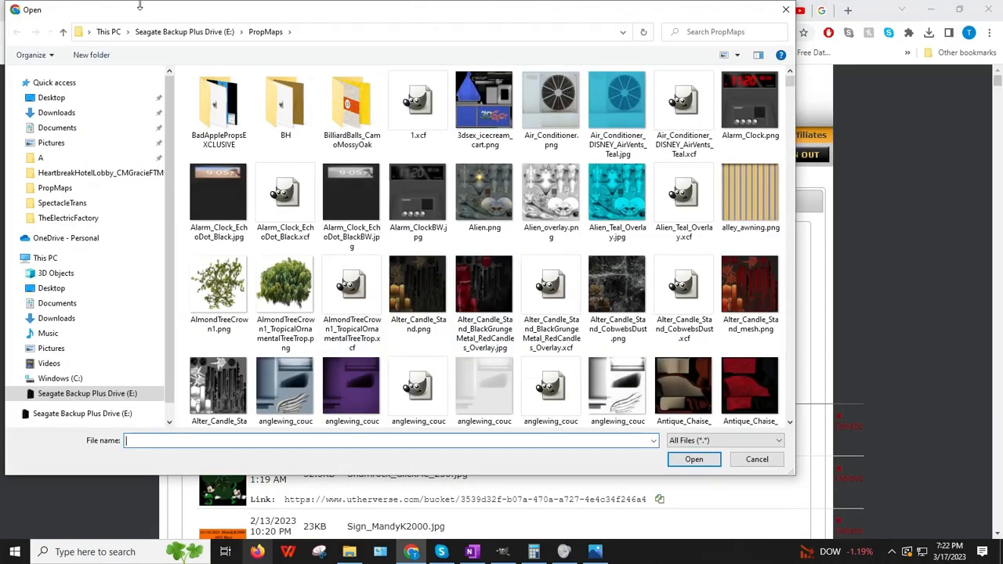
left_click(163, 31)
left_click_drag(790, 320, 779, 292)
double_click(485, 228)
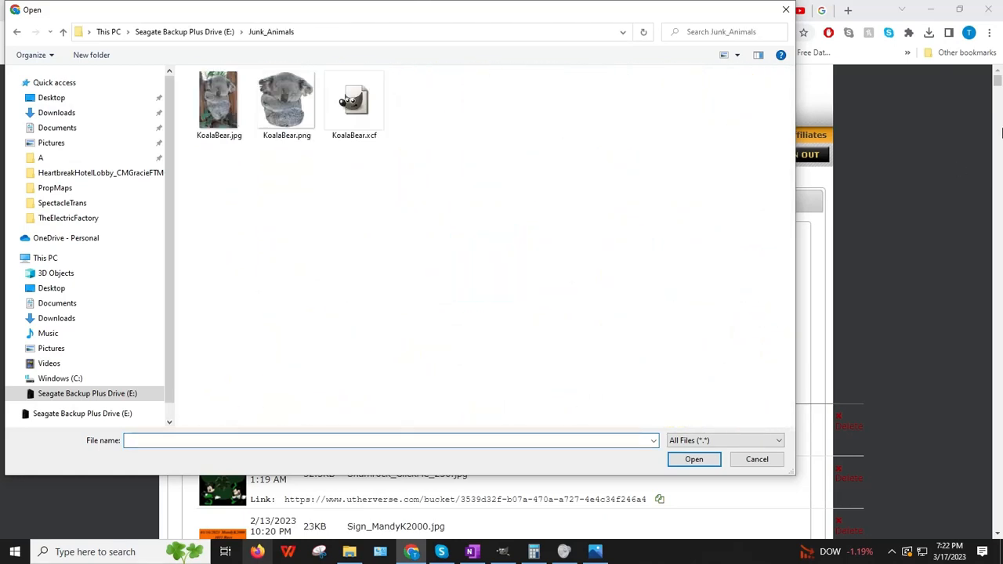
left_click(292, 141)
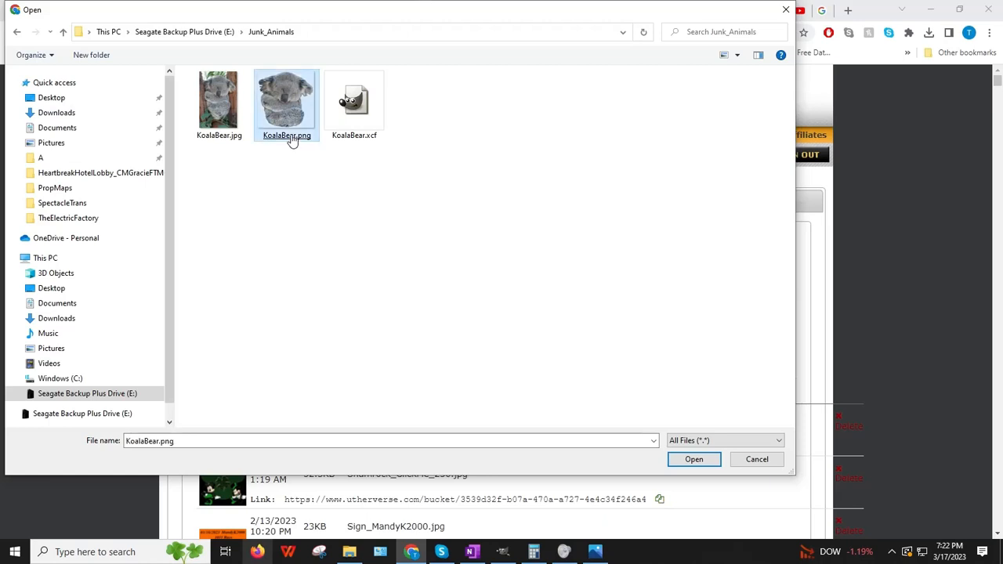
left_click(352, 142)
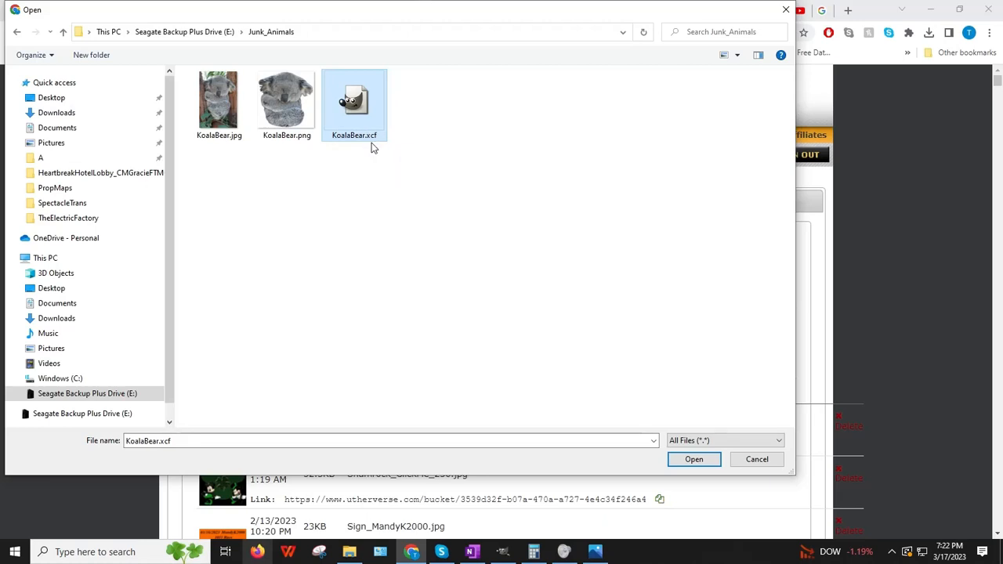
left_click(272, 139)
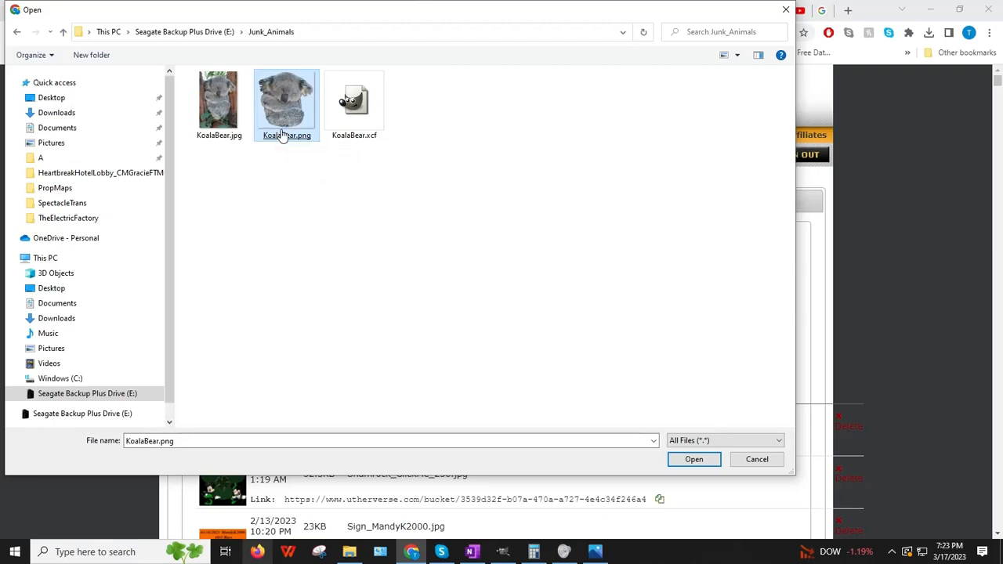
double_click(283, 137)
left_click(611, 260)
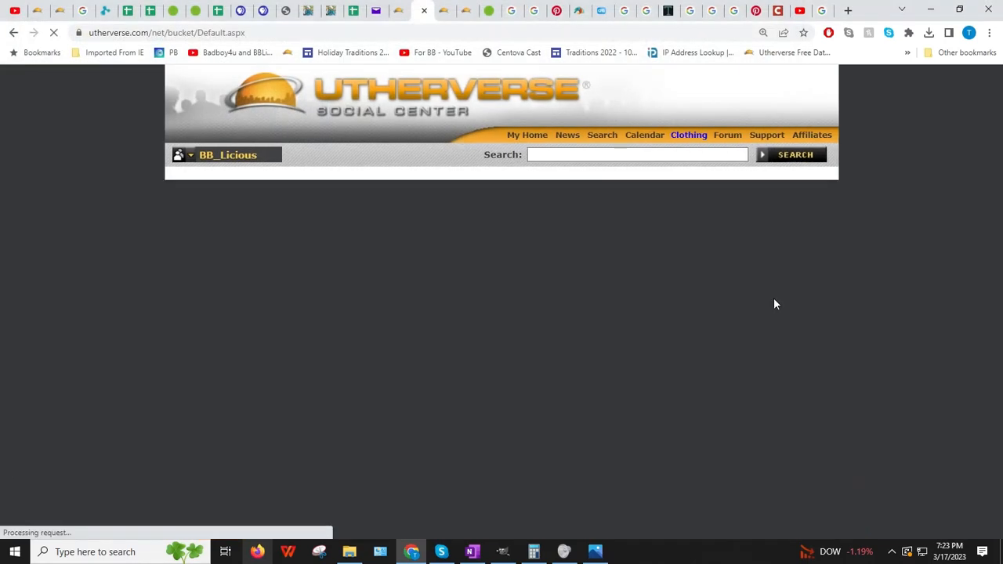
Step: Copy the link of the uploaded KoalaBear.png, view the image in a new browser tab and close that tab
scroll(722, 292, "down", 2)
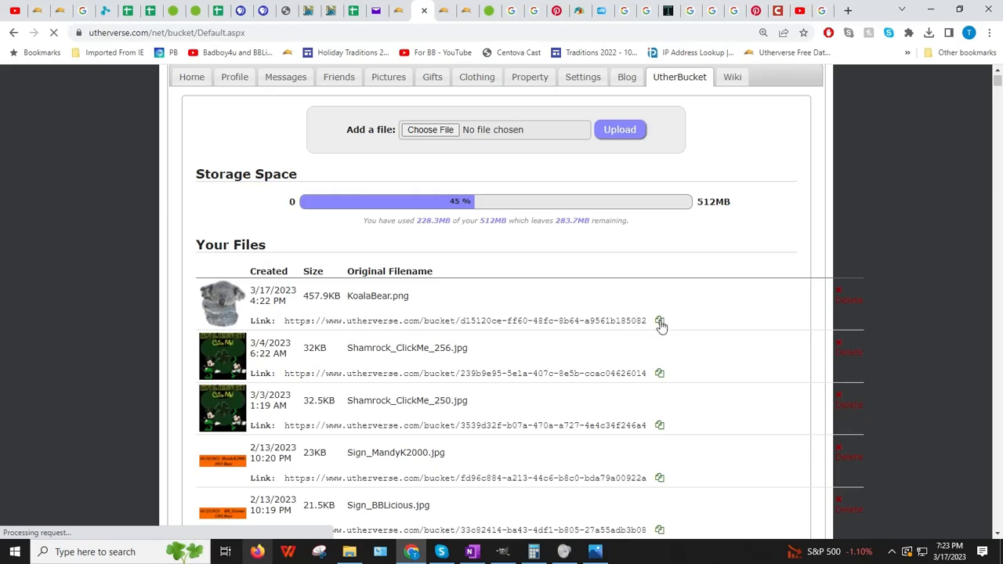
key("ctrl+t")
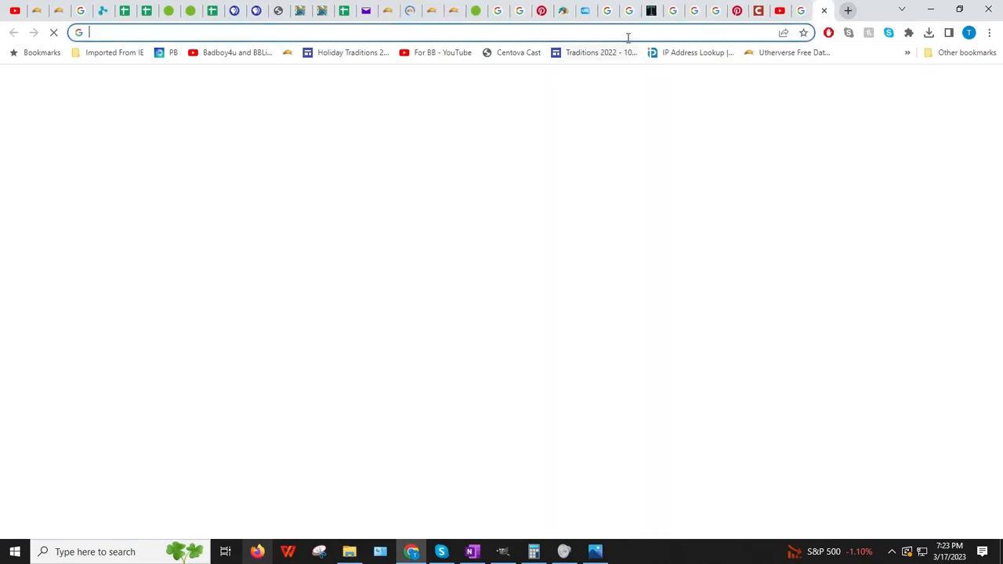
right_click(628, 35)
left_click(696, 128)
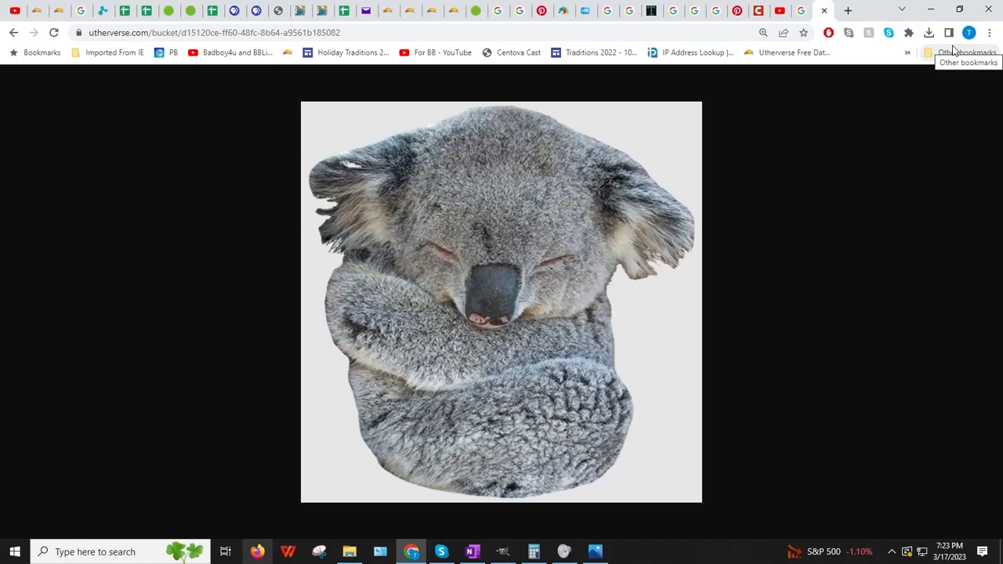
left_click(824, 10)
Step: Switch to GIMP to view KoalaBear.png on its transparent background, and minimize the window
left_click(929, 10)
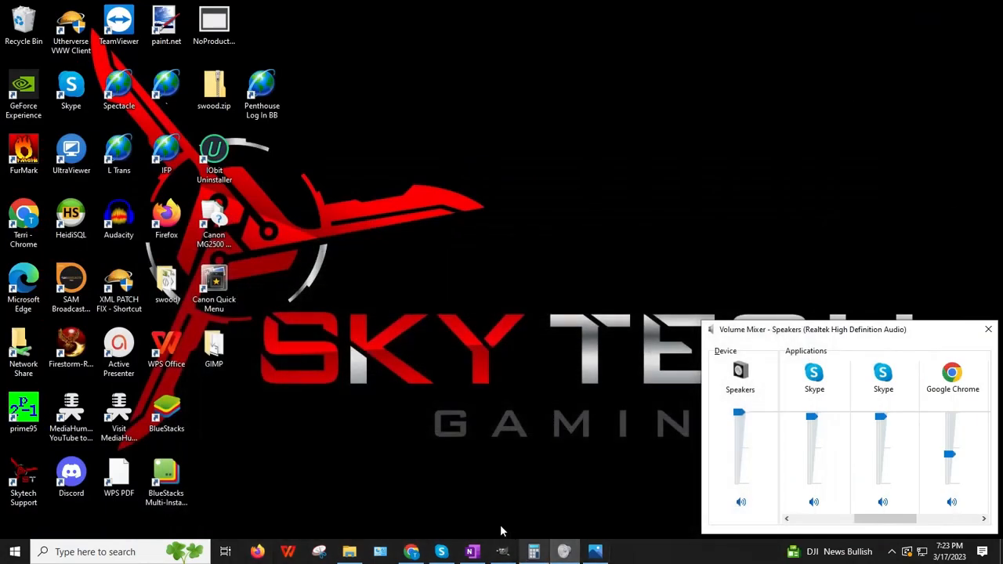
left_click(501, 553)
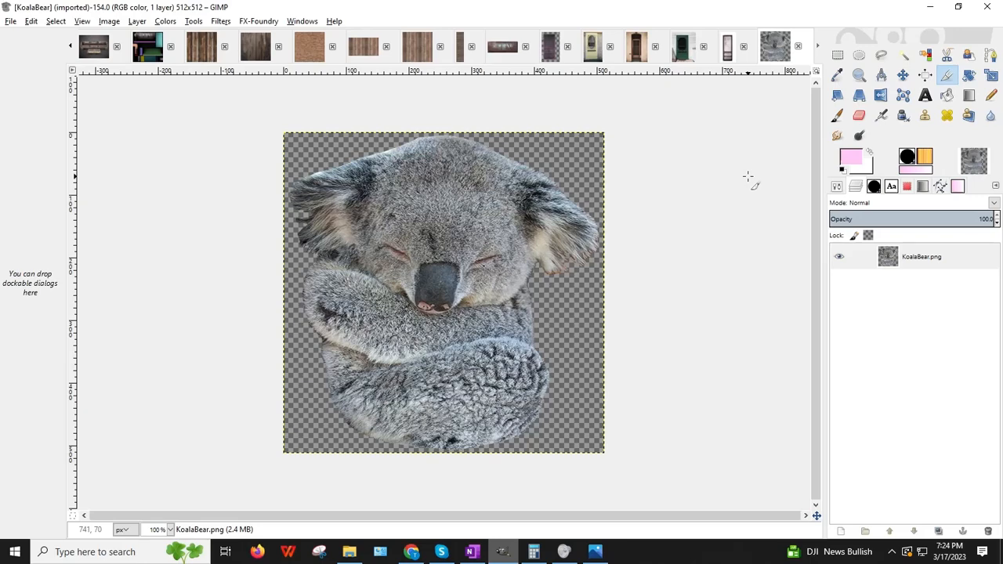
left_click(930, 6)
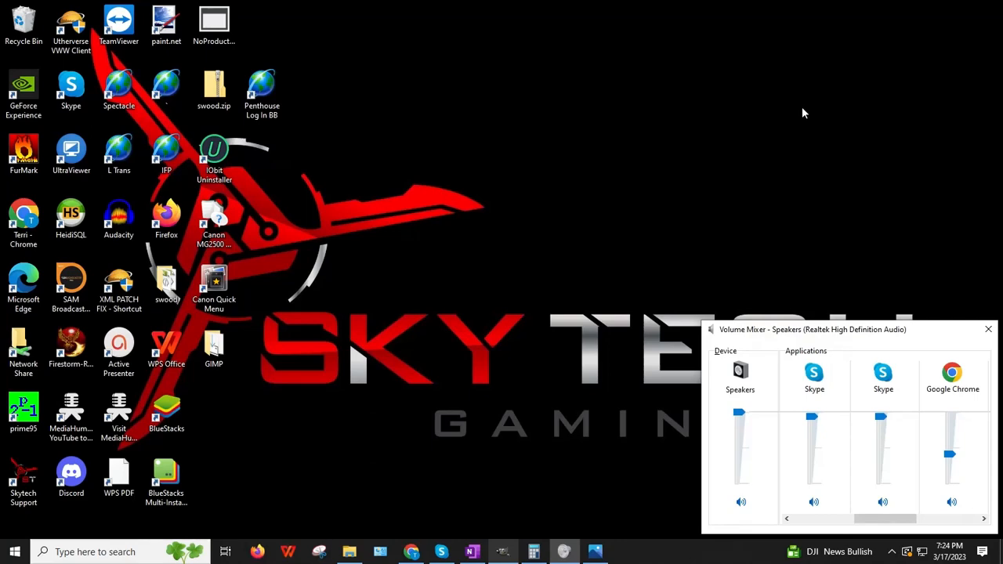
Step: Return to Chrome and show the videos page of the YouTube channel
left_click(411, 552)
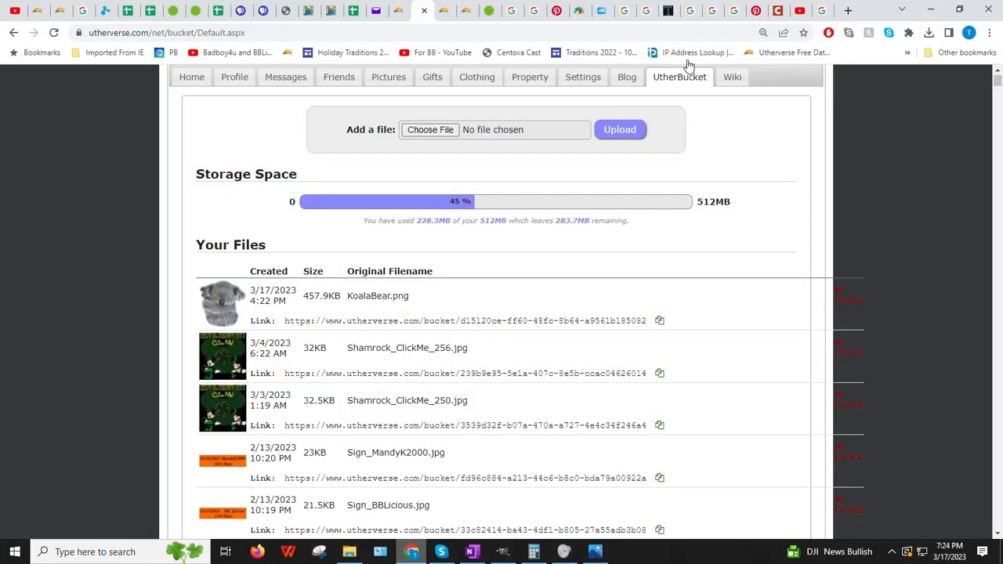
left_click(798, 10)
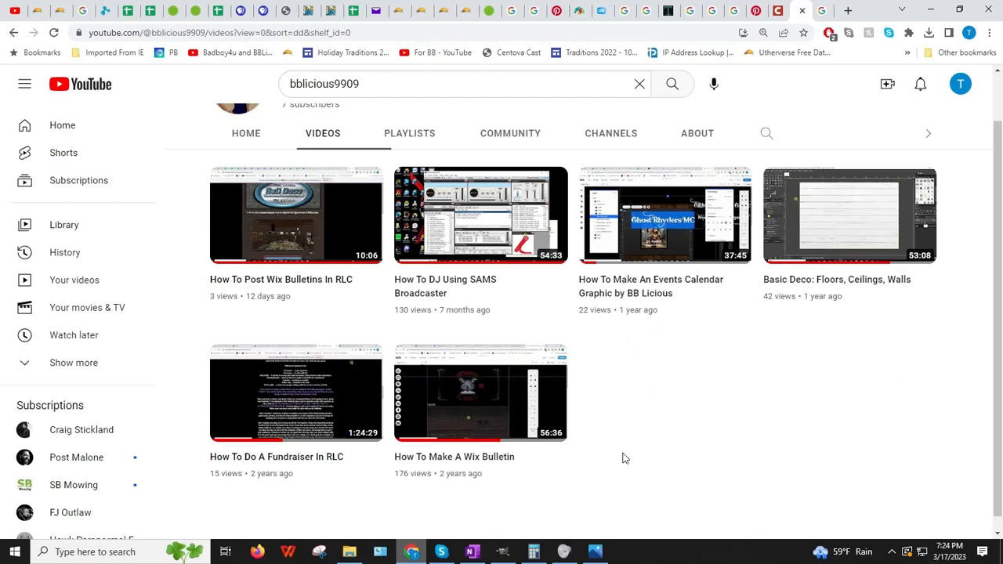
left_click(893, 552)
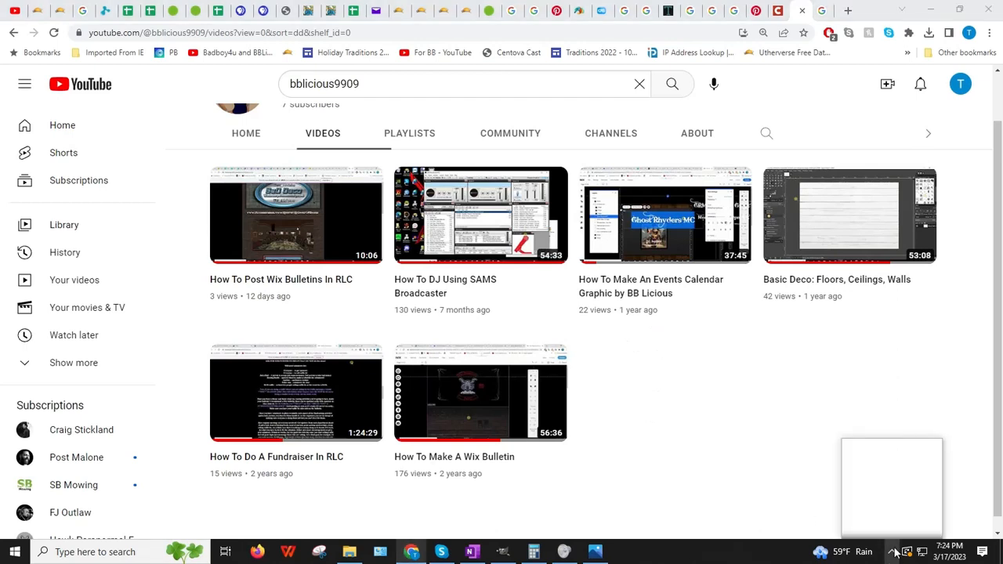
left_click(906, 504)
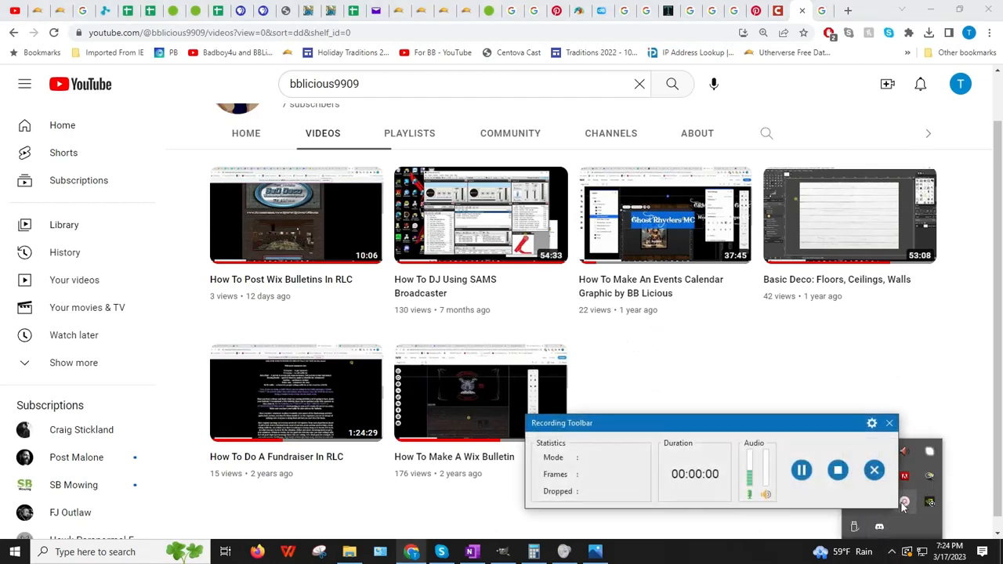